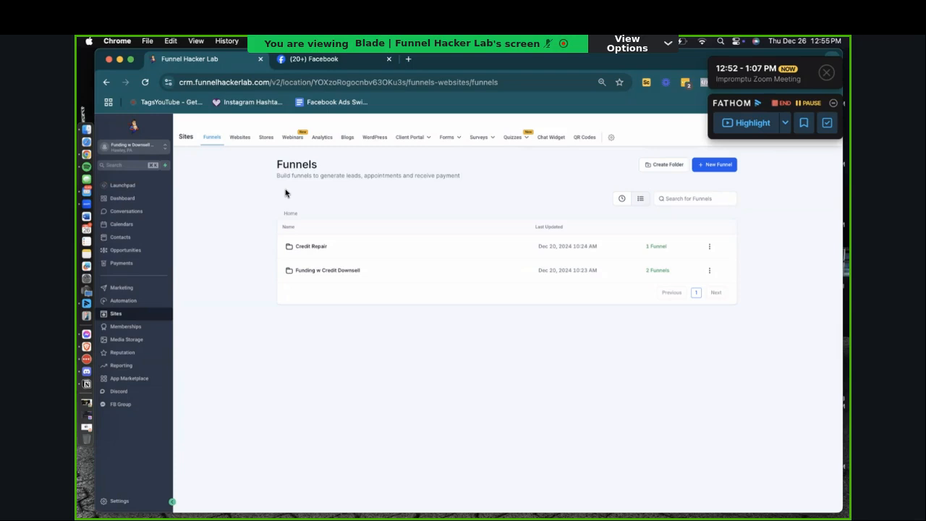
Step: View the automation workflows, open Contacts in a separate browser tab and make the browser window full screen
click(127, 303)
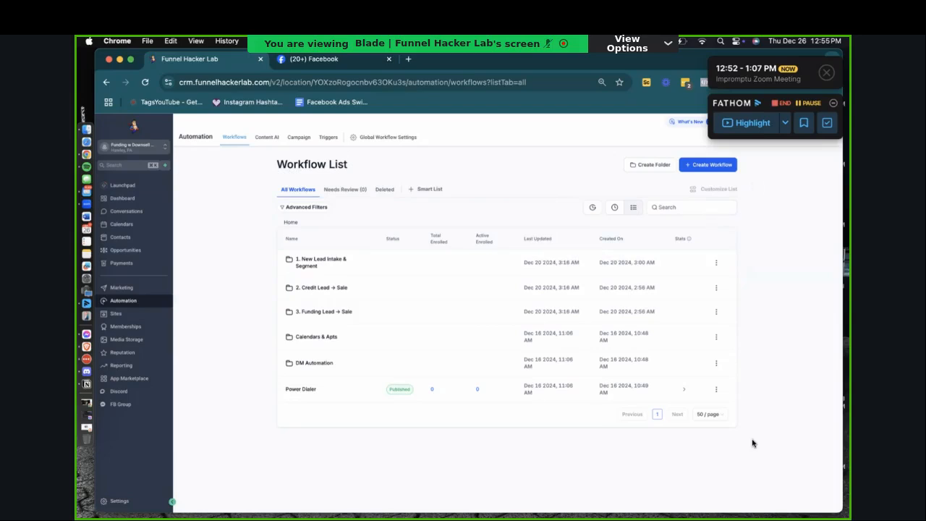
right_click(120, 238)
click(143, 239)
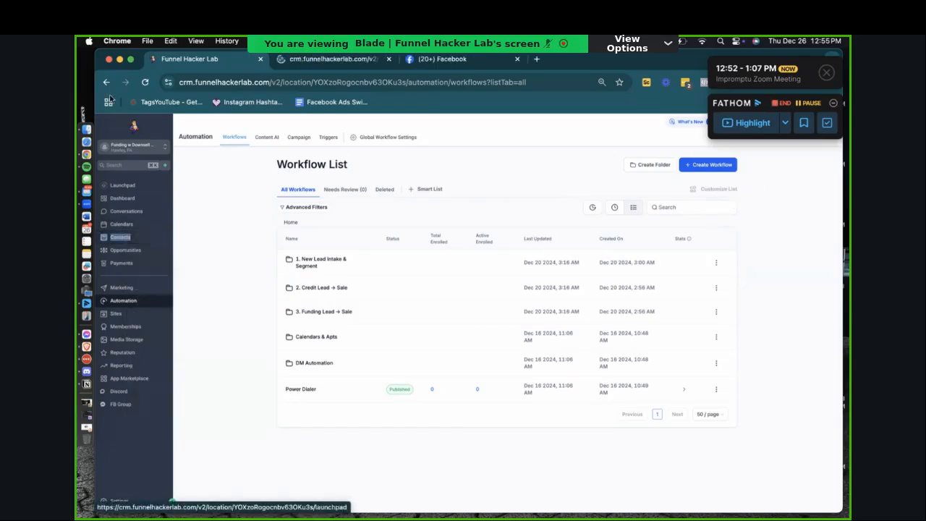
click(130, 59)
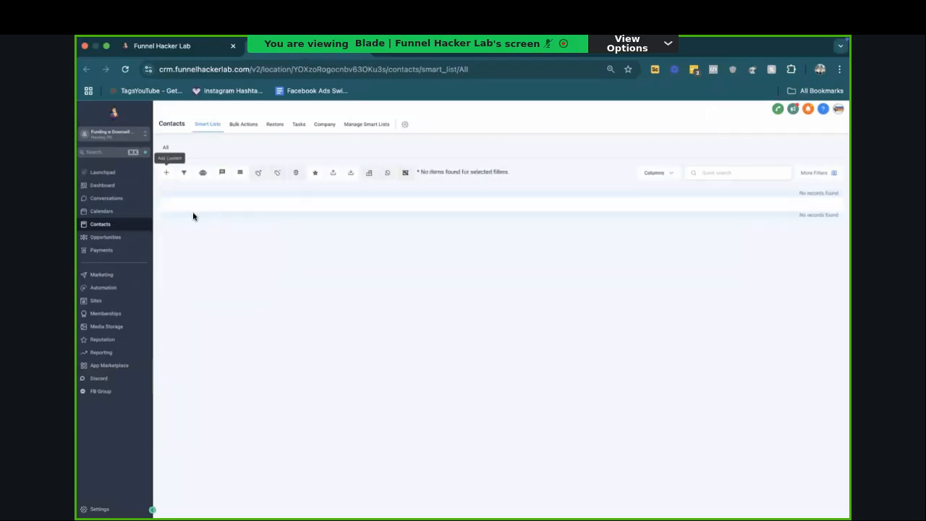
Step: Start a new contact and fill in the contact's first and last name
click(167, 175)
click(388, 240)
key(Tab)
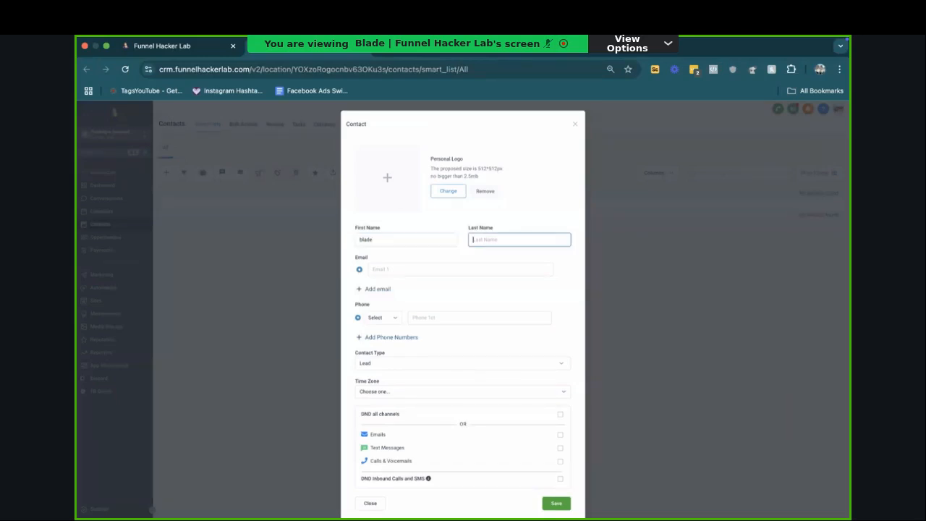
key(Tab)
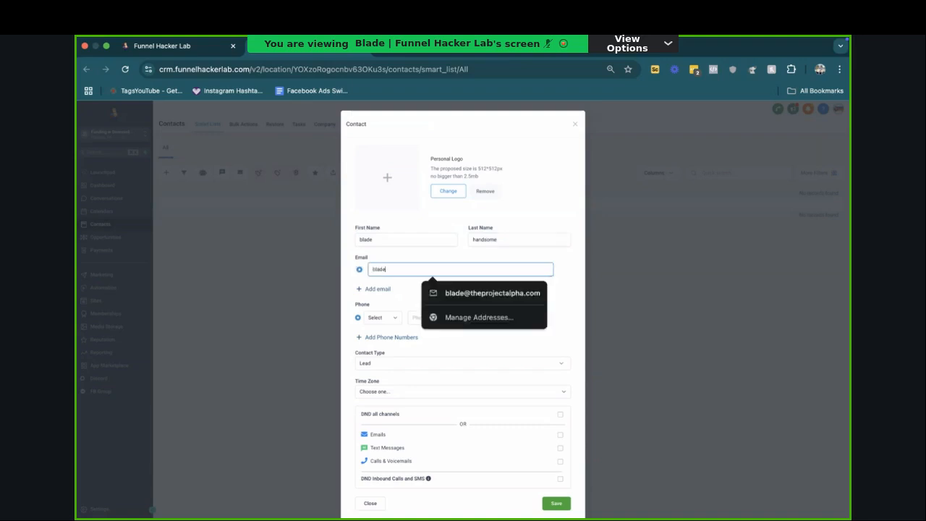
Step: Enter the contact's e-mail address and phone number, and save the contact
key(Tab)
key(Tab)
key(Tab)
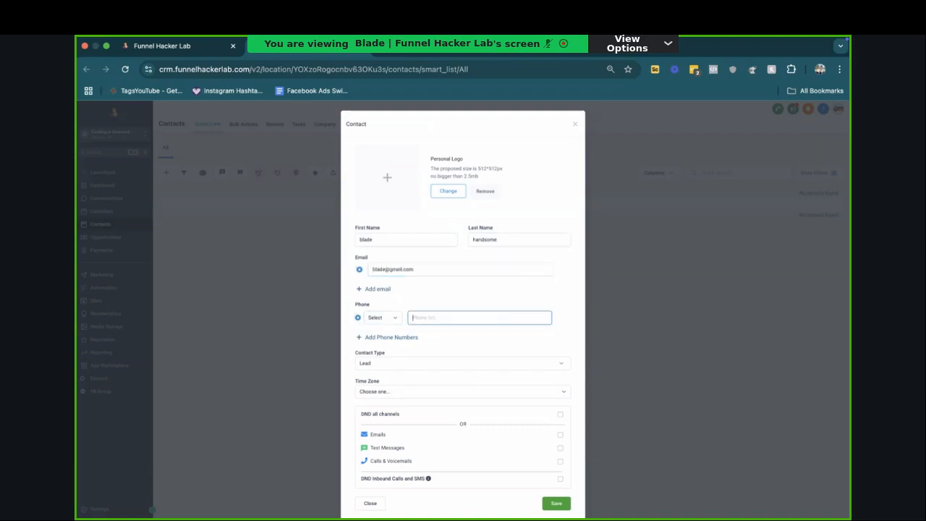
click(564, 506)
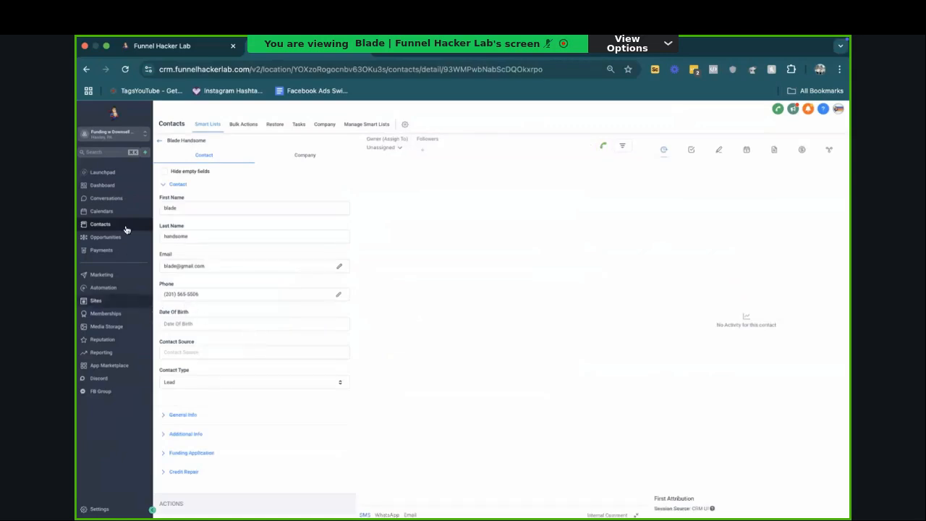
Step: Return to the contact list, select the new contact and look at the available contact filters
click(160, 140)
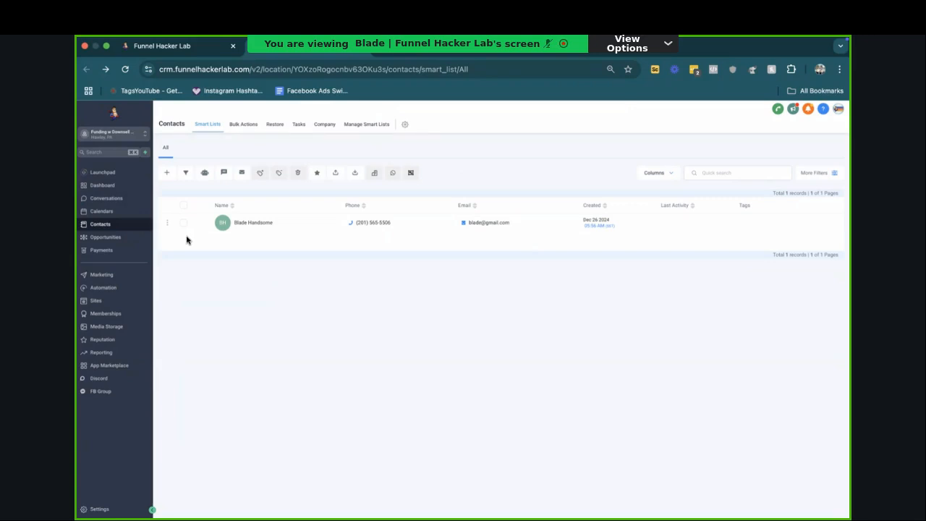
click(181, 224)
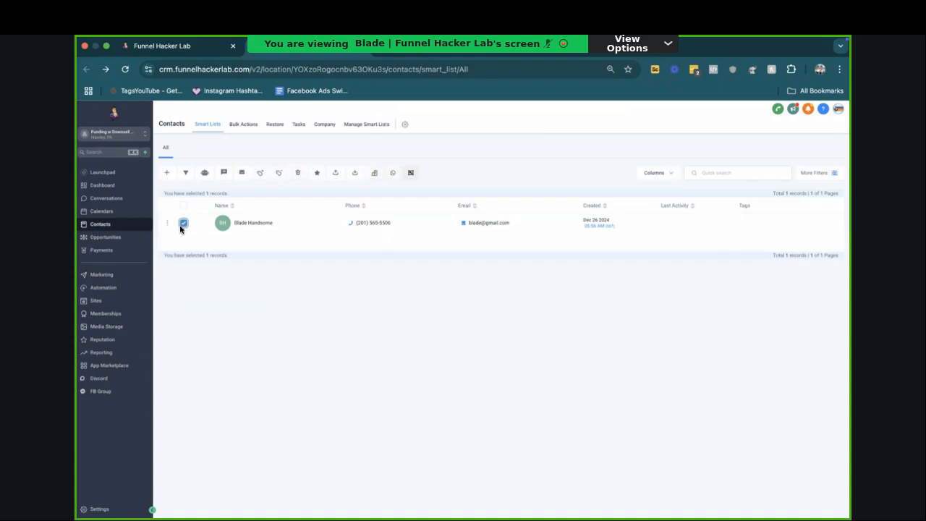
drag(233, 193, 210, 197)
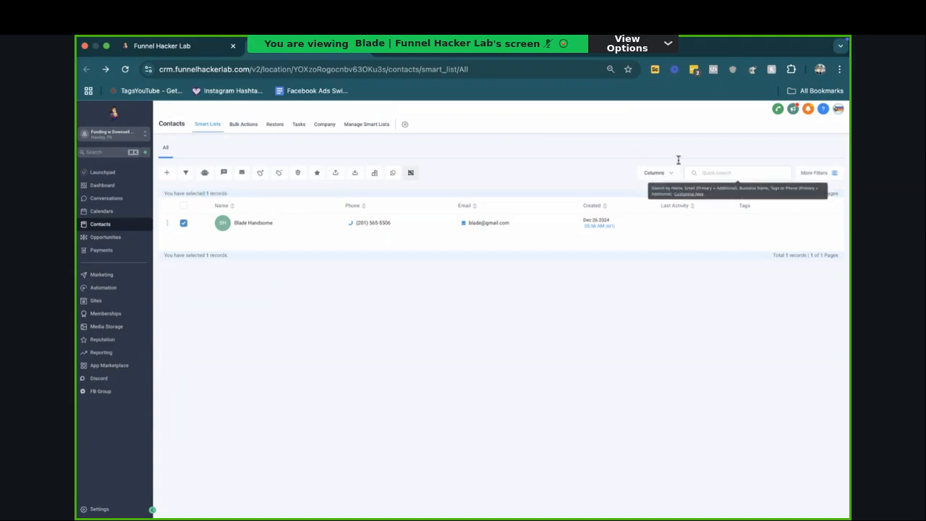
click(824, 173)
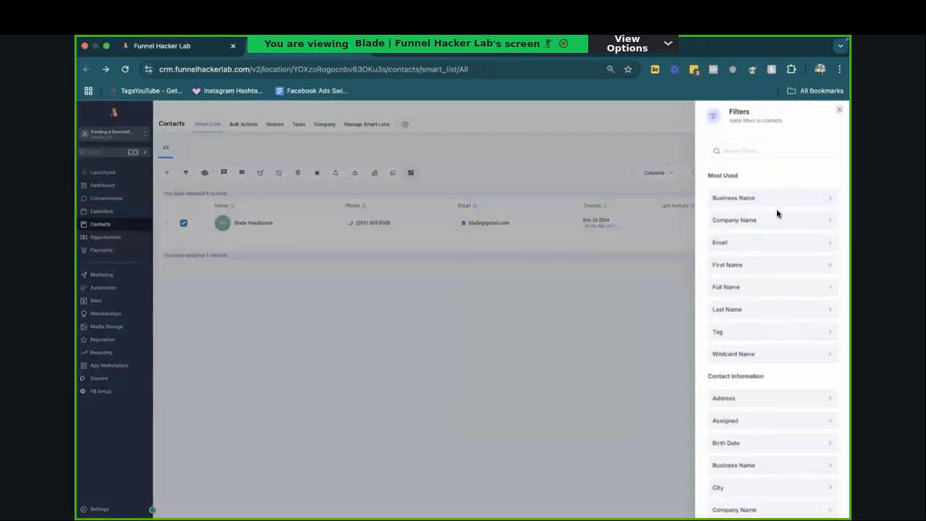
click(162, 311)
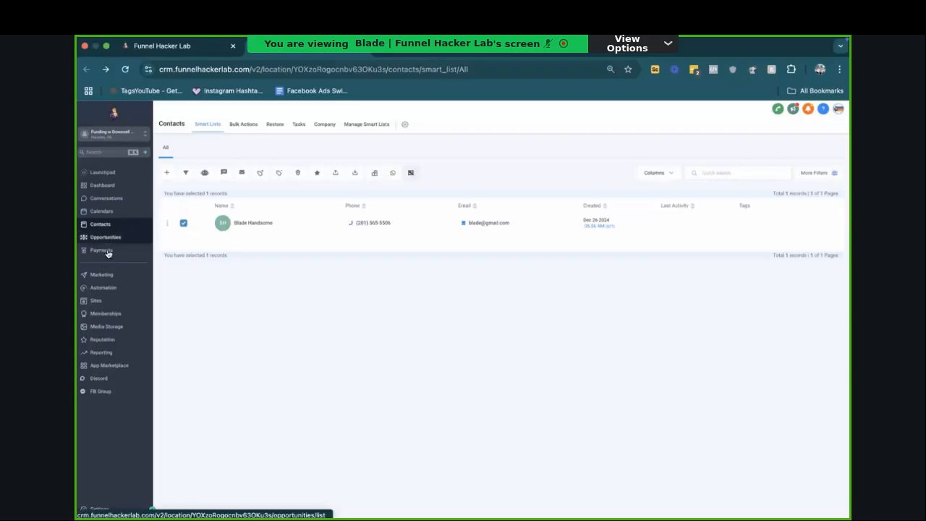
Step: Examine the stages of the (Sales) Funding w Credit Repair pipeline in Opportunities
click(105, 237)
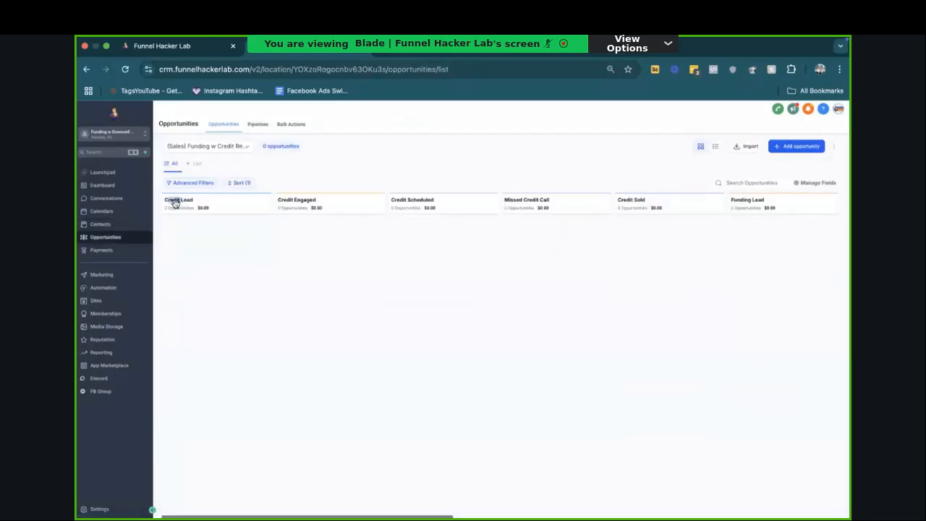
scroll(185, 206, right, 3)
scroll(199, 211, right, 10)
scroll(366, 225, left, 5)
scroll(367, 226, left, 3)
triple_click(372, 201)
drag(490, 203, 469, 202)
scroll(328, 248, left, 2)
scroll(328, 248, left, 3)
Step: Filter the contact list by pipeline stage: (Sales) Funding w Credit Repair Down, Credit Lead
click(100, 224)
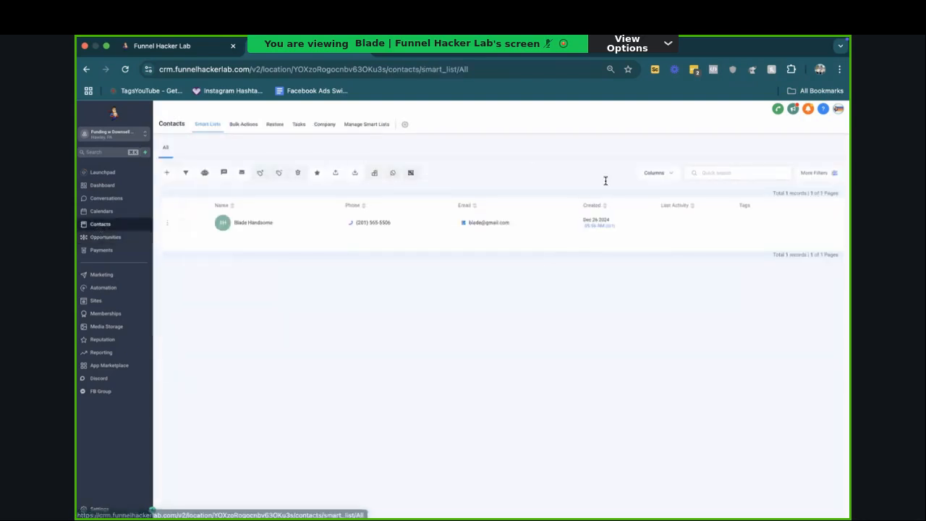
click(814, 172)
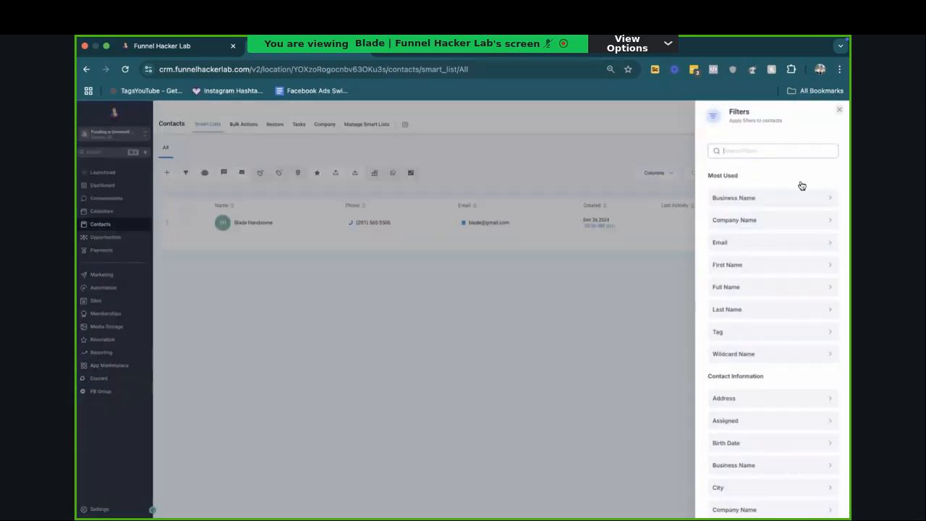
text(pip)
click(745, 219)
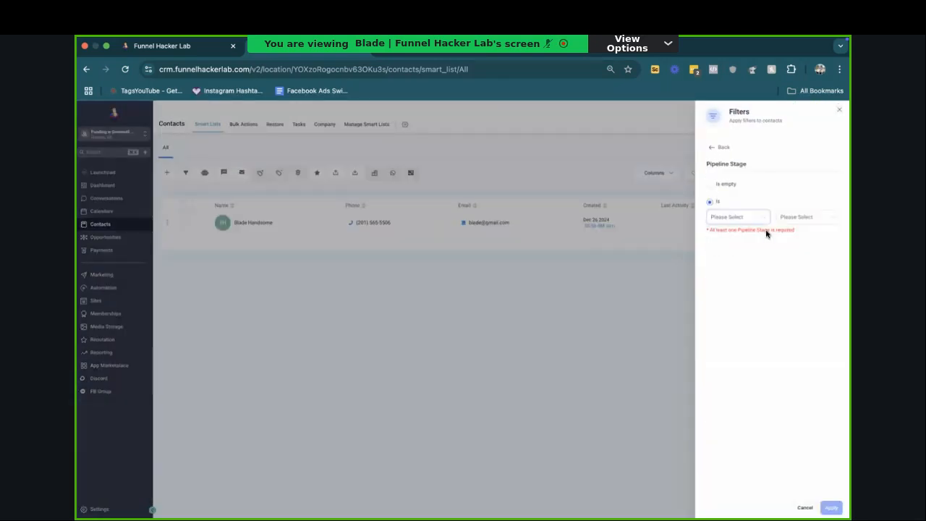
click(749, 219)
click(745, 235)
click(818, 233)
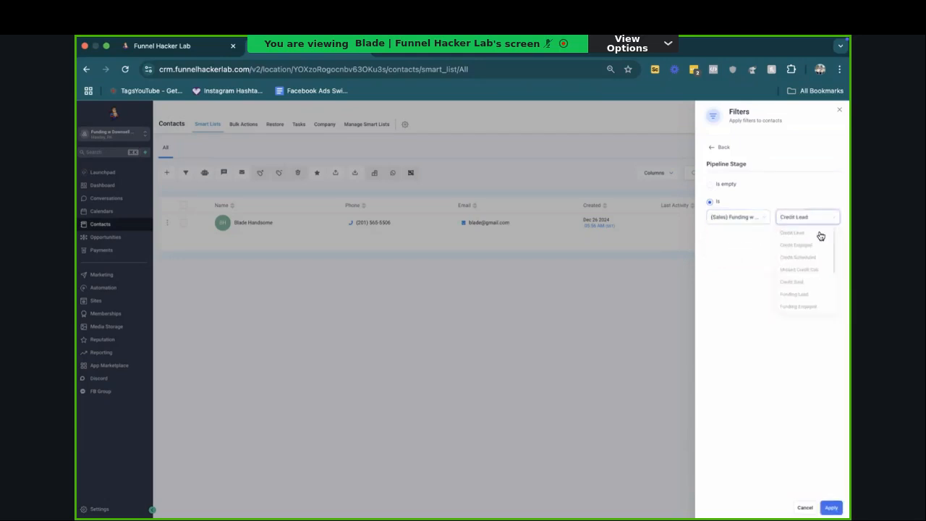
click(831, 508)
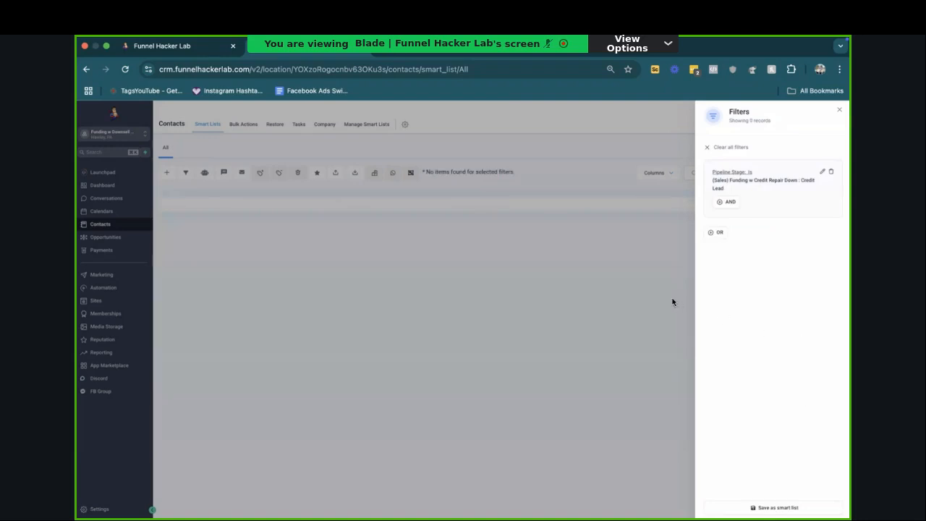
Step: Remove the pipeline stage filter from the contact list and close the filter settings
click(840, 109)
click(832, 173)
click(821, 174)
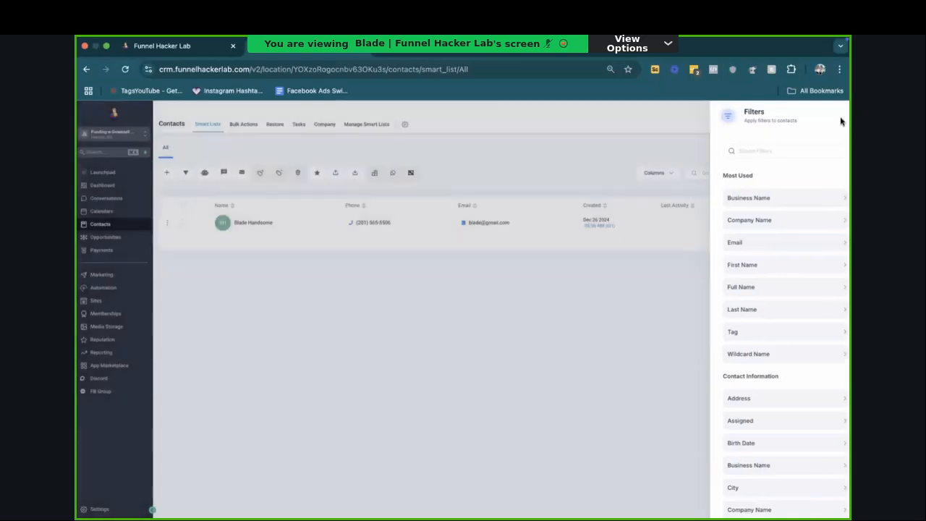
click(840, 110)
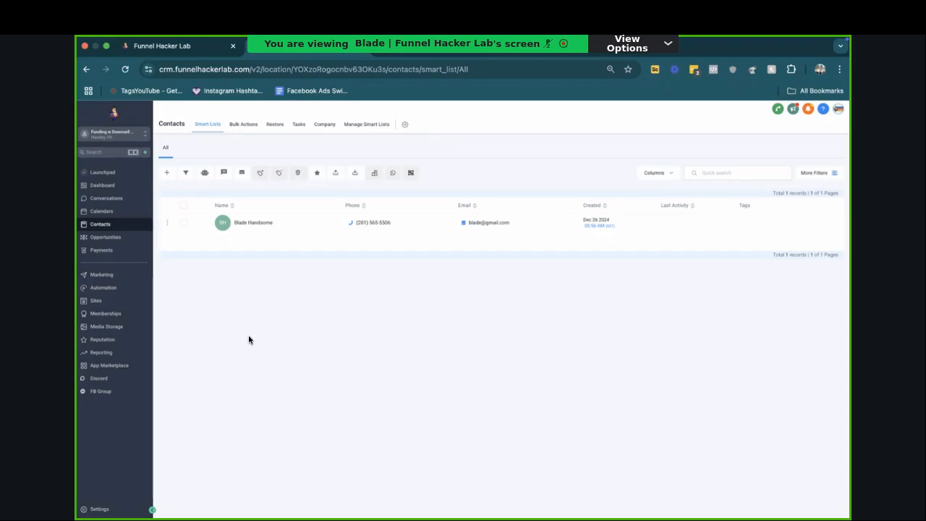
Step: Select the contact, start an SMS to it and check the available sender phone numbers
click(183, 223)
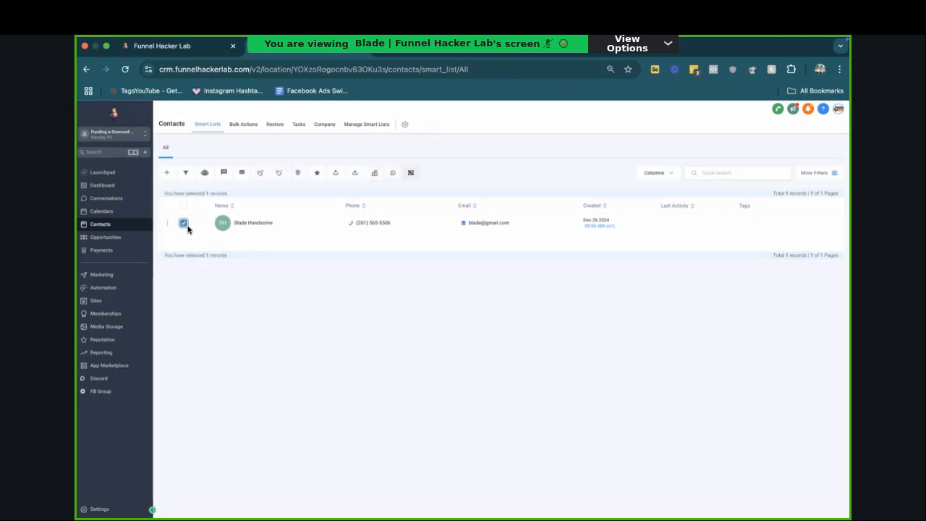
click(224, 173)
click(545, 240)
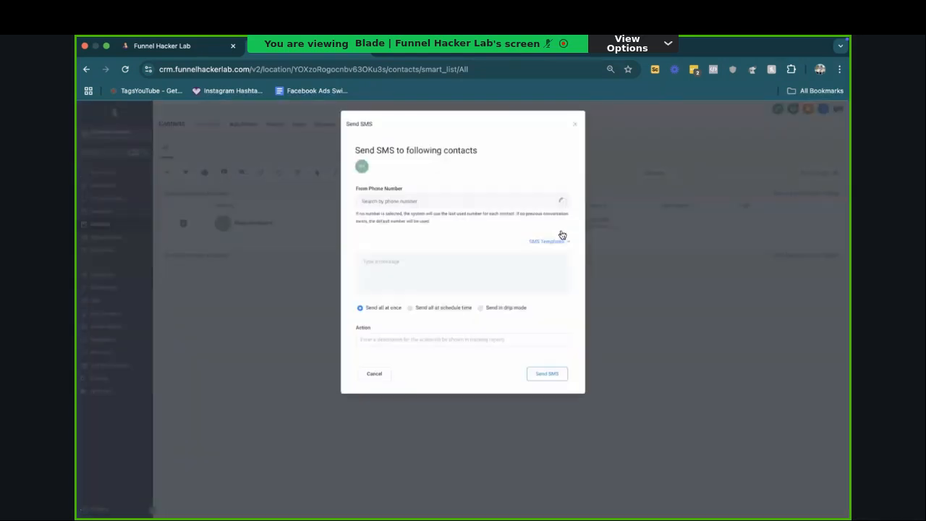
click(544, 202)
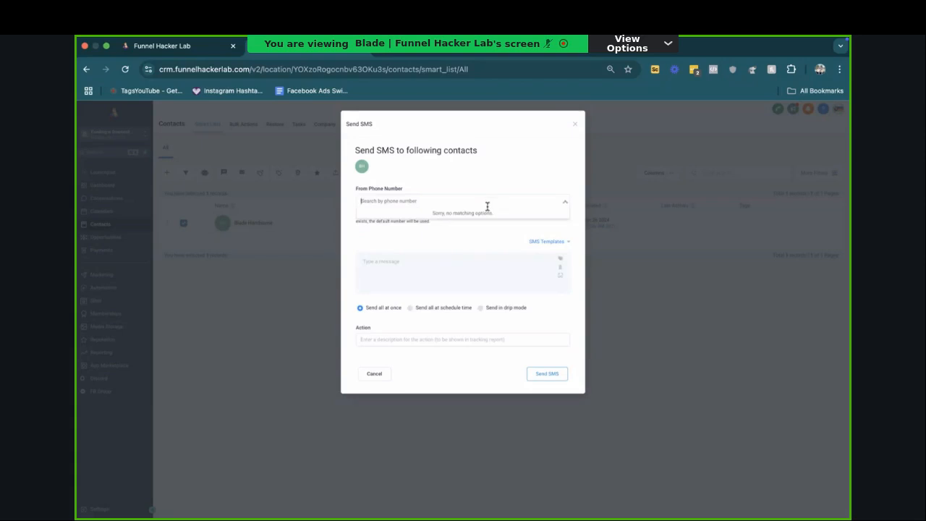
Step: Write the SMS message "Hey new 75% off buy now" and append the {{contact.name}} placeholder
click(461, 252)
text(Hi)
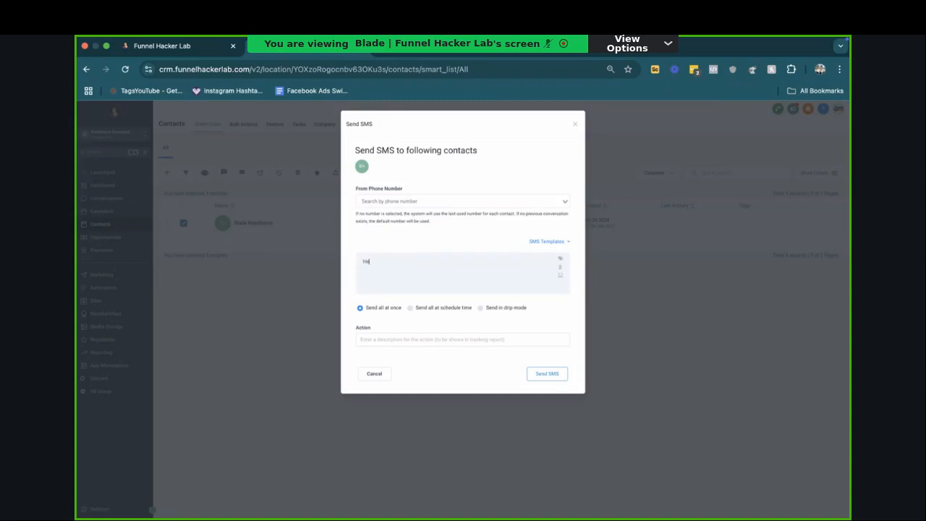
text( new 75% c)
text(ff buy i)
text(ow)
click(560, 259)
click(572, 285)
Step: Browse the User and Custom Values placeholders available for the SMS, and close the message without sending it
click(559, 259)
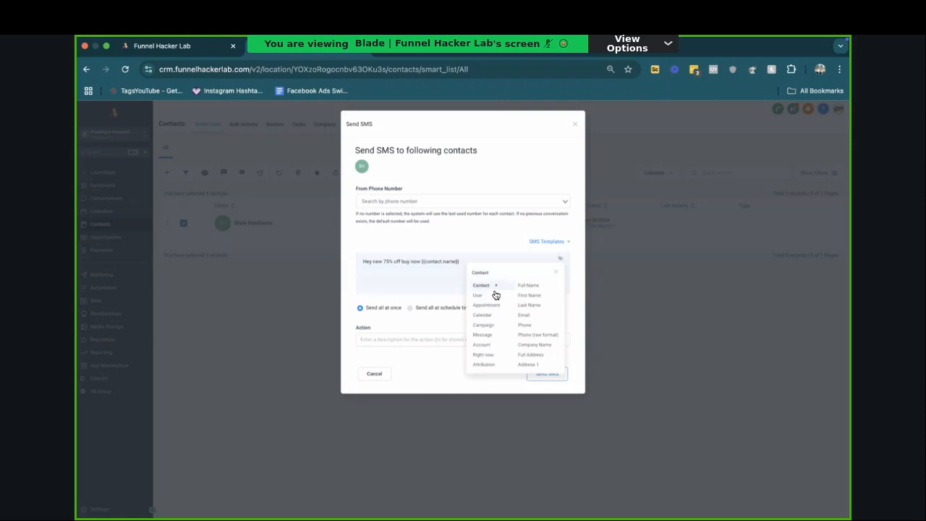
mouse_move(488, 296)
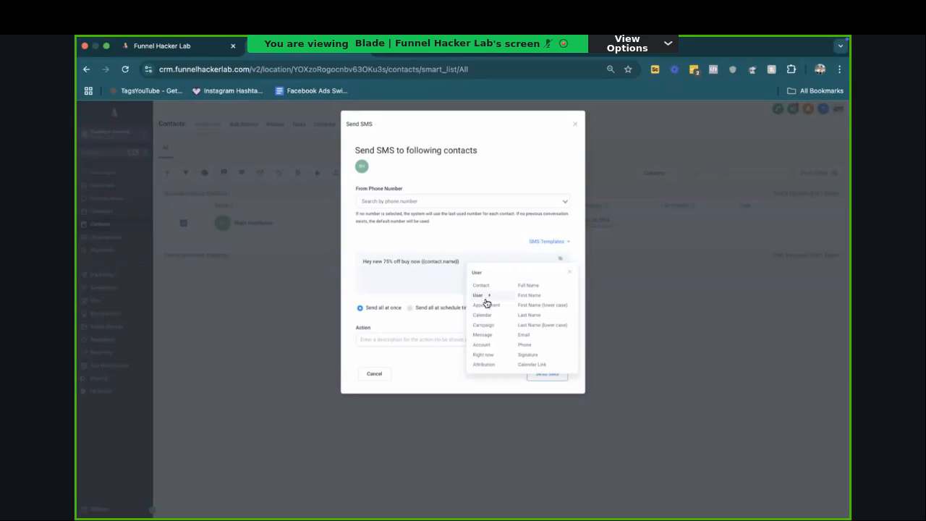
scroll(481, 369, down, 1)
scroll(479, 355, down, 1)
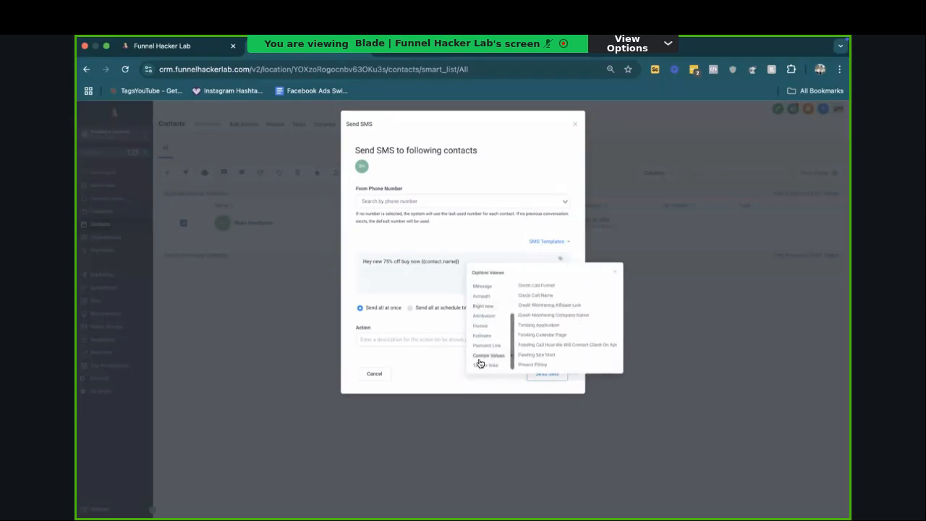
mouse_move(490, 361)
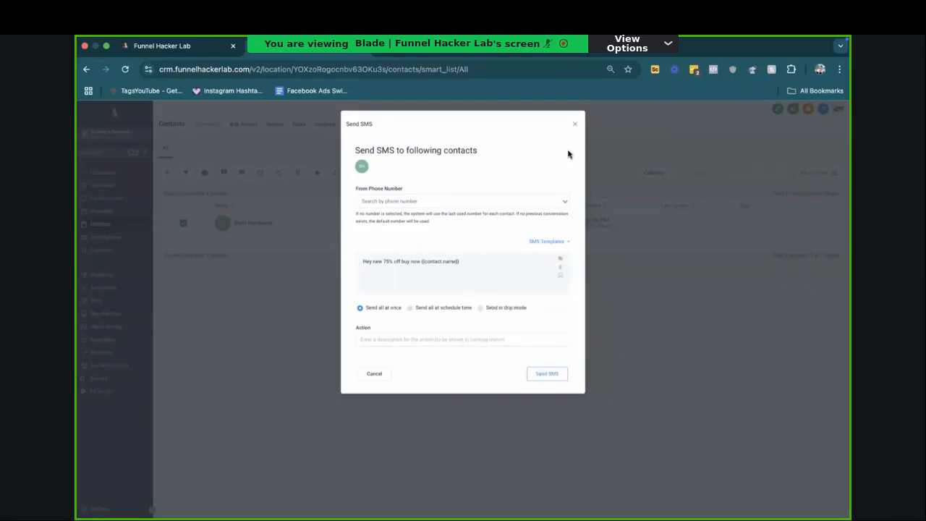
click(575, 125)
Step: Create a trigger link in Marketing named "Calendar page" with the URL test.com
click(119, 237)
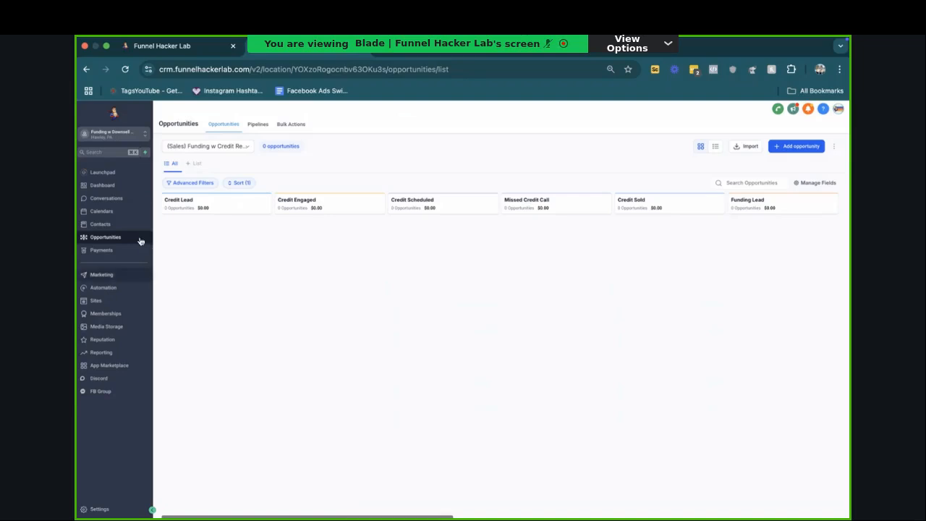
click(102, 275)
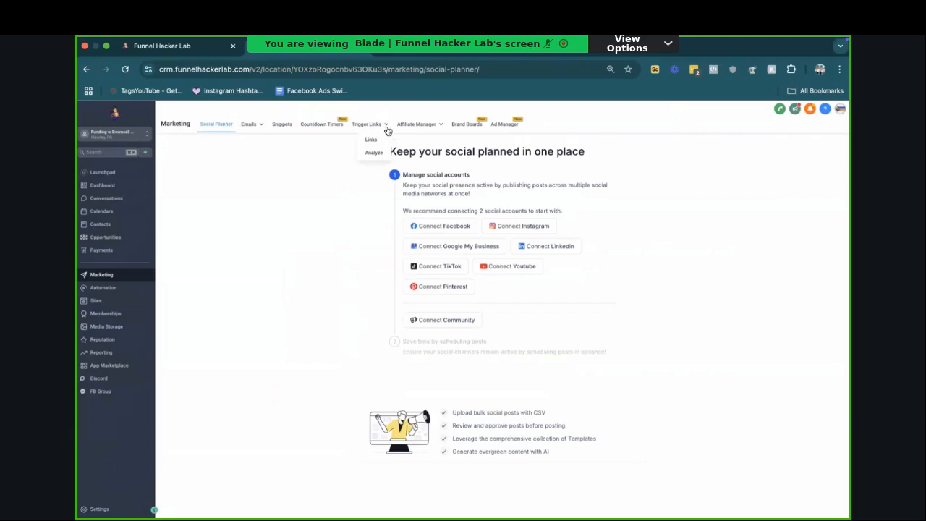
click(372, 140)
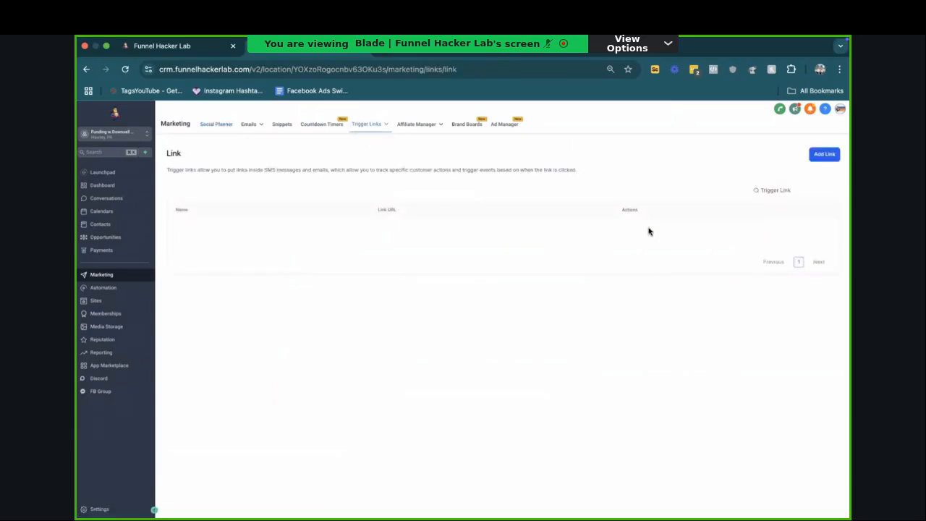
click(824, 154)
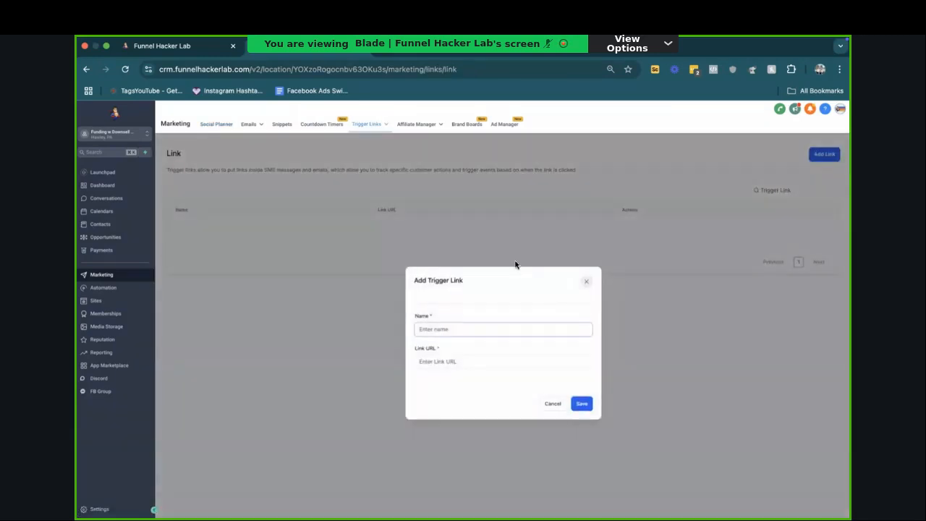
click(471, 335)
text(Calendar page)
click(477, 367)
text(test.com)
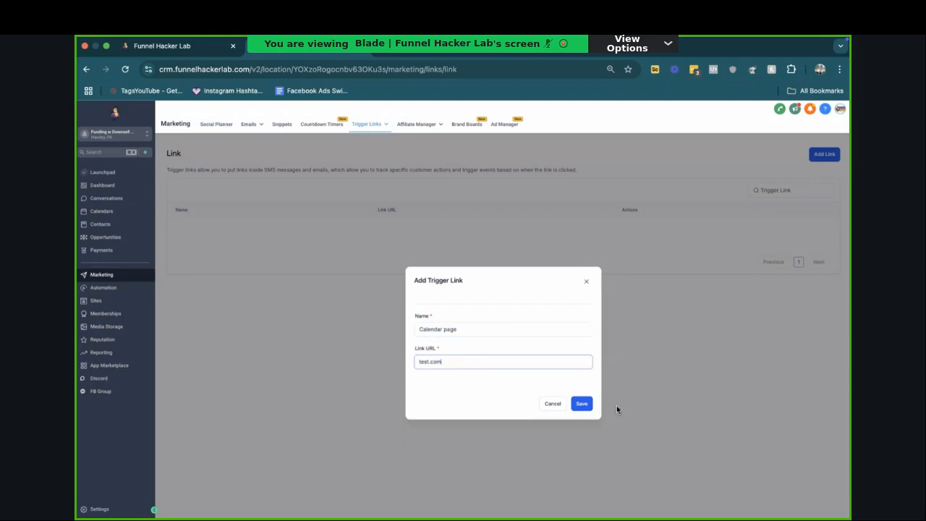
click(580, 408)
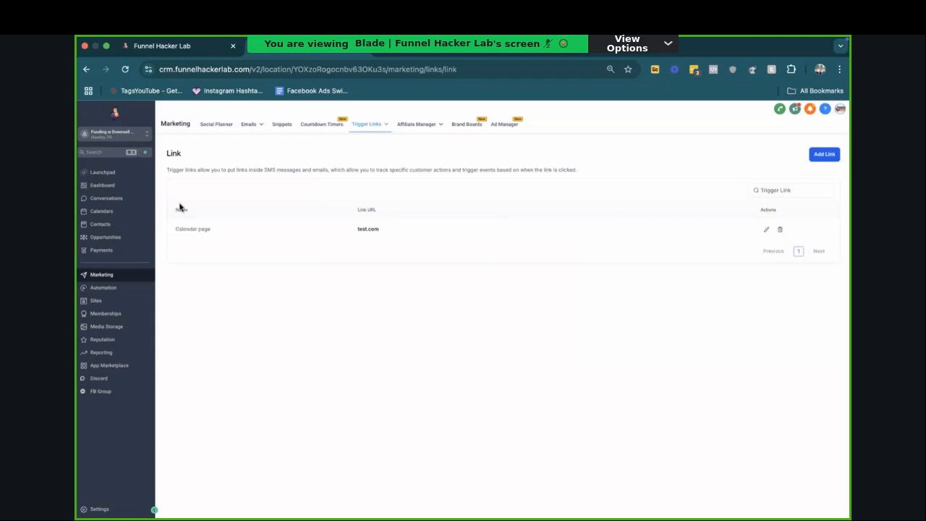
Step: Look over the Contacts list and the Automation workflow list
click(112, 227)
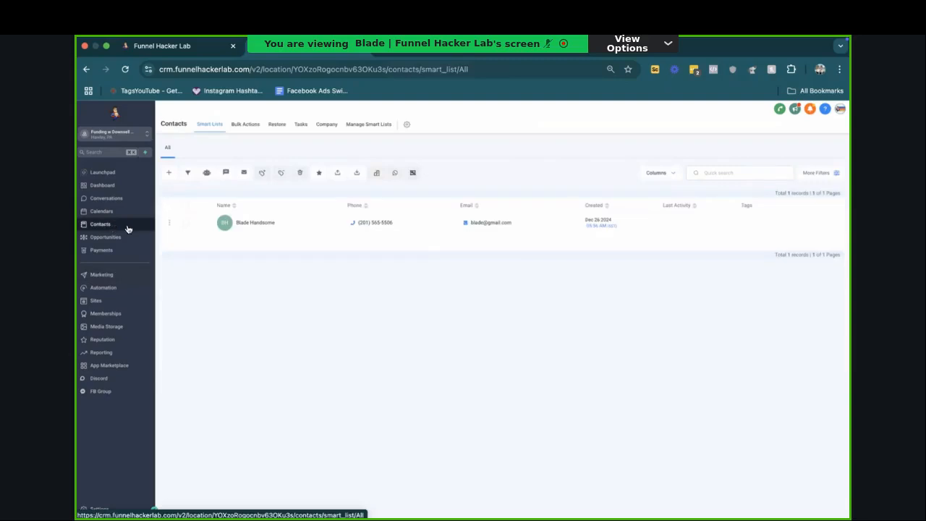
click(185, 223)
click(134, 292)
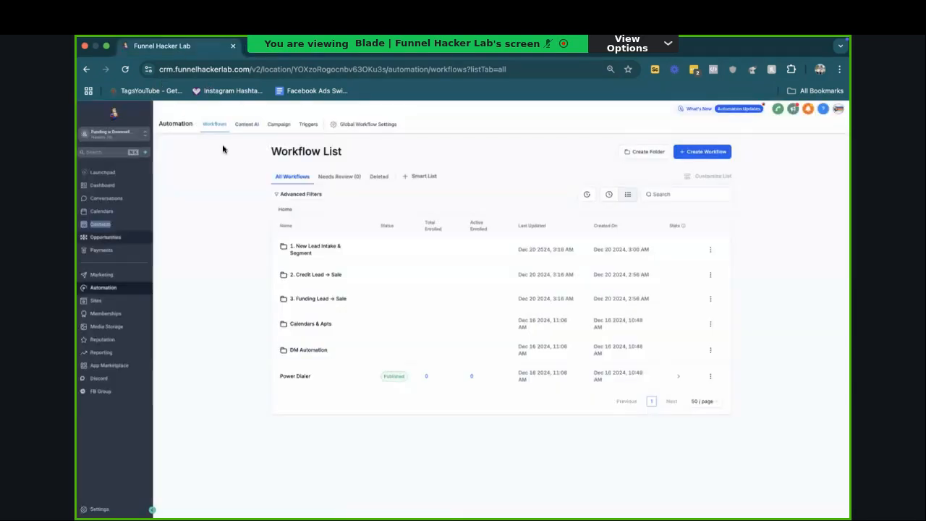
Step: Examine the Credit Lead and Credit Engaged stages of the (Sales) Funding w Credit Repair Down pipeline in Opportunities
click(145, 240)
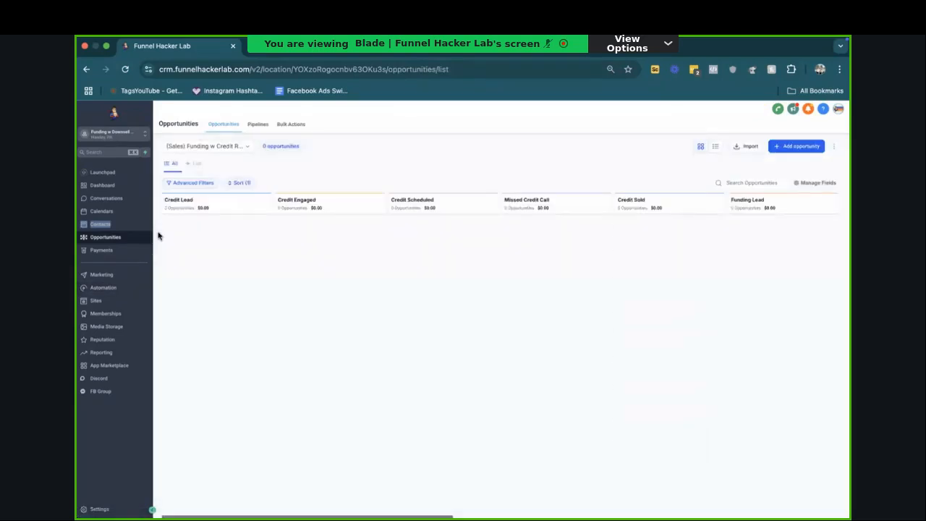
triple_click(168, 205)
triple_click(285, 205)
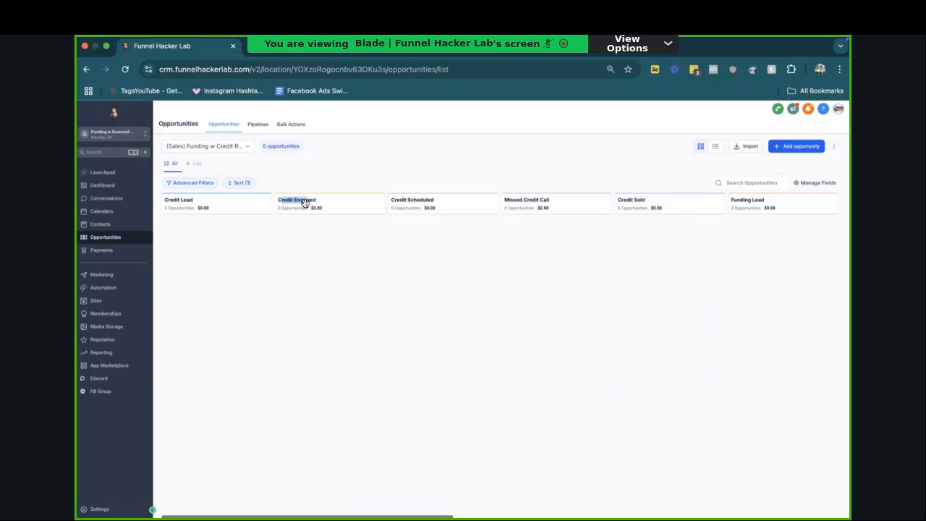
double_click(205, 202)
triple_click(296, 202)
double_click(185, 200)
double_click(294, 208)
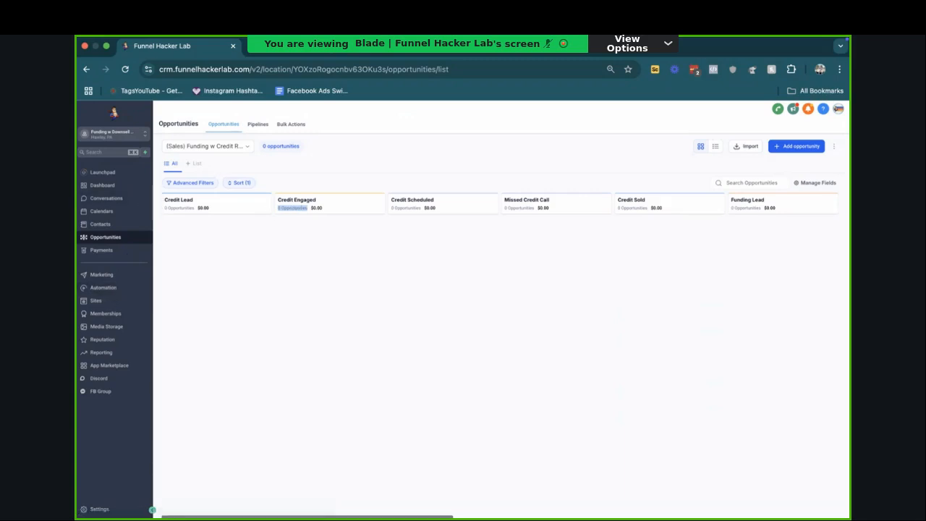
Step: Browse the Automation workflow folders, including Calendars & Apts with its Funding subfolder, New Lead Intake & Segment and DM Automation
click(102, 287)
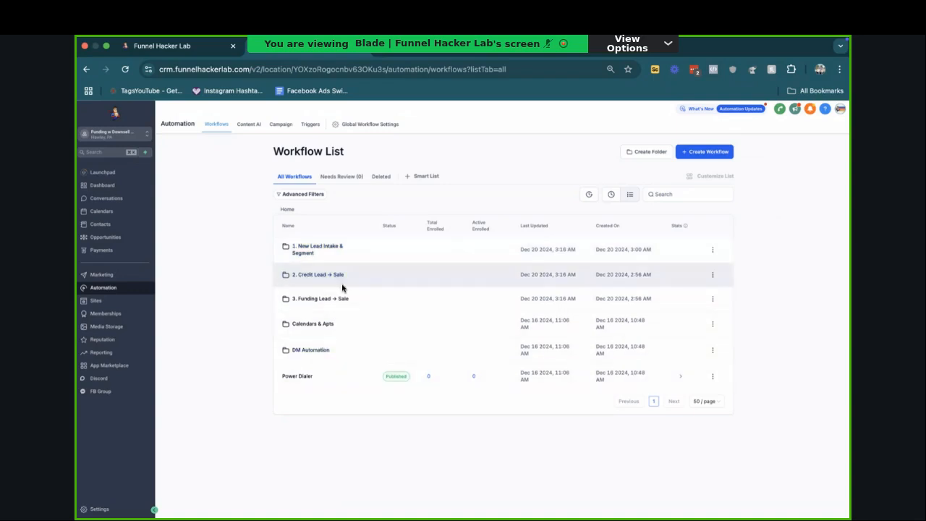
click(314, 331)
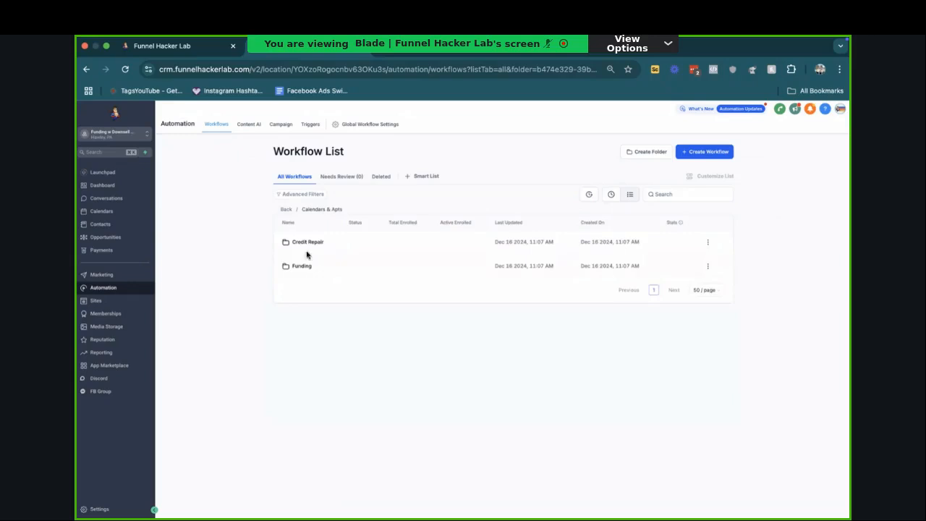
click(286, 209)
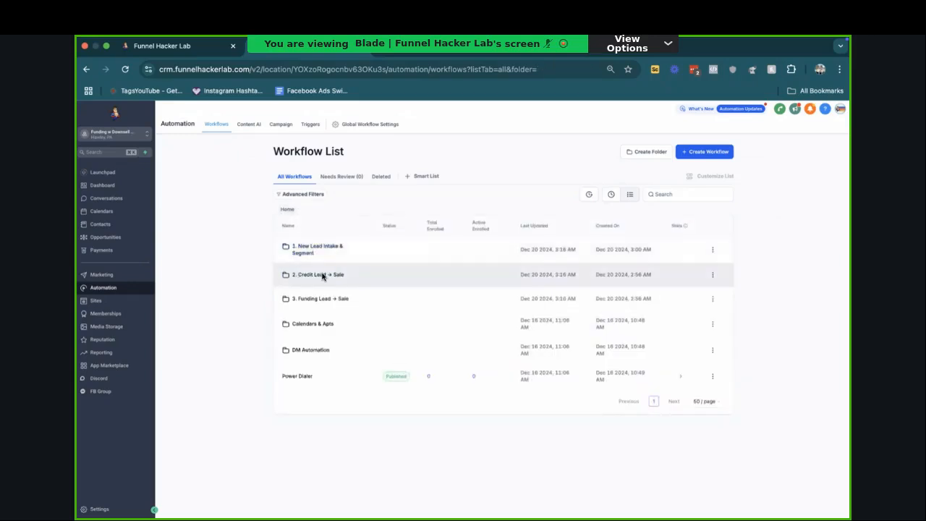
click(317, 249)
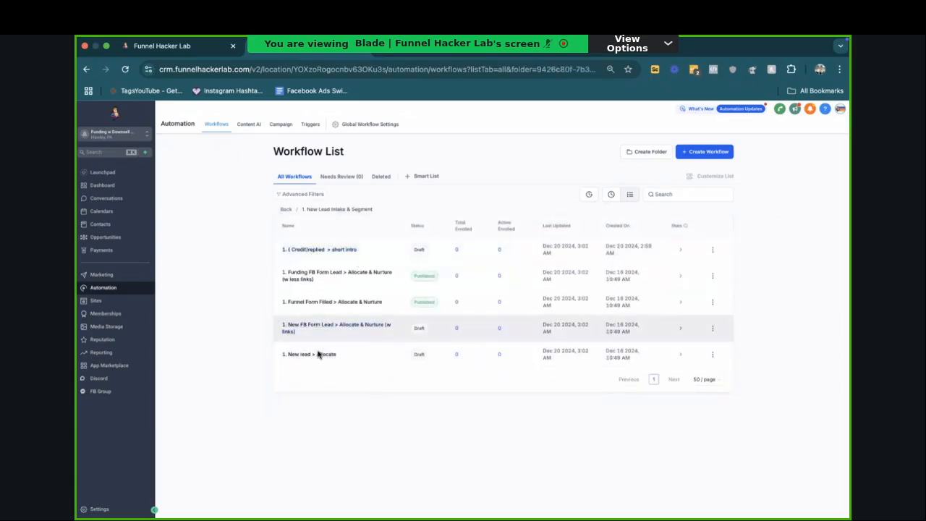
click(290, 209)
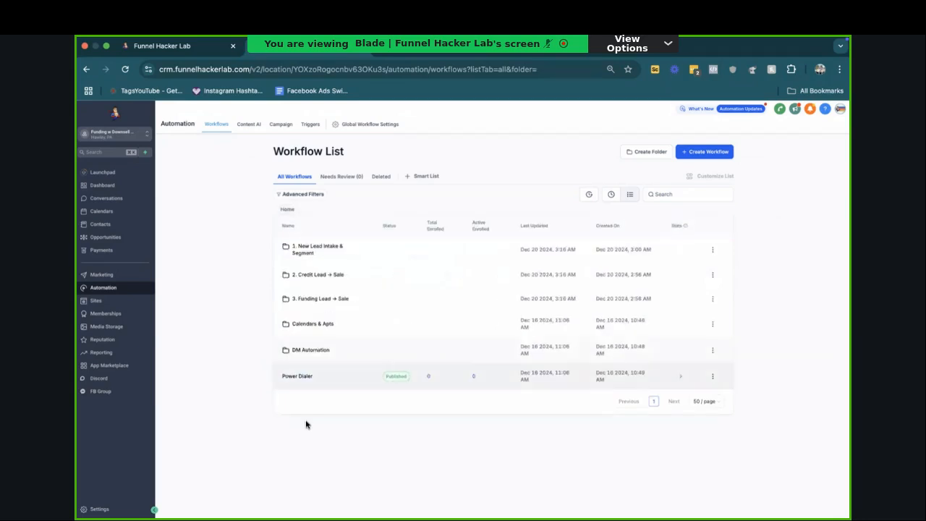
click(299, 353)
click(288, 210)
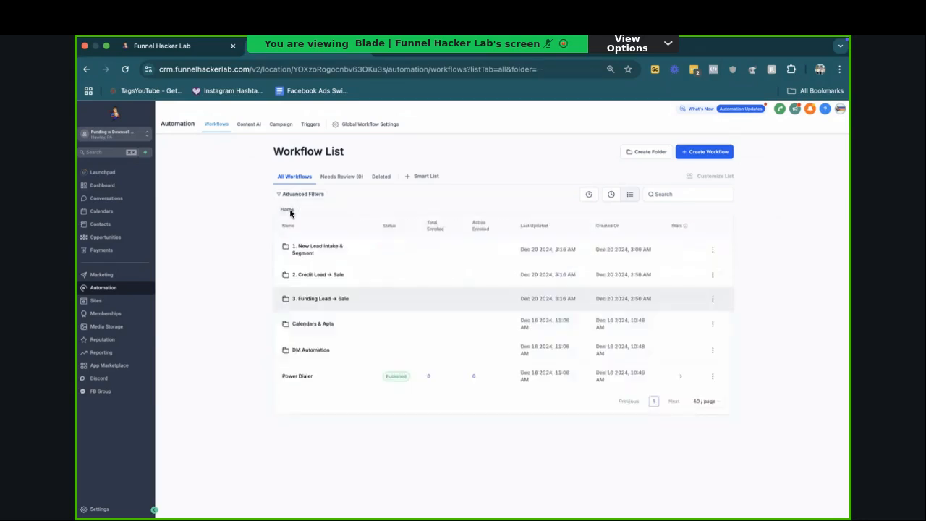
click(320, 323)
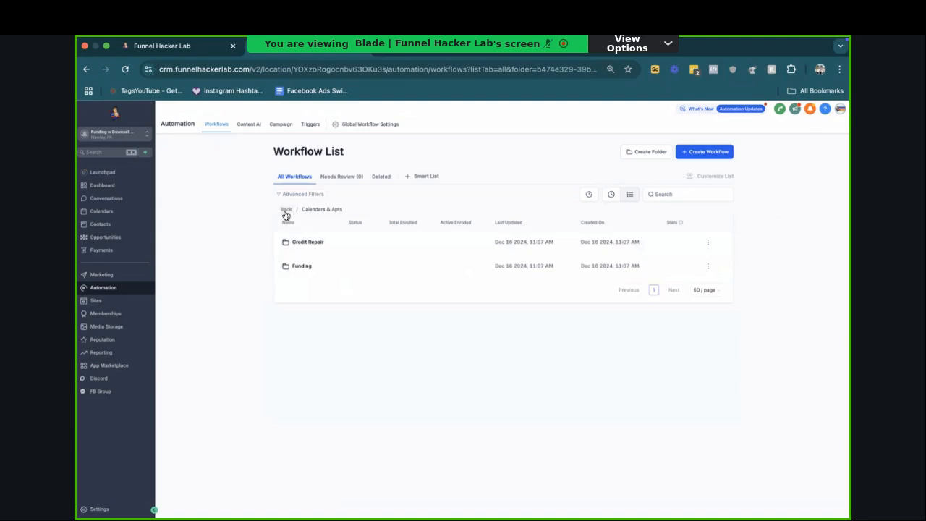
click(310, 269)
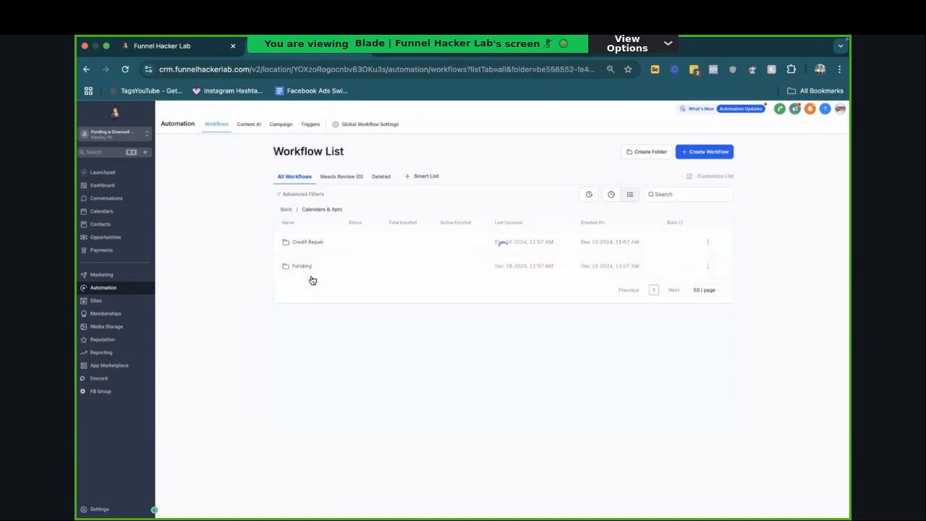
click(283, 210)
click(283, 211)
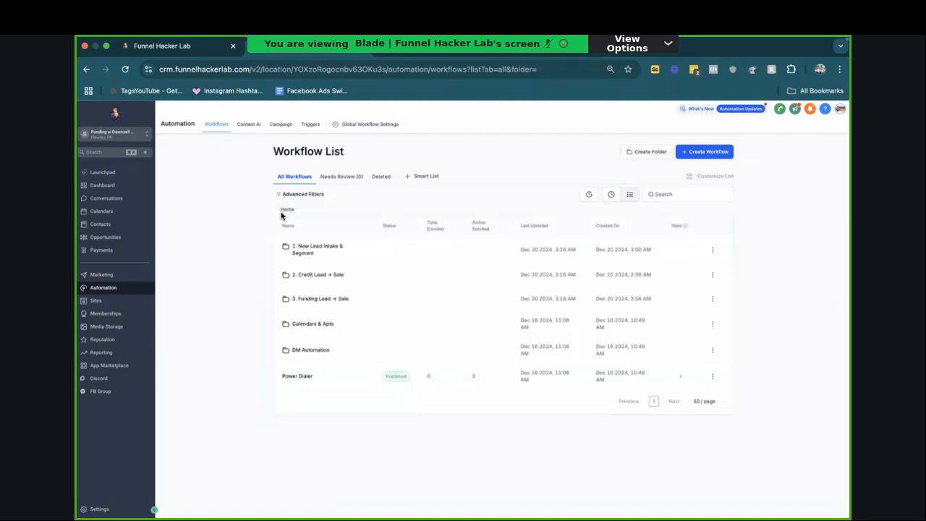
Step: Create a new workflow and choose Trigger Link Clicked as its trigger
click(711, 155)
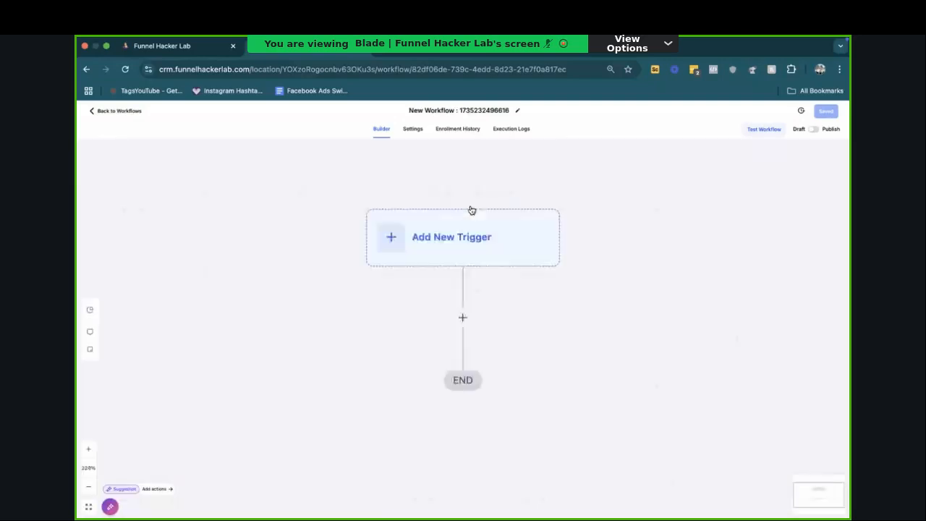
click(467, 217)
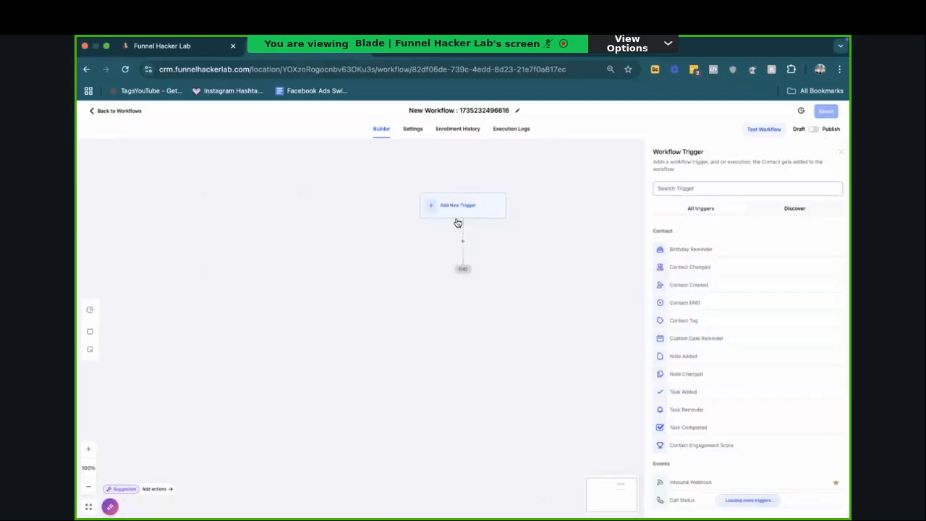
click(720, 187)
text(link)
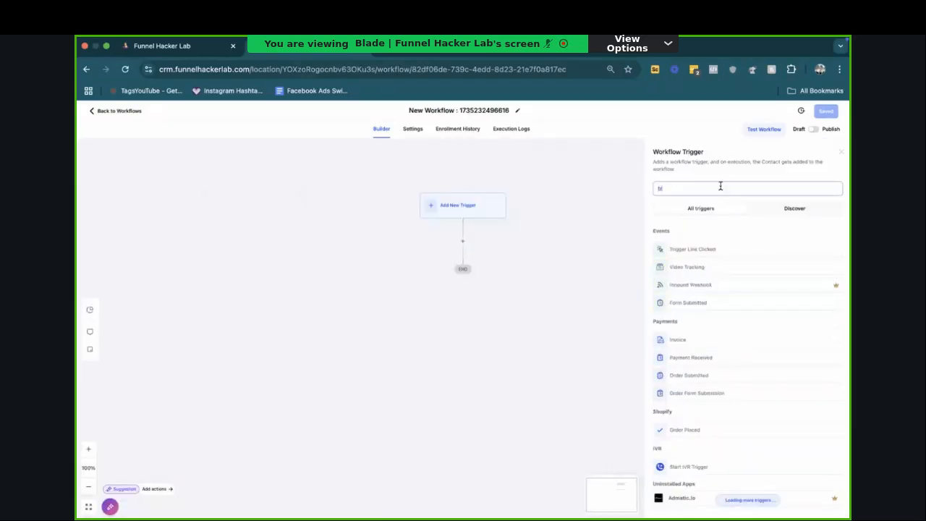
click(705, 246)
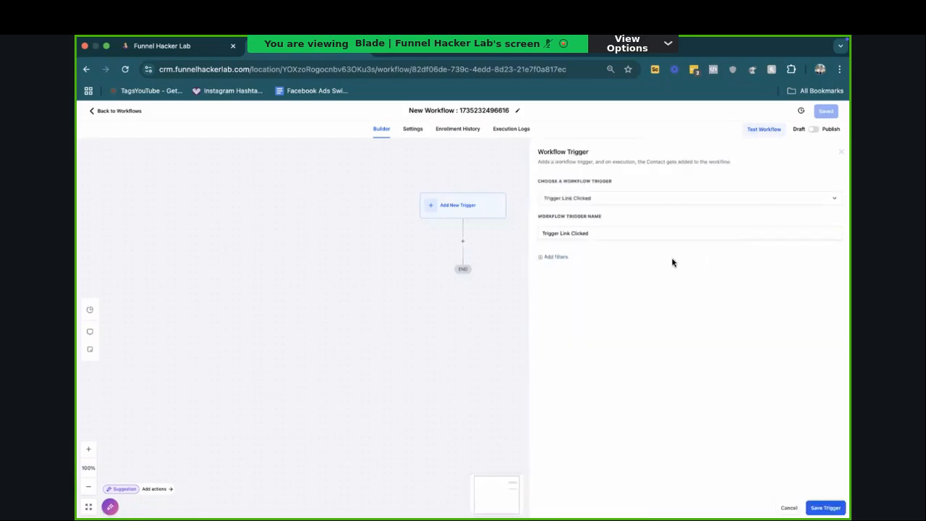
Step: Try a Trigger link filter set to "Calendar page" on the workflow trigger, and remove the filter
click(566, 258)
click(559, 266)
click(579, 316)
click(745, 266)
click(767, 296)
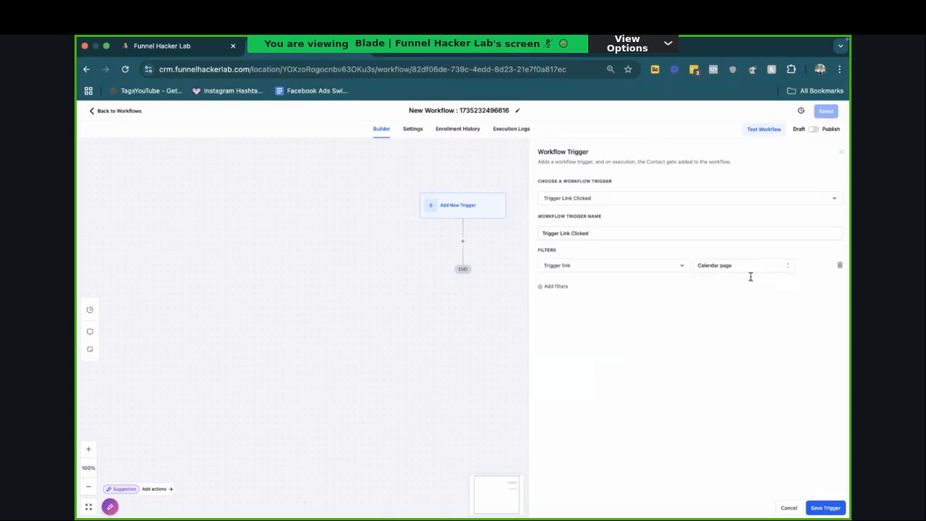
click(839, 266)
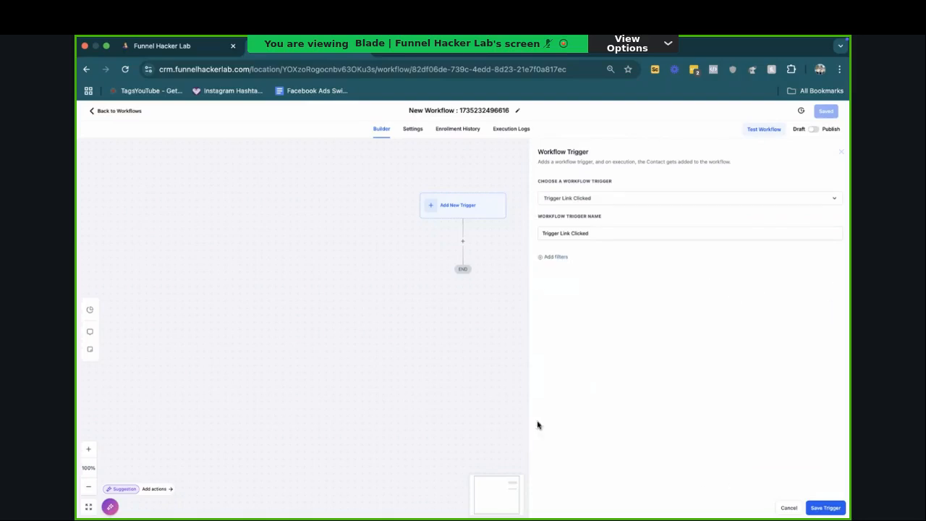
Step: Save the Trigger Link Clicked trigger and add a Create/Update Opportunity action below it
click(826, 507)
click(463, 258)
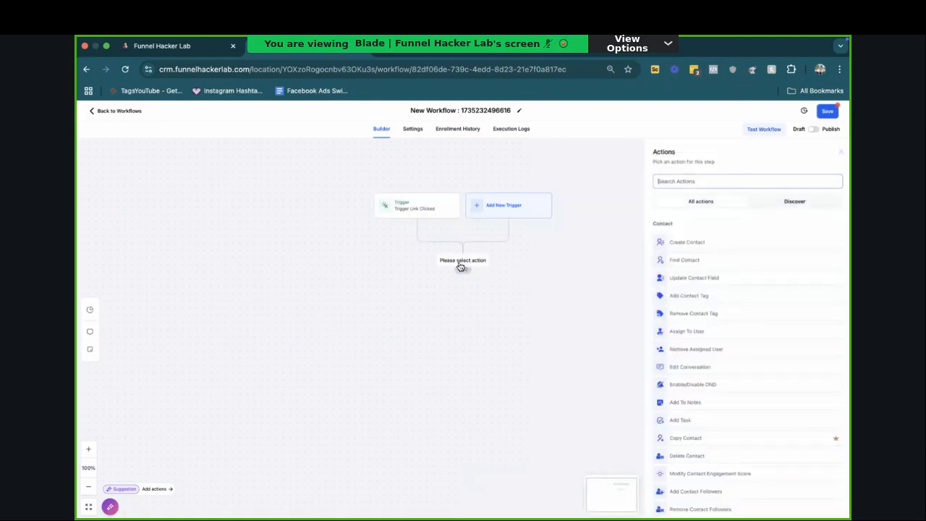
text(opp)
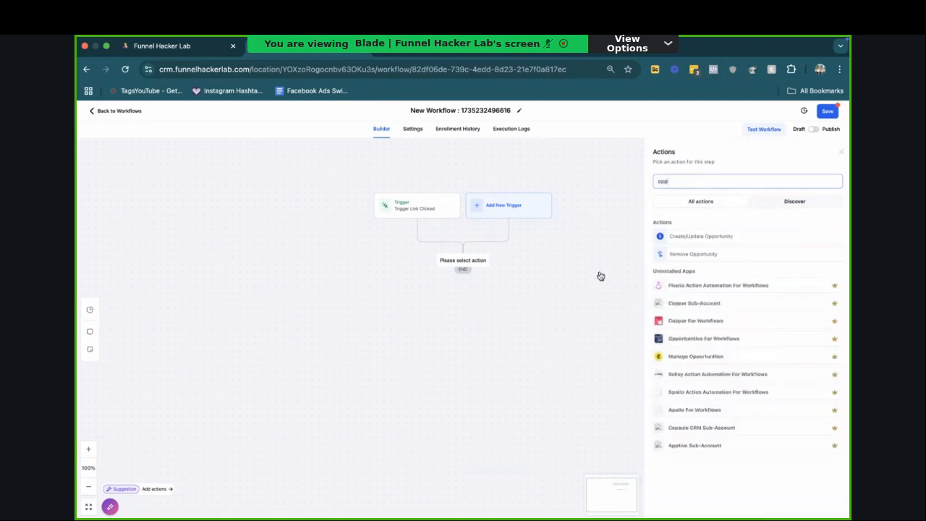
click(679, 236)
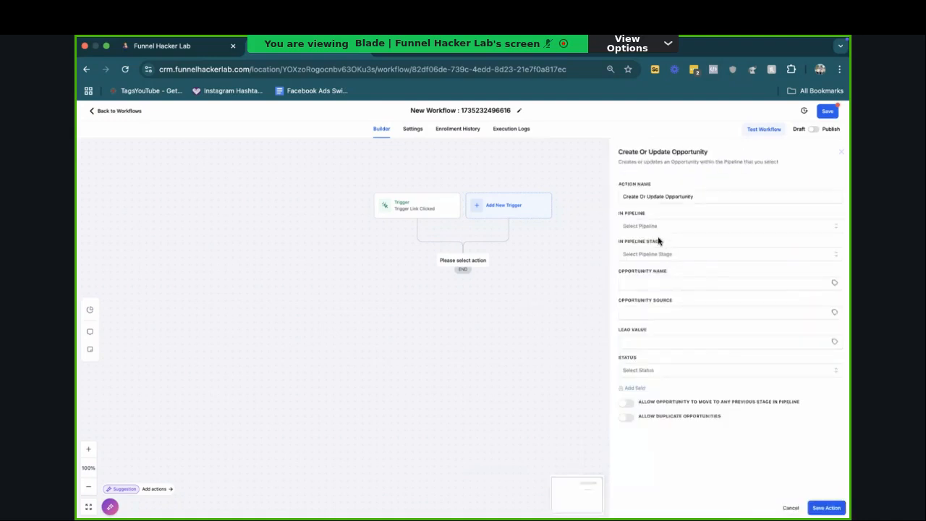
Step: Save the opportunity action with pipeline (Sales) Funding w Credit Repair Down and stage Credit Engaged, and publish the workflow
click(656, 227)
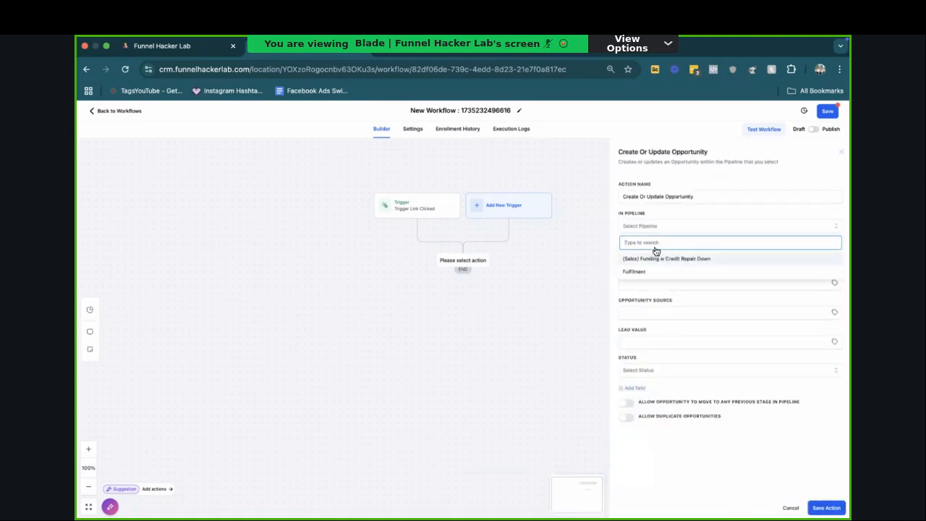
click(656, 259)
click(650, 253)
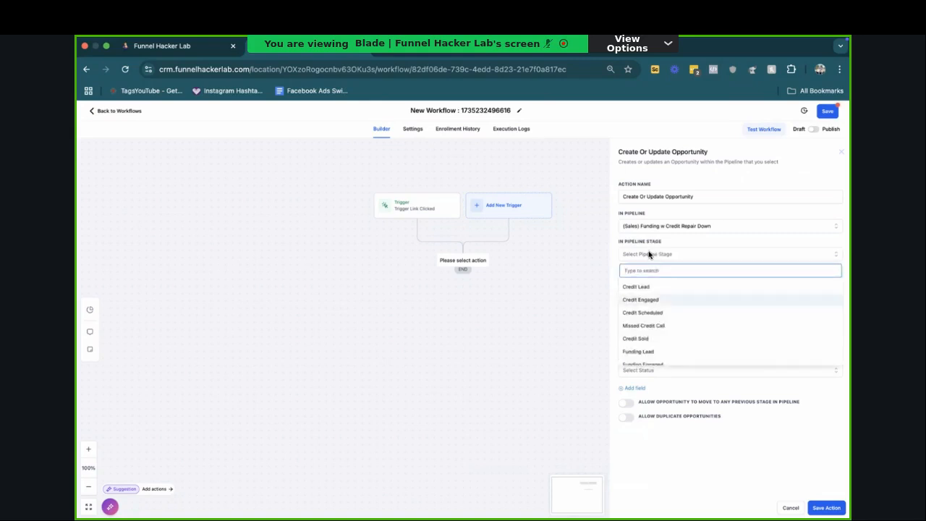
click(657, 303)
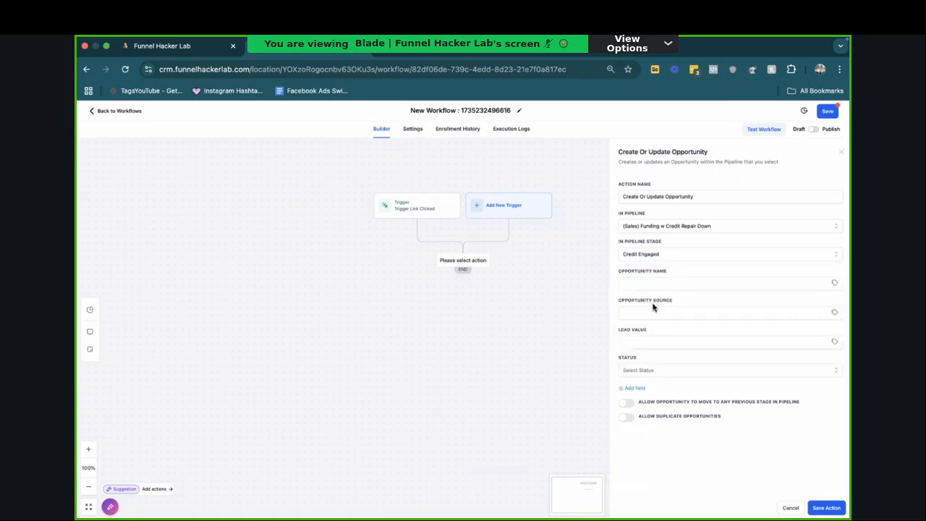
click(810, 508)
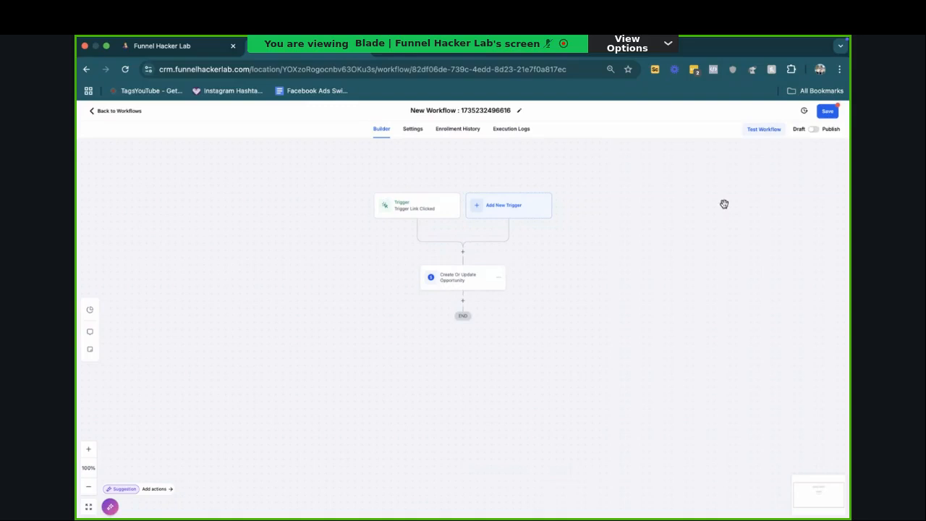
click(814, 130)
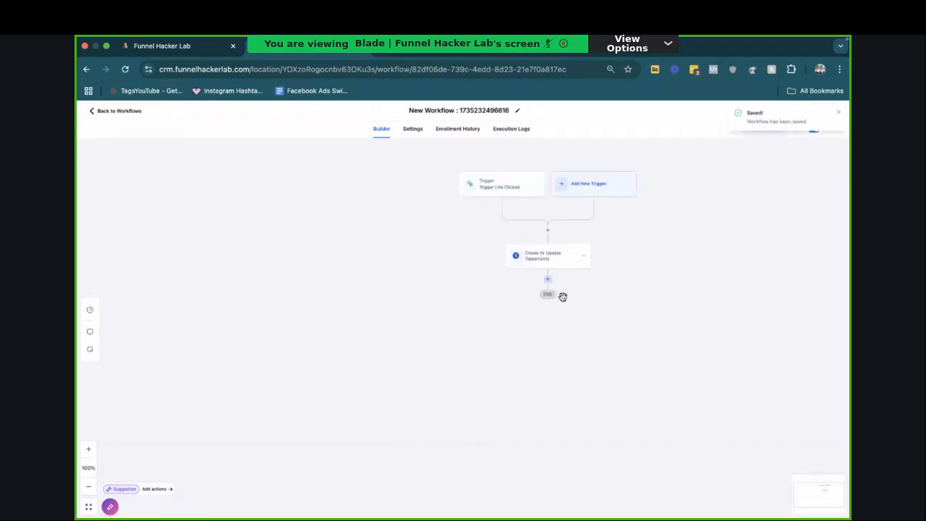
Step: Add a Send SMS action after the opportunity with the message "Hey thanks for expressing interest but you didnt buy here is the link just in case"
click(553, 287)
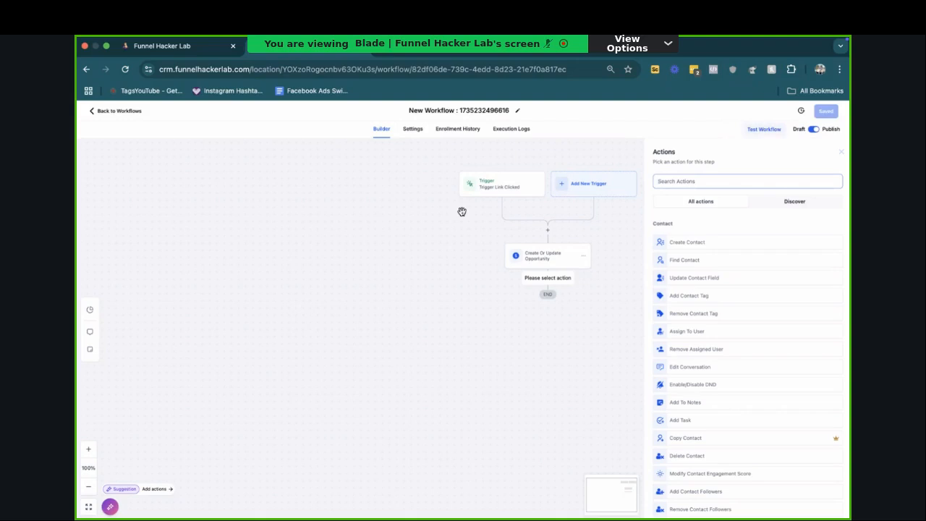
text(sms)
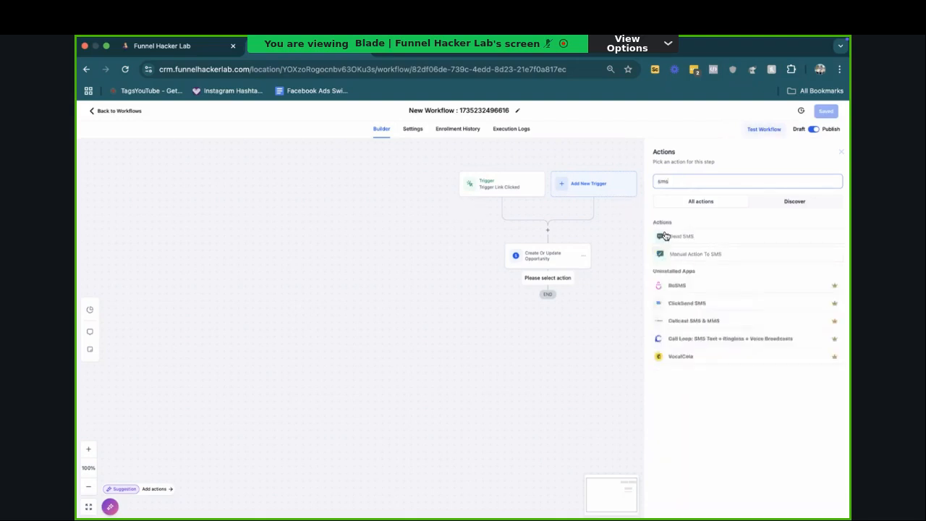
click(664, 236)
click(724, 286)
text(Hey thanks for expre)
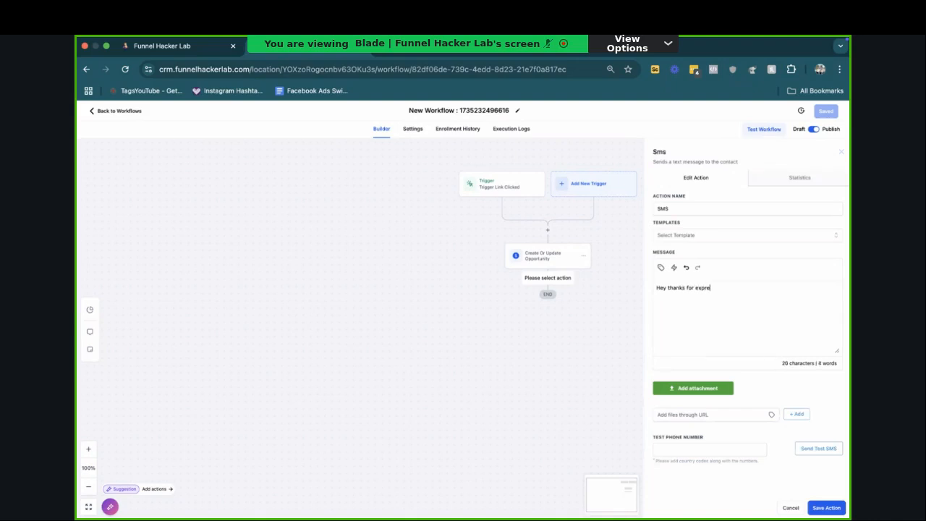
text(ssing interest but you didnt buy here is the link just in case)
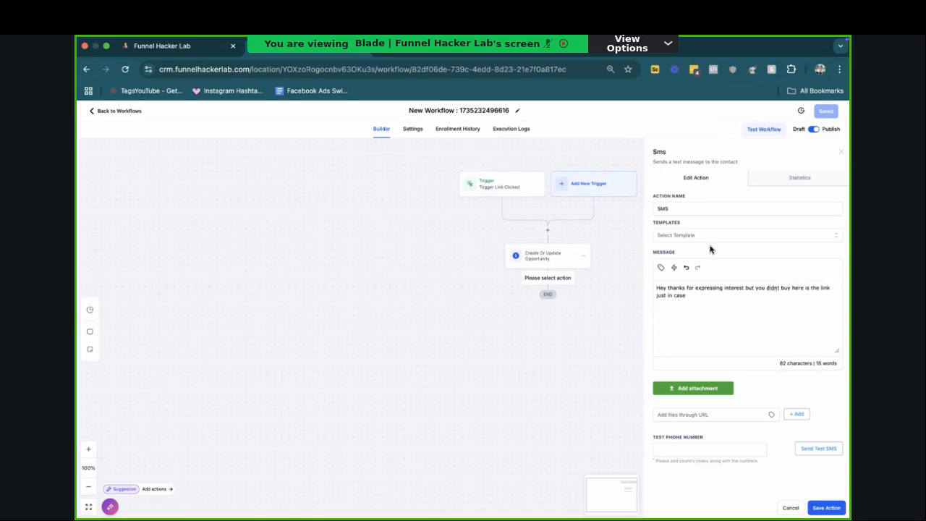
Step: Insert the trigger link into the SMS message, save the action and reopen it for review
click(661, 267)
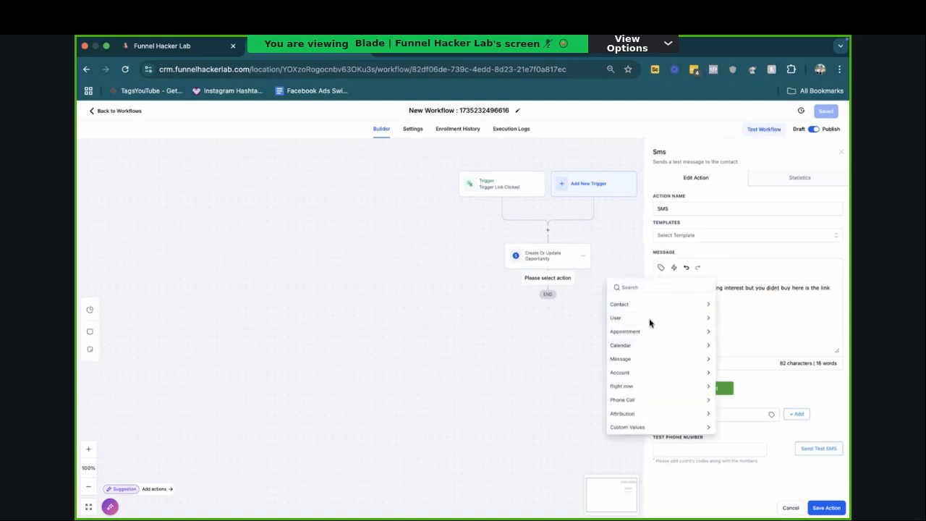
click(675, 268)
click(639, 251)
click(810, 508)
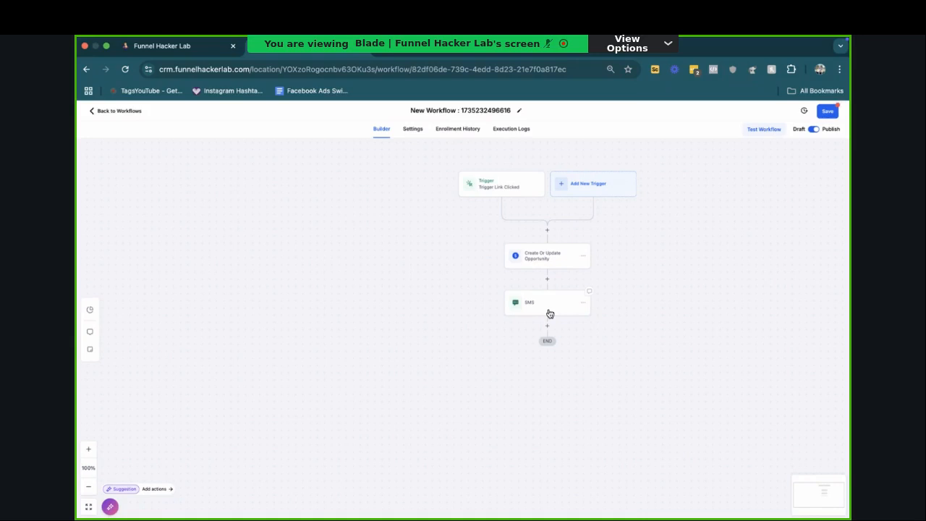
click(550, 314)
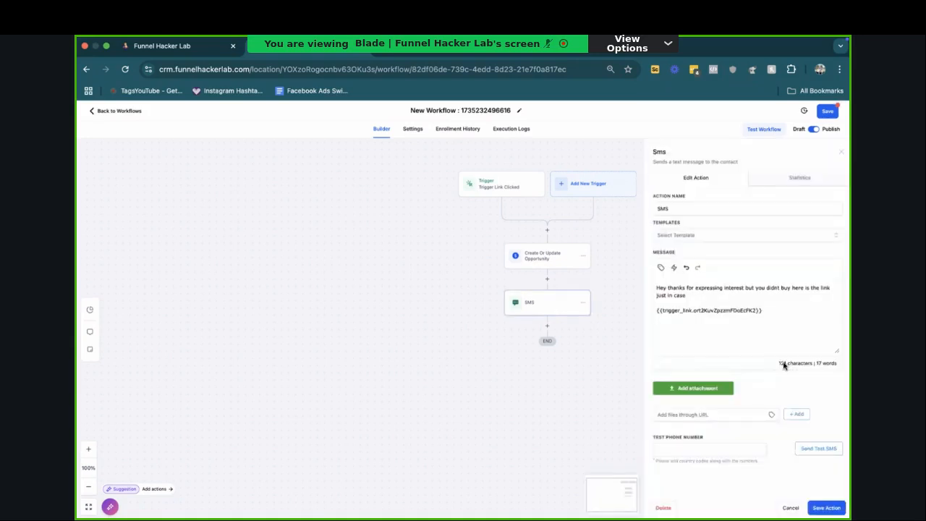
Step: Save the reopened SMS action and start adding a Voicemail action below it
click(811, 505)
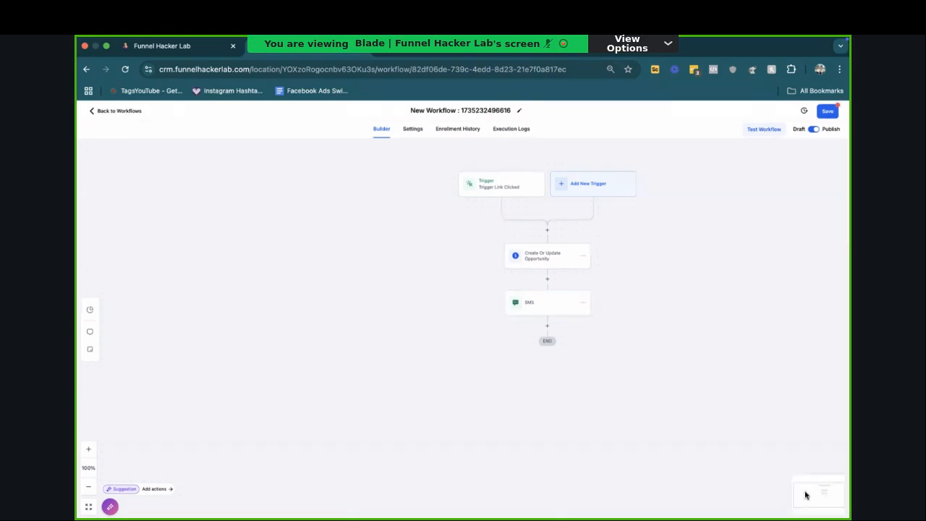
click(548, 326)
text(voice)
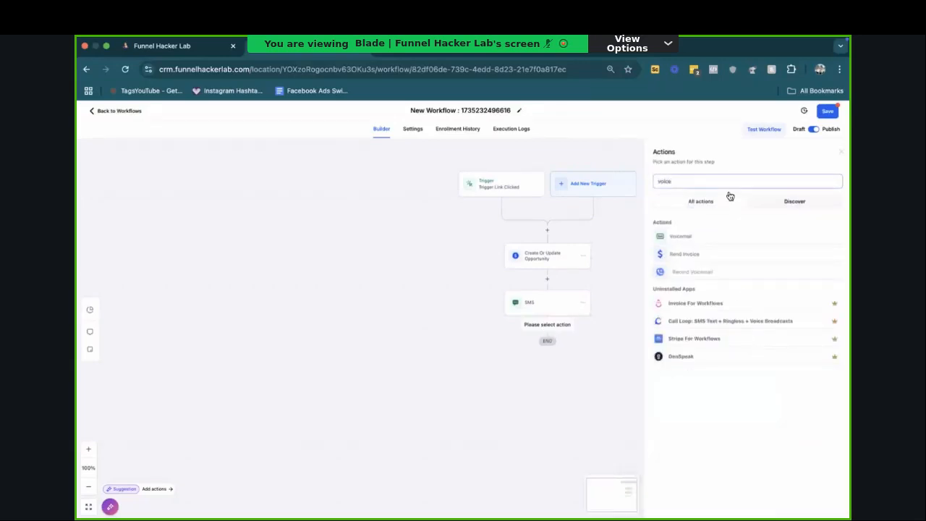
click(715, 237)
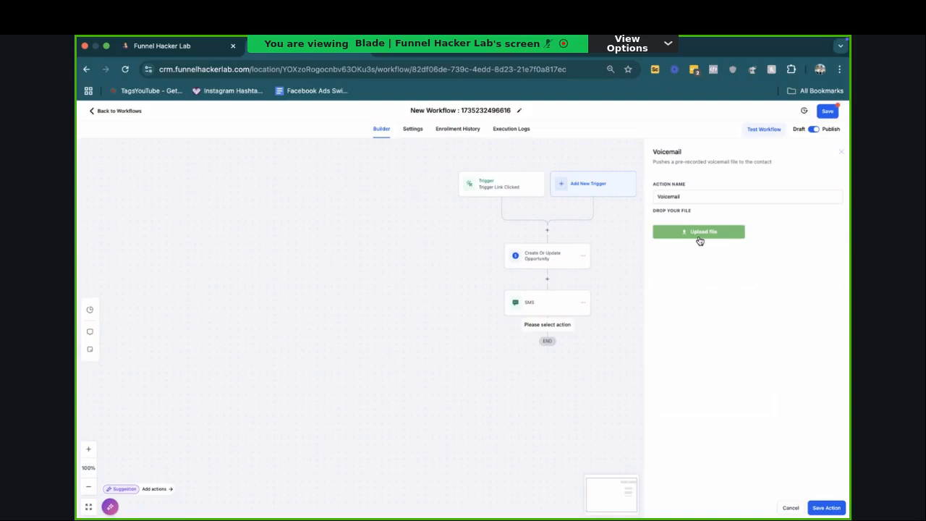
Step: Search the web in a new tab for "m4a to mp3 converter free" and open CloudConvert's M4A to MP3 Converter
key(super+t)
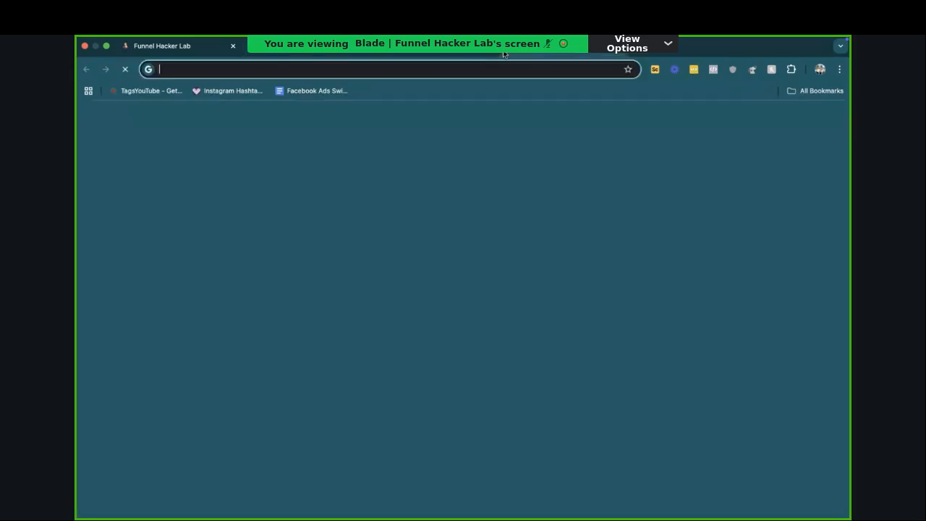
text(m4a tro)
key(Down)
key(Down)
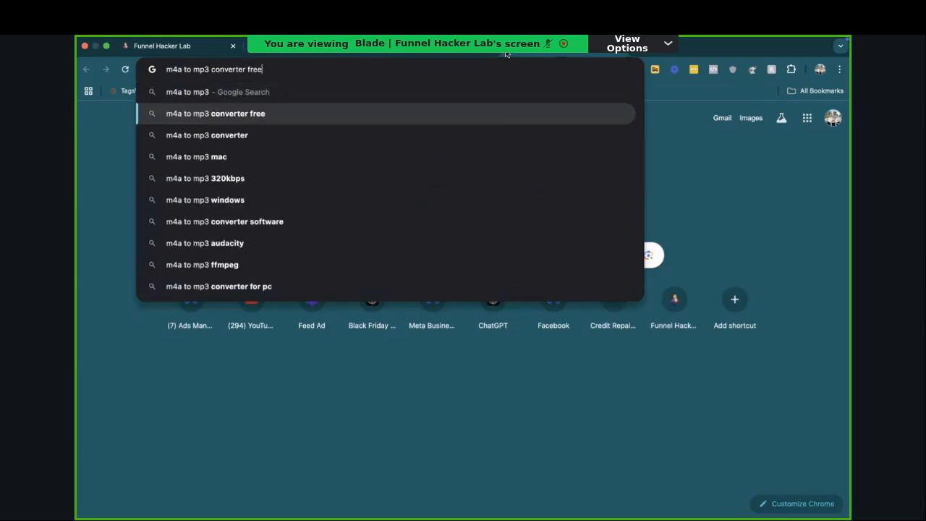
key(Return)
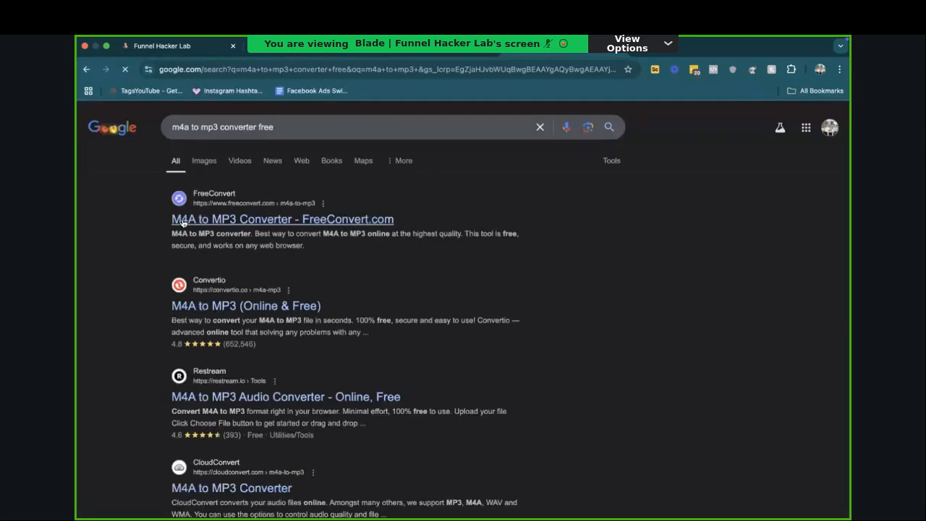
scroll(211, 251, down, 2)
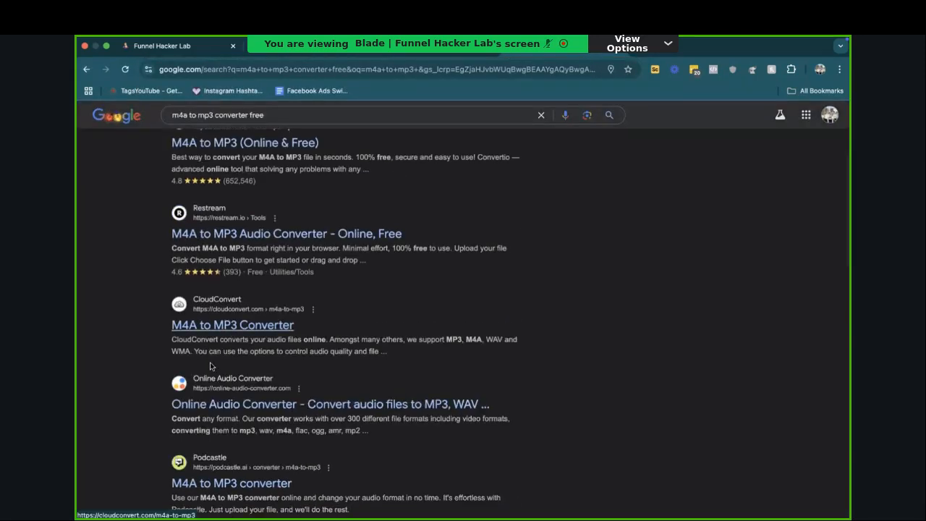
click(256, 326)
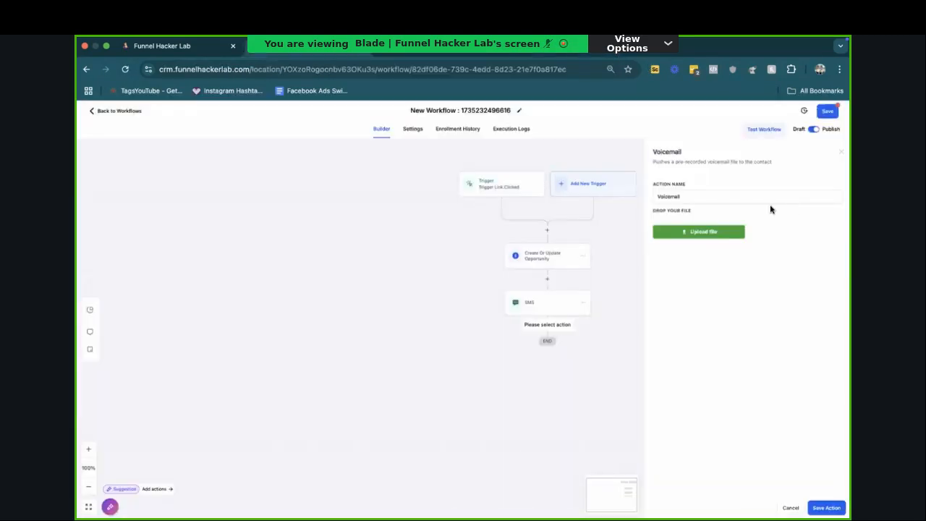
Step: Cancel the Voicemail action in the workflow, save the workflow and return to the workflow list
click(787, 507)
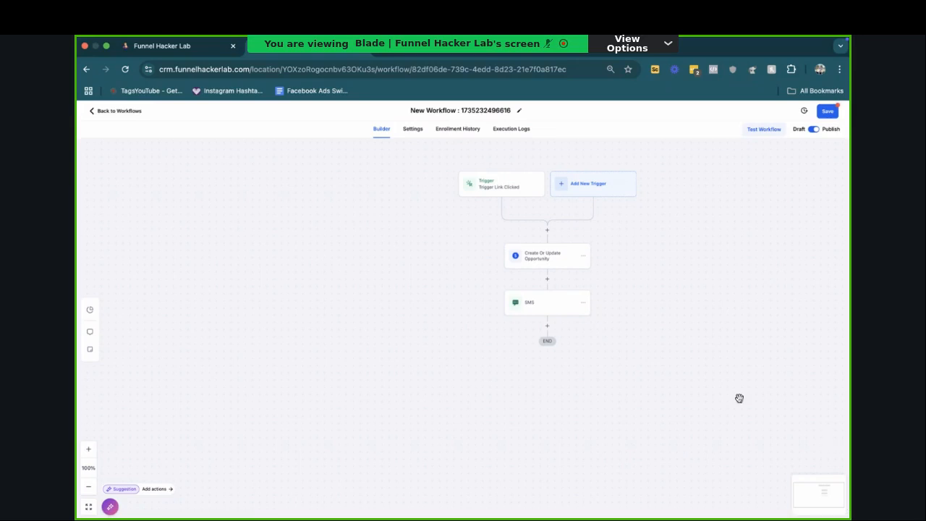
click(825, 113)
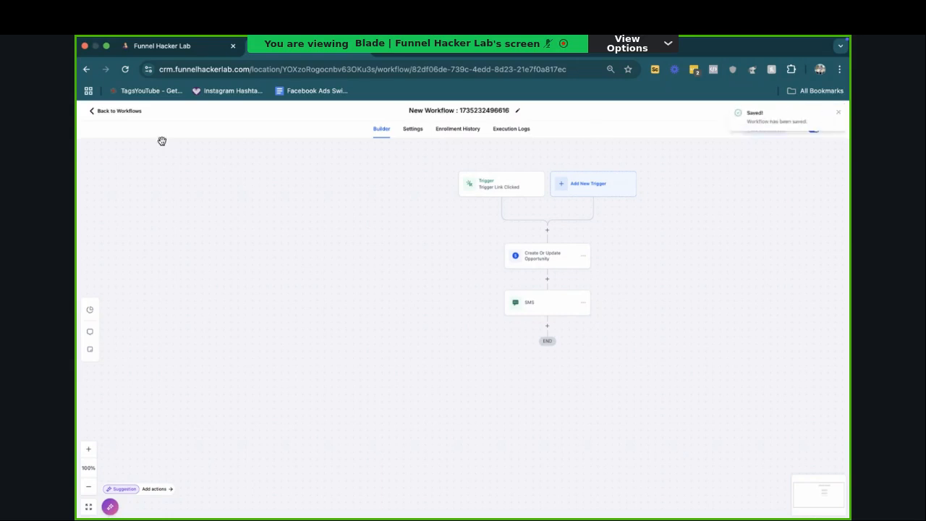
click(128, 113)
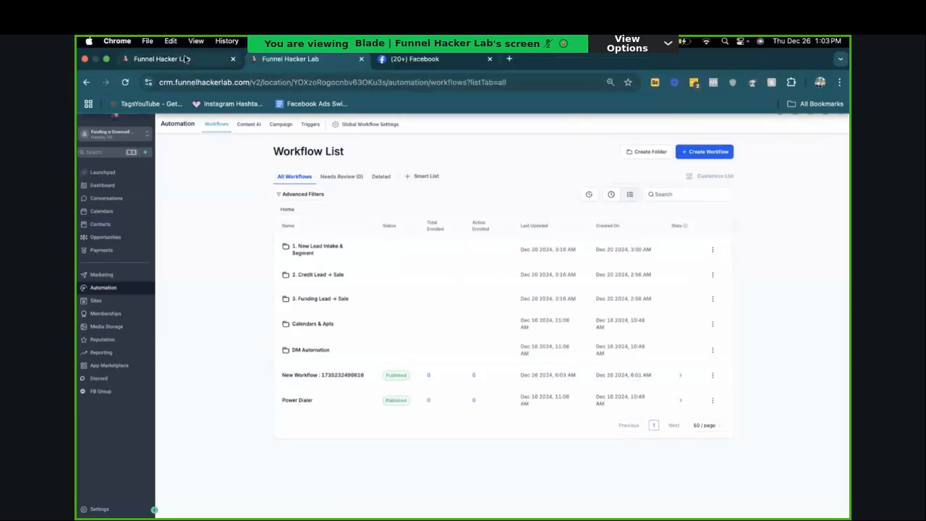
Step: Select the only contact in the contacts list and proceed with sending it a bulk SMS
click(185, 60)
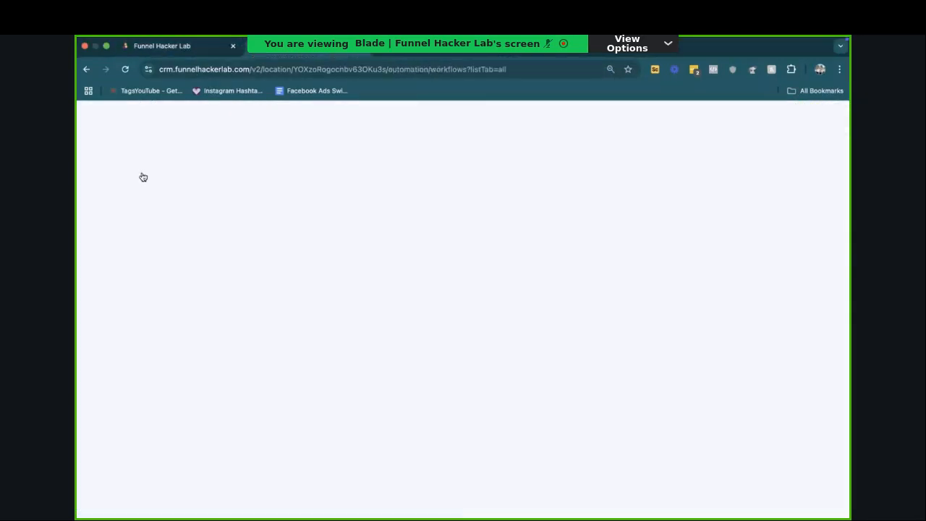
click(123, 221)
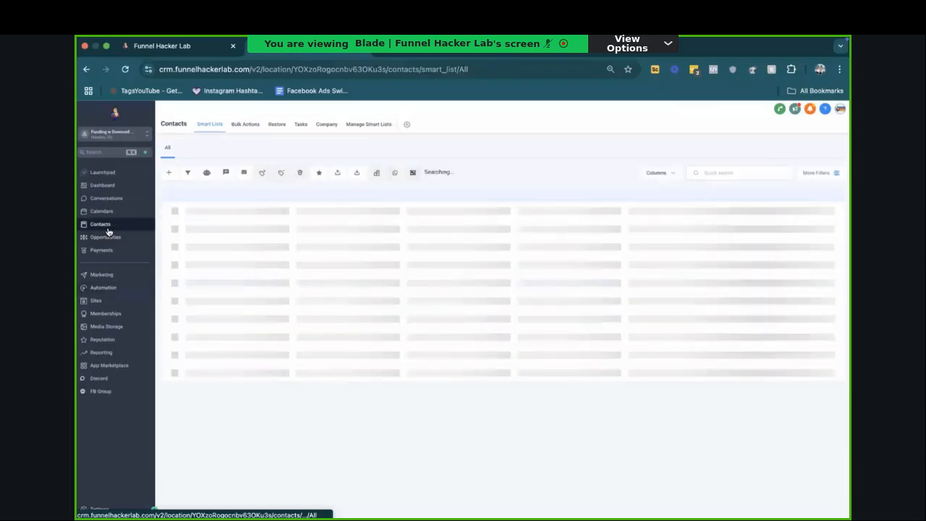
click(186, 224)
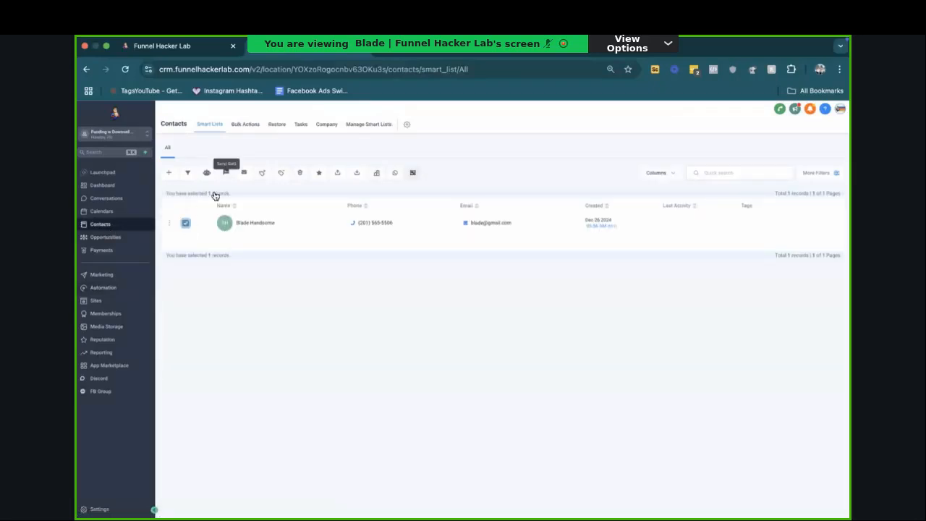
click(227, 172)
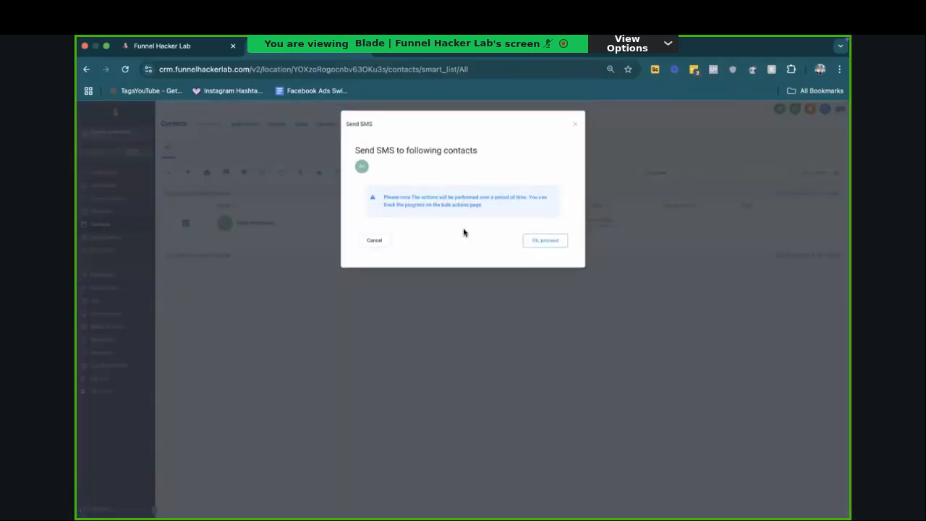
click(545, 240)
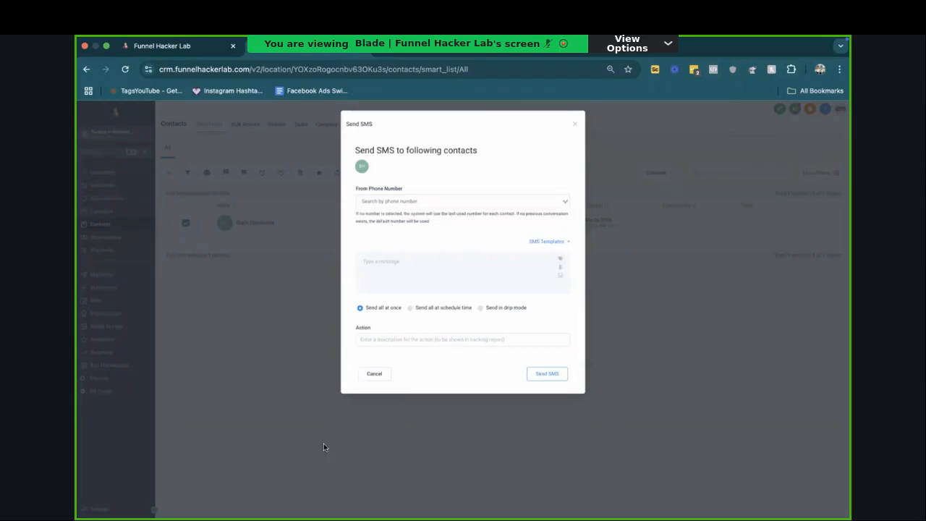
Step: Compose the bulk SMS with "Test", the Calendar page trigger link and, two lines below, "Hellow buy now"
click(453, 268)
text(Test)
click(560, 266)
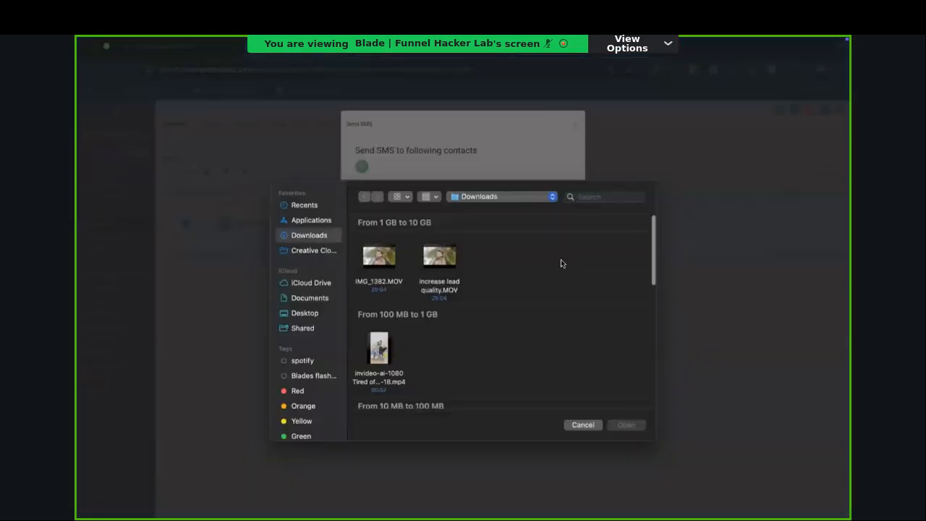
click(583, 425)
click(558, 261)
scroll(534, 345, down, 2)
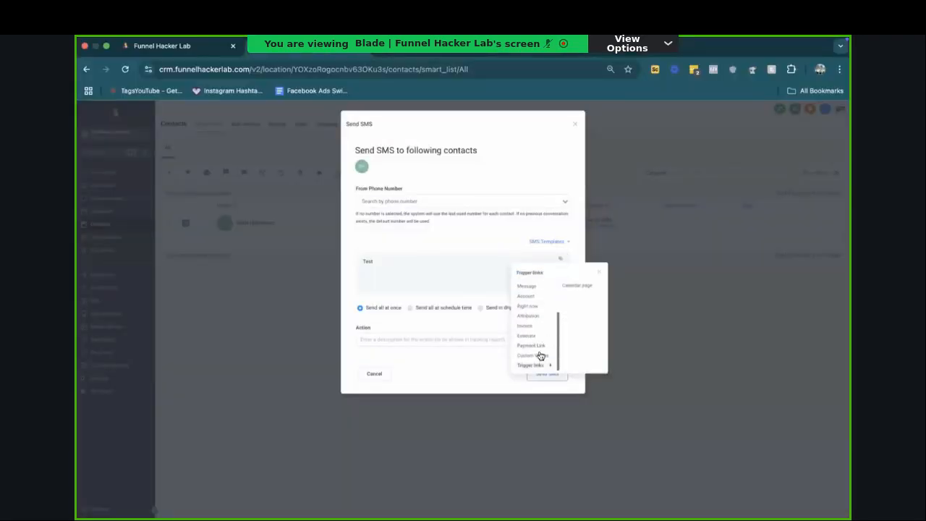
click(570, 274)
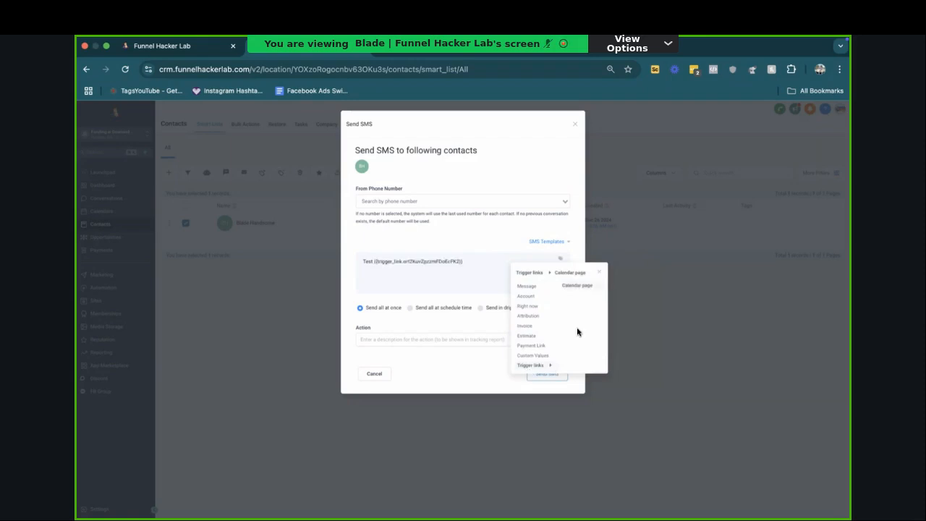
key(Return)
key(Return)
text(H)
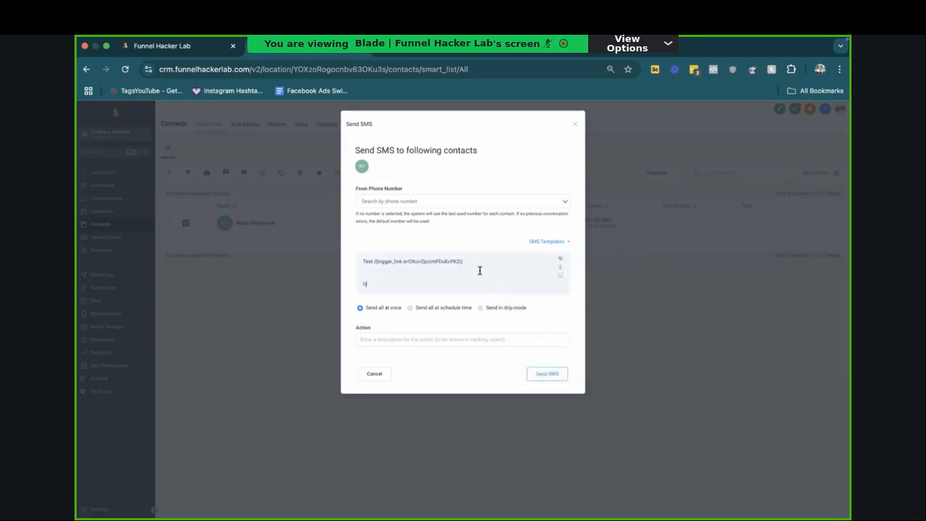
text(ellow buy now!!)
Step: Review the Credit Engaged stage on the opportunities board alongside the SMS draft
click(205, 52)
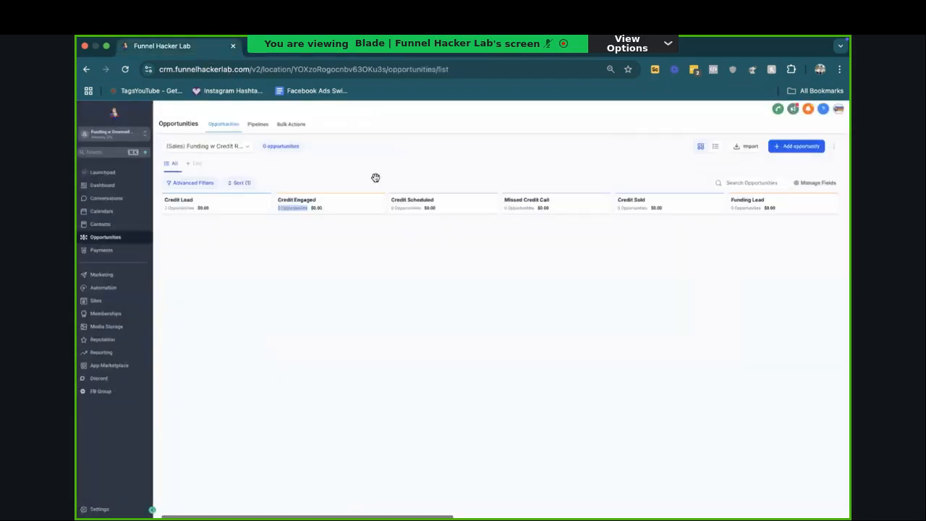
drag(317, 200, 280, 203)
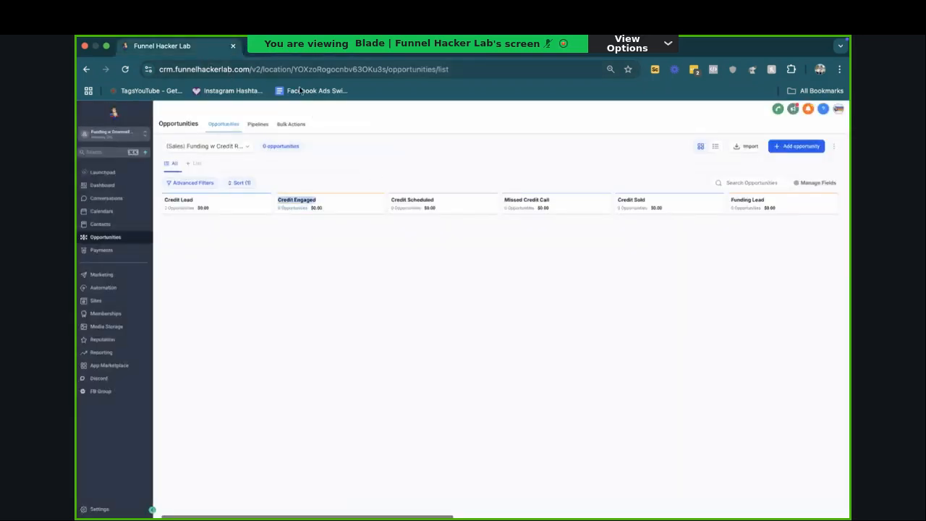
click(291, 57)
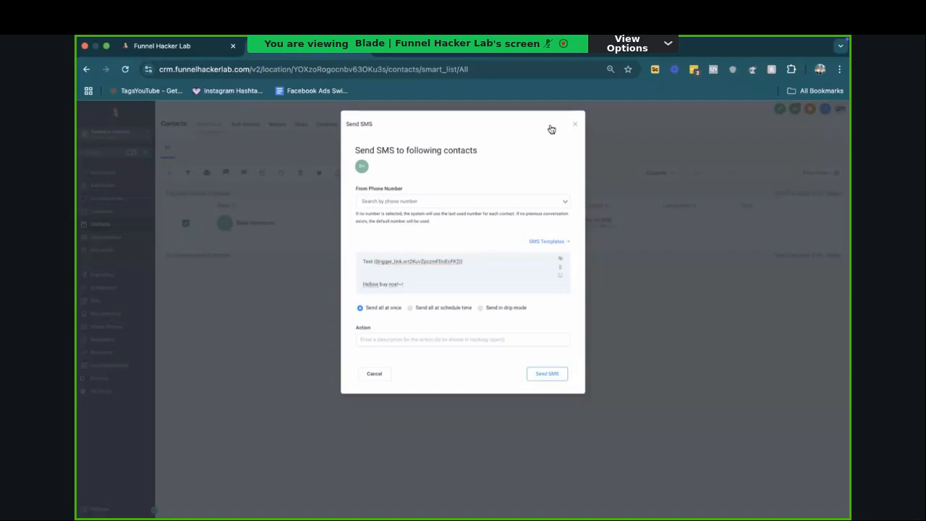
click(209, 51)
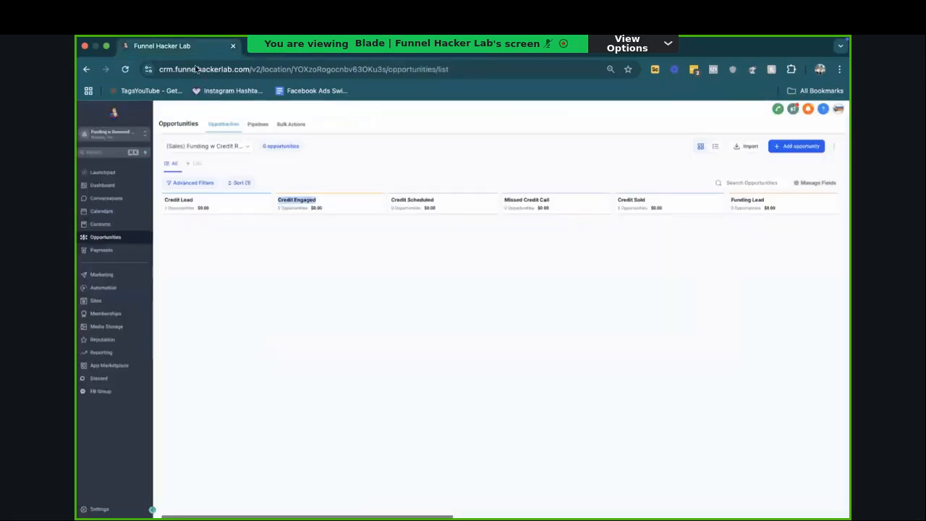
click(292, 52)
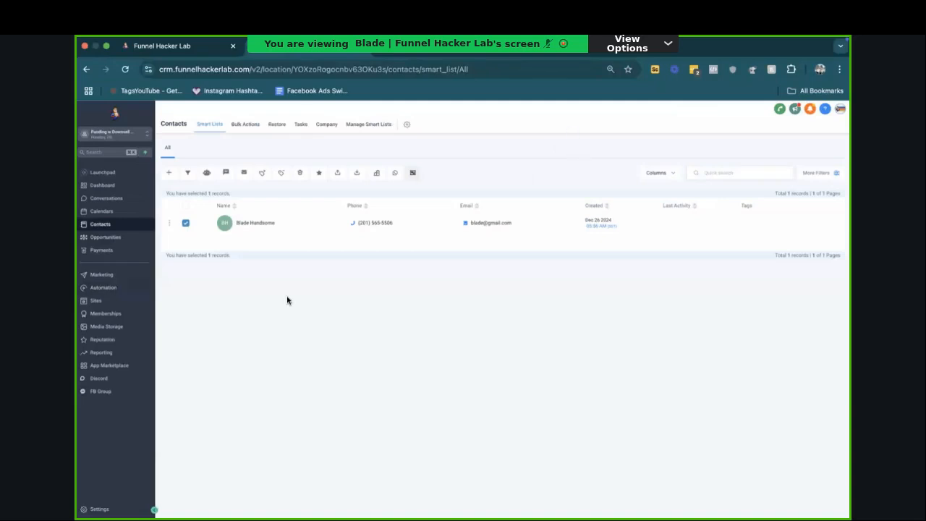
Step: Reopen the new trigger link workflow from the automation list and add an Internal Notification action after the SMS
click(103, 288)
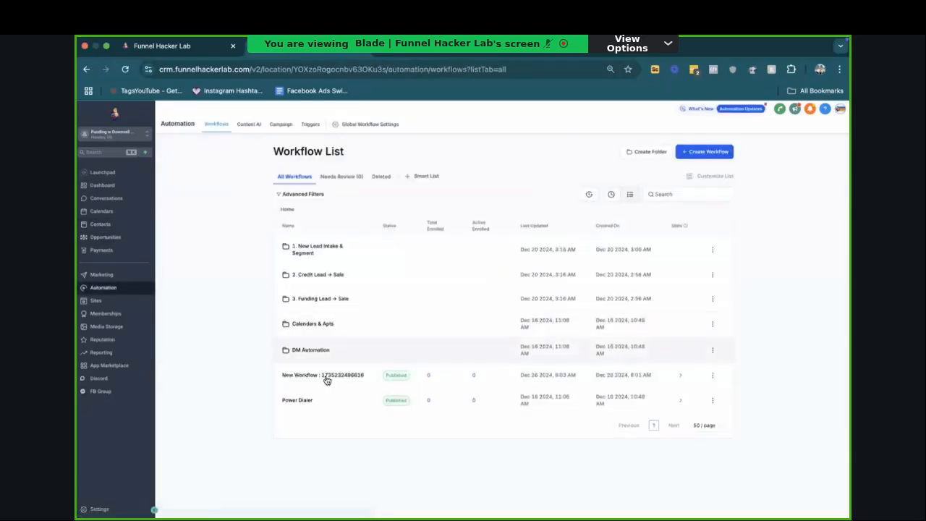
click(300, 384)
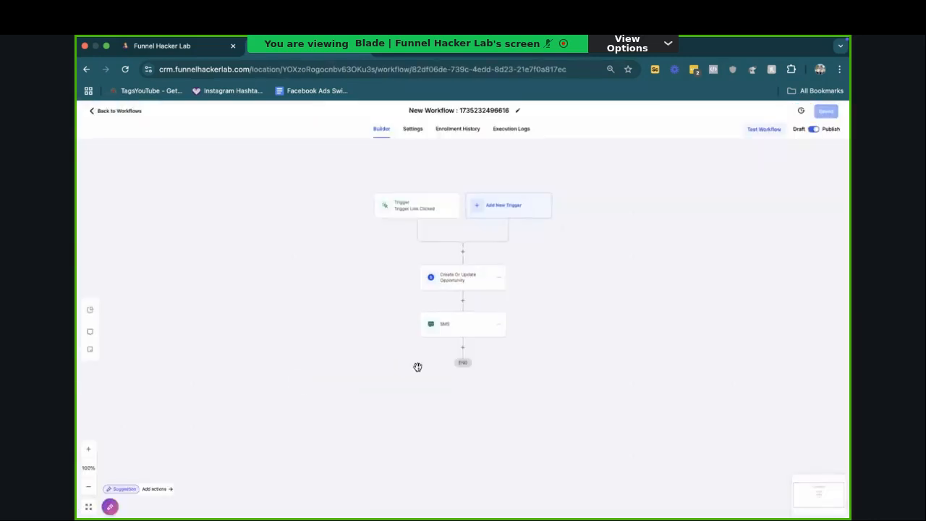
click(463, 348)
text(notifi)
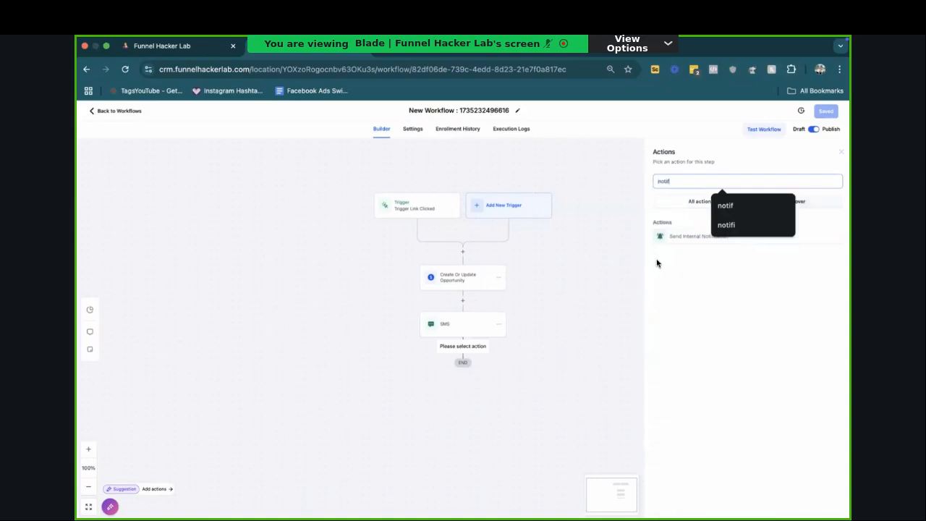
click(662, 241)
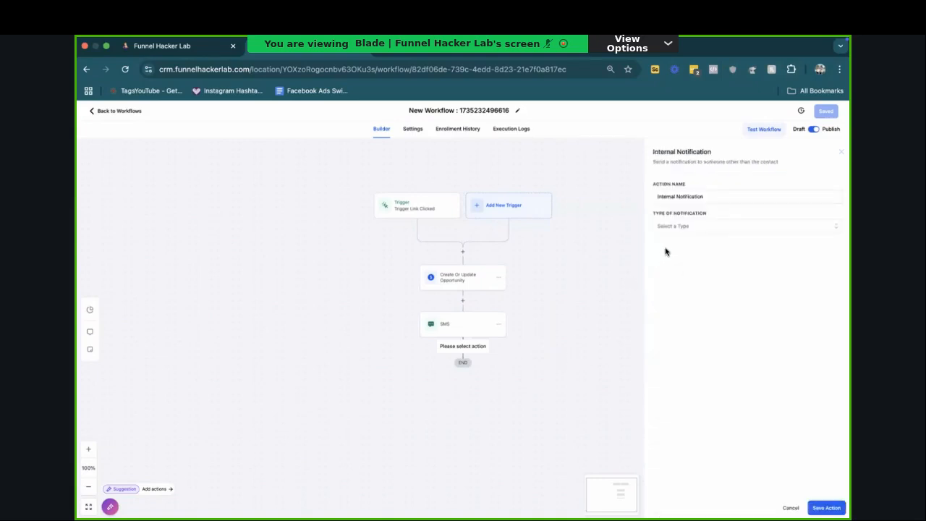
Step: Set the internal notification's type to Notification
click(682, 227)
click(686, 233)
click(686, 230)
click(682, 253)
Step: Begin the notification message with "hey" followed by the contact's Full Name custom value
click(691, 300)
text(hey this per)
key(BackSpace)
key(BackSpace)
key(BackSpace)
key(BackSpace)
key(BackSpace)
key(BackSpace)
key(BackSpace)
key(BackSpace)
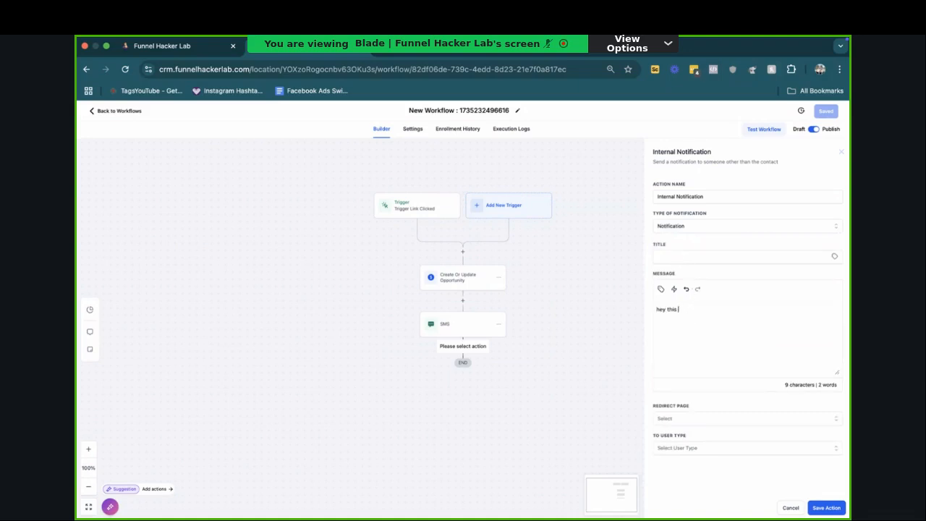
click(661, 289)
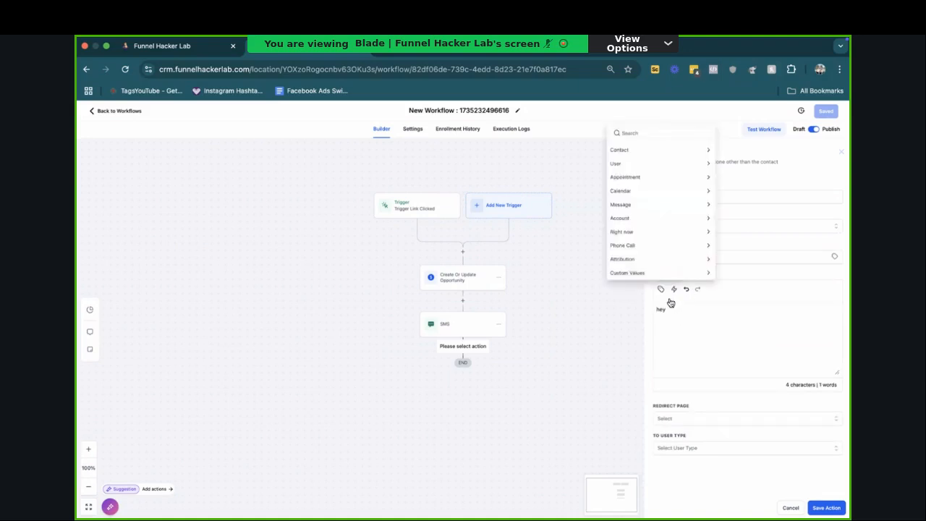
click(628, 149)
click(628, 135)
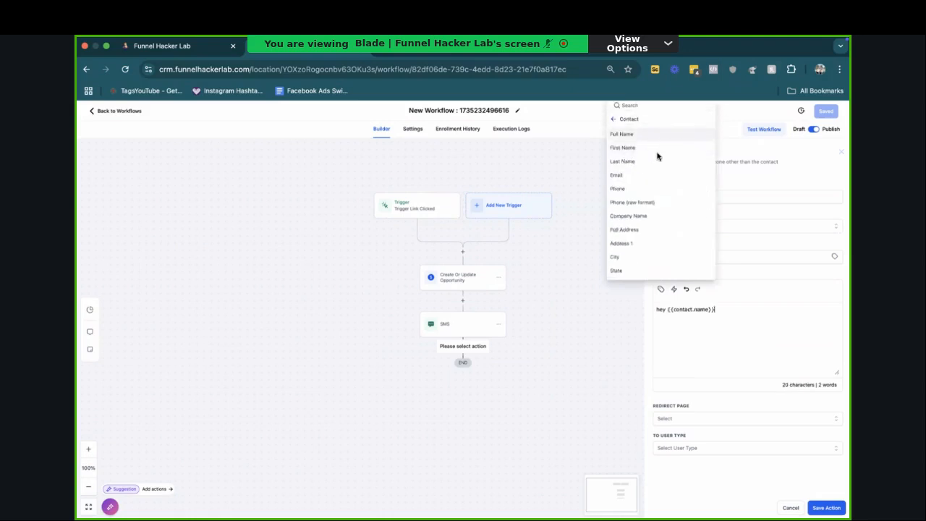
Step: Complete the internal notification's message after the contact name with "clicked, reach out to him now because he is avaialb enow"
text(clicked)
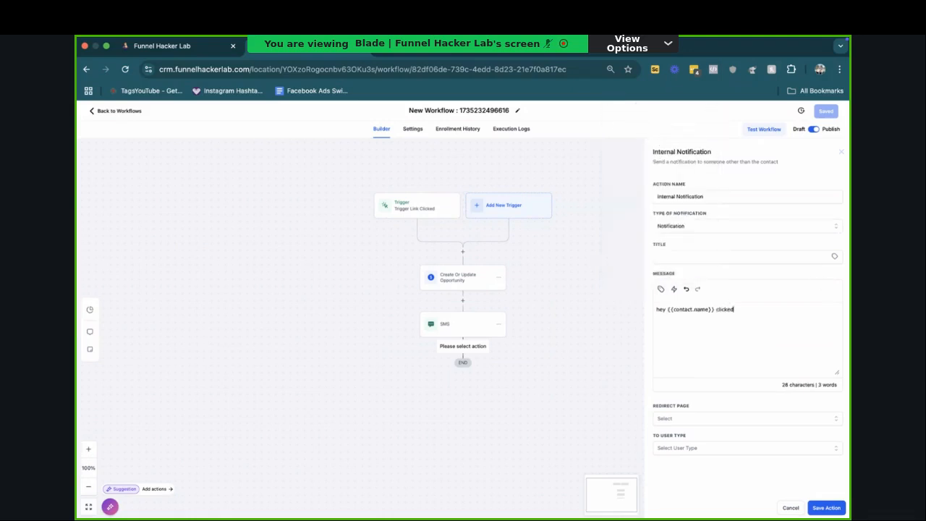
text(, reach out to him now because he is avaialb enow)
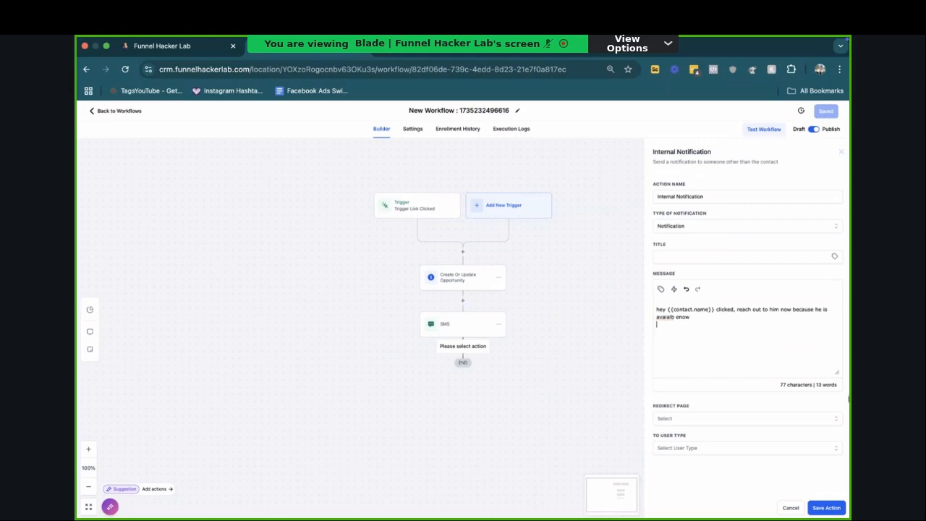
Step: Set the notification's redirect page to Conversation, and open the contact's record from the contacts list to illustrate the redirect
click(689, 421)
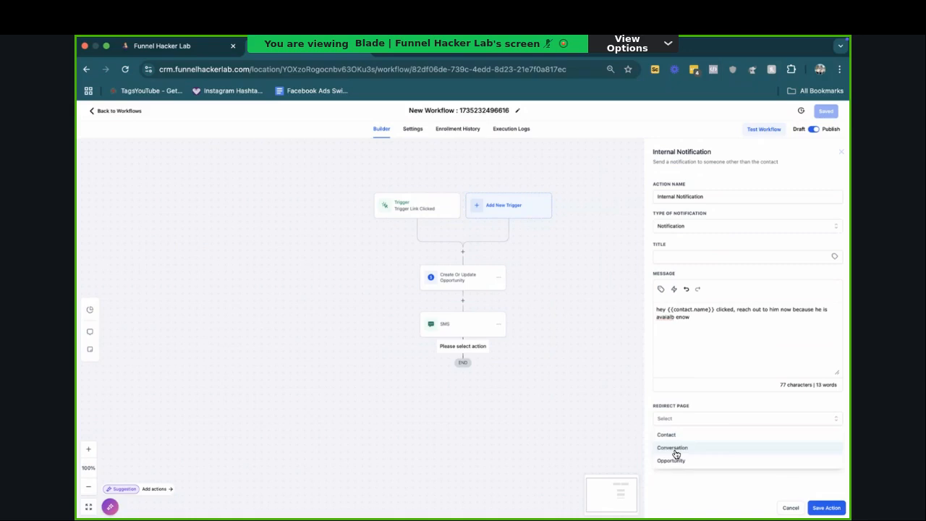
click(187, 46)
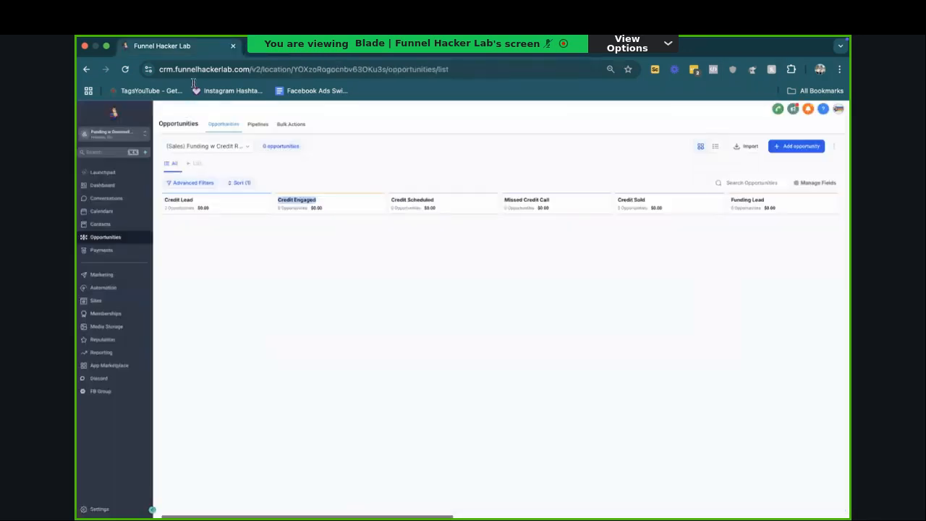
click(101, 211)
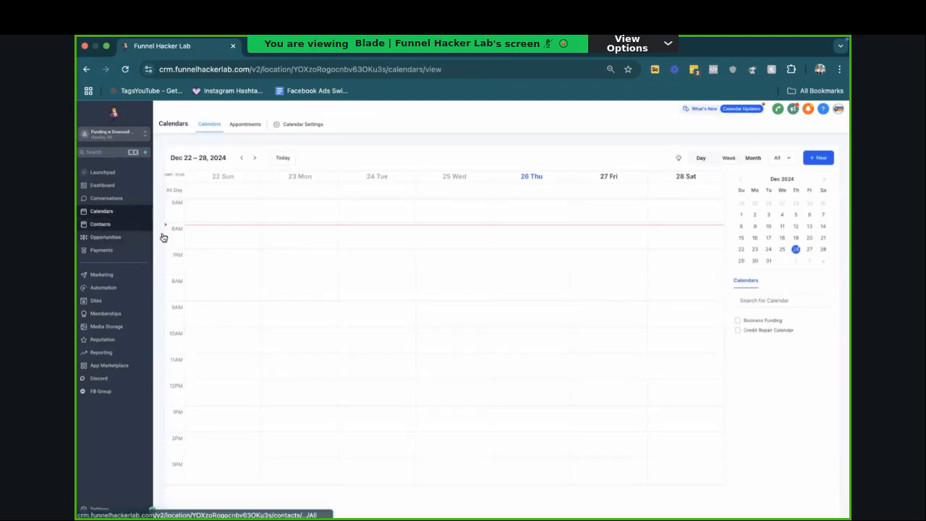
click(101, 224)
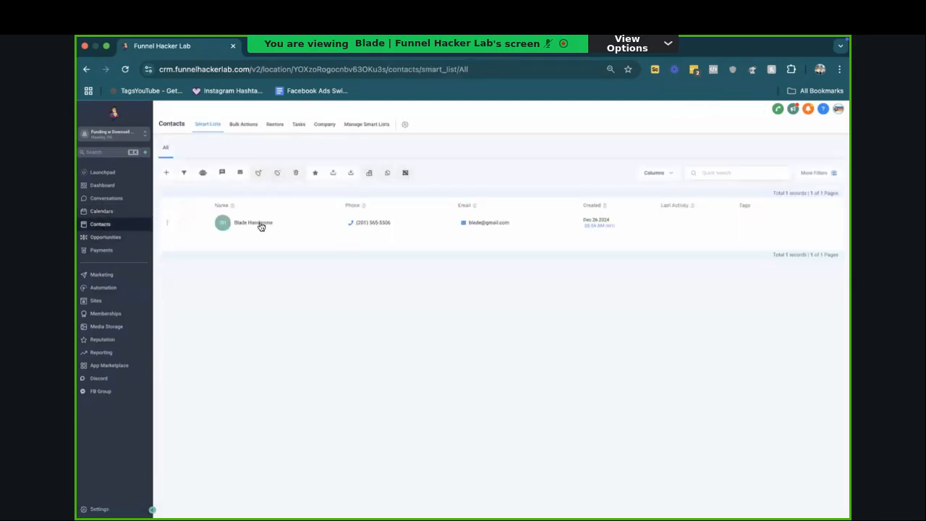
click(256, 223)
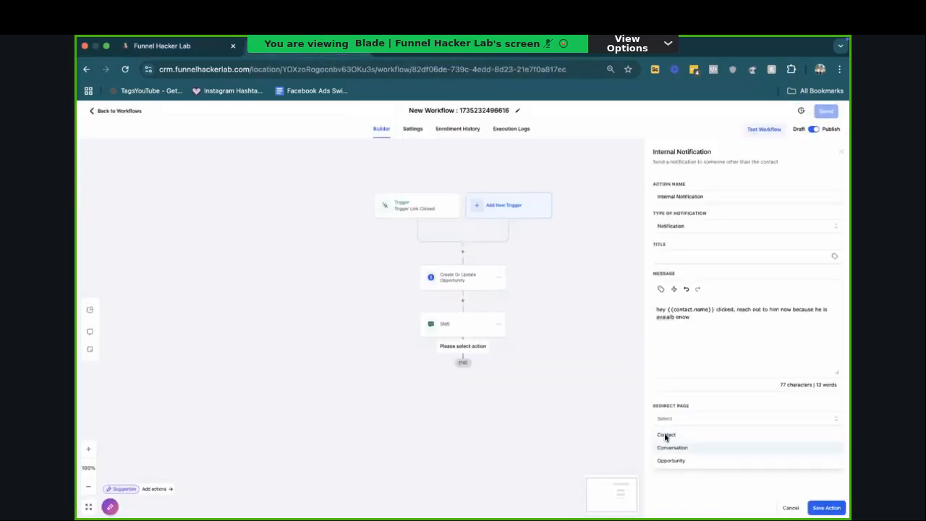
click(667, 443)
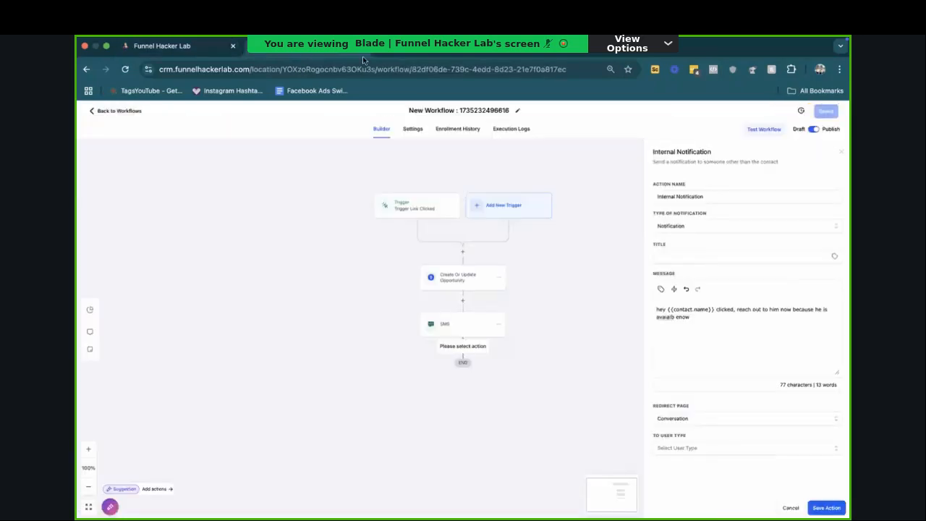
click(672, 447)
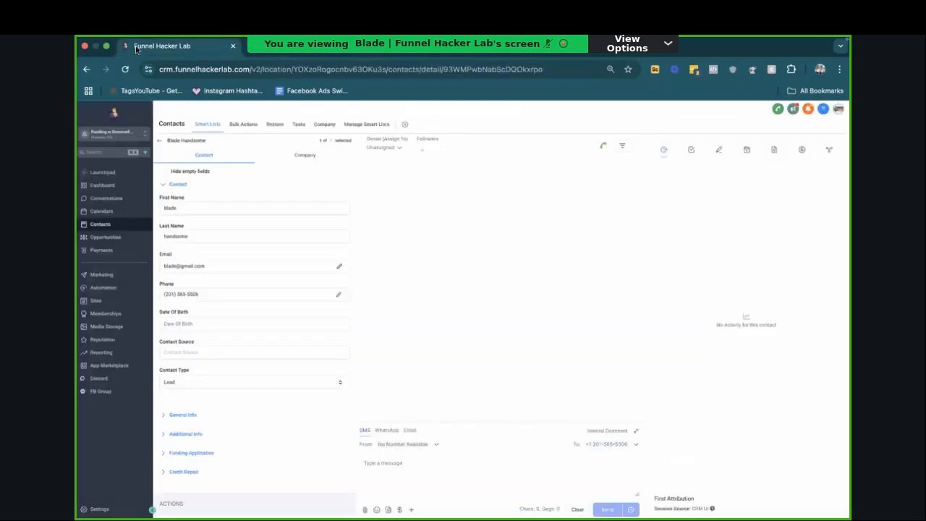
Step: Show the opportunities board as a redirect destination, set the notification's redirect page to Contact, and return to the contacts list
click(111, 239)
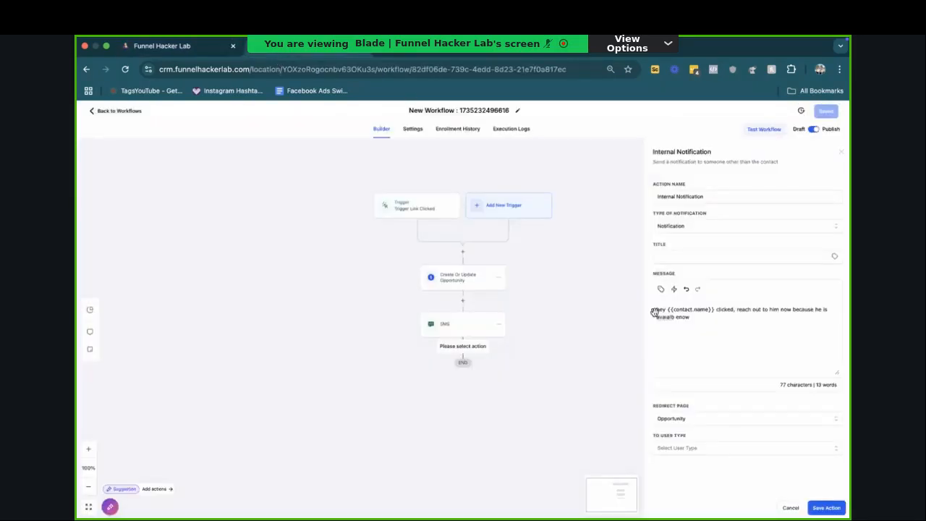
click(724, 424)
click(716, 434)
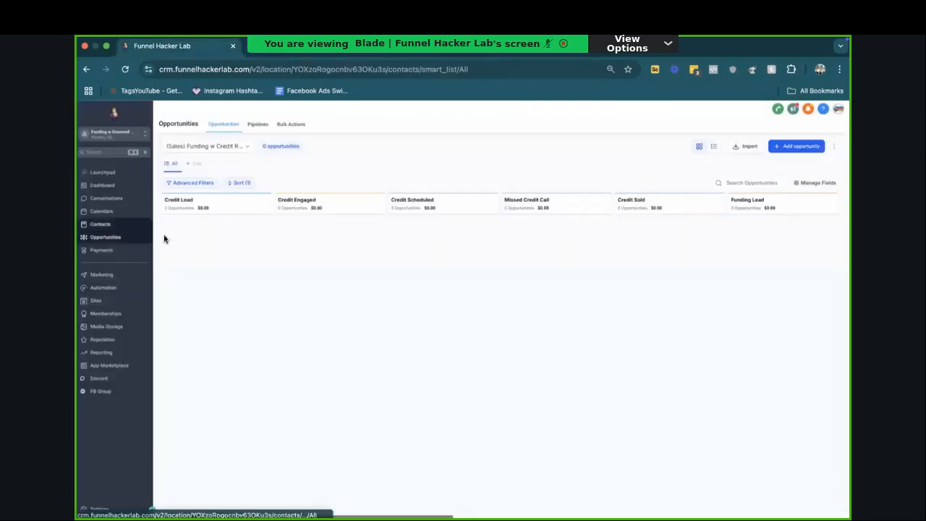
click(125, 224)
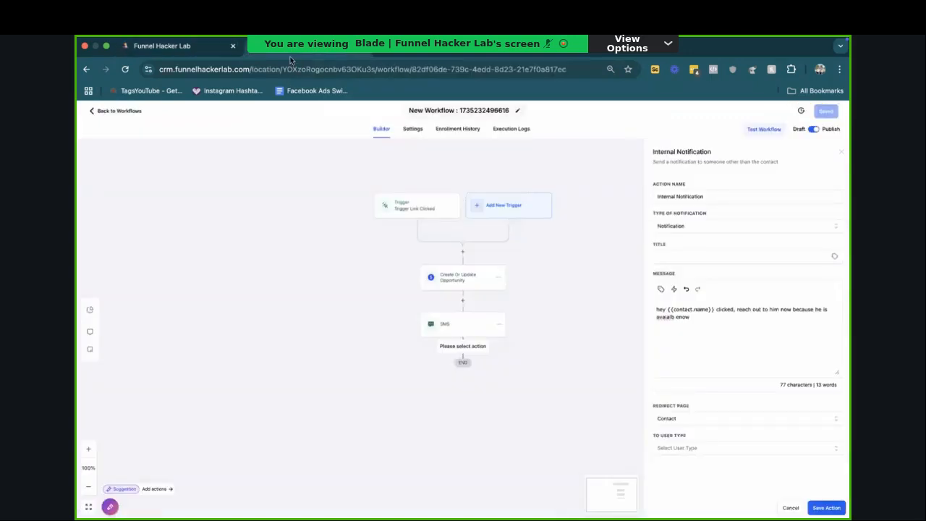
Step: Change the internal notification's type to SMS with Particular User as the recipient type
click(709, 226)
click(696, 268)
click(696, 257)
click(693, 310)
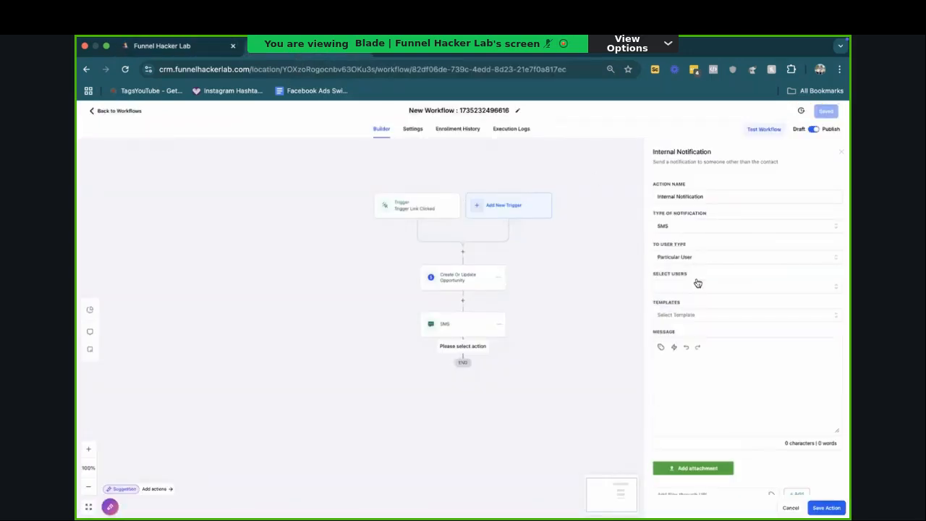
Step: Try addressing the SMS notification to a Custom Number by entering a phone number, and cancel the notification action
click(686, 259)
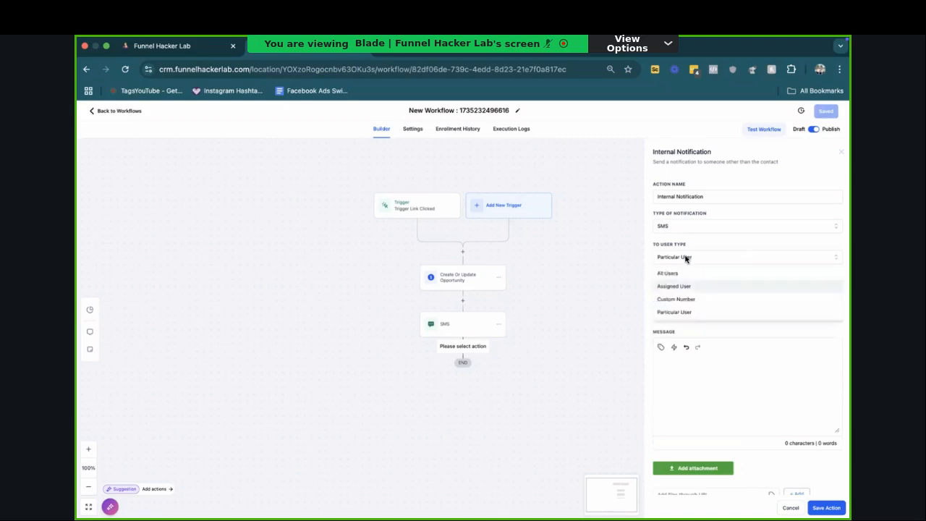
click(676, 299)
text(20)
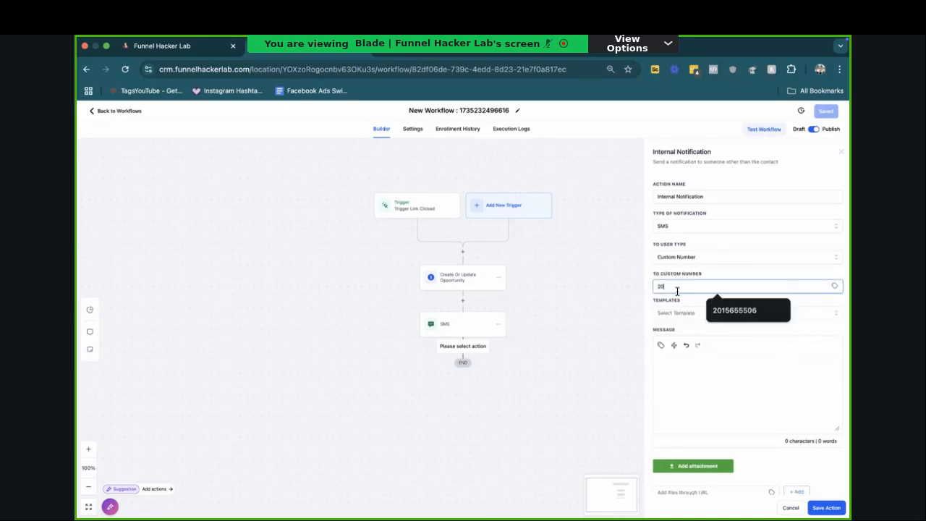
text(156567)
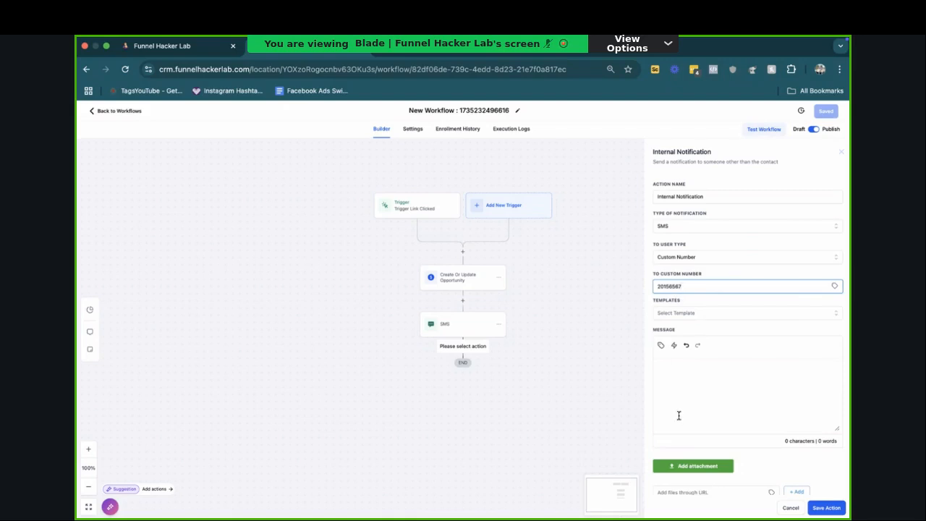
click(778, 507)
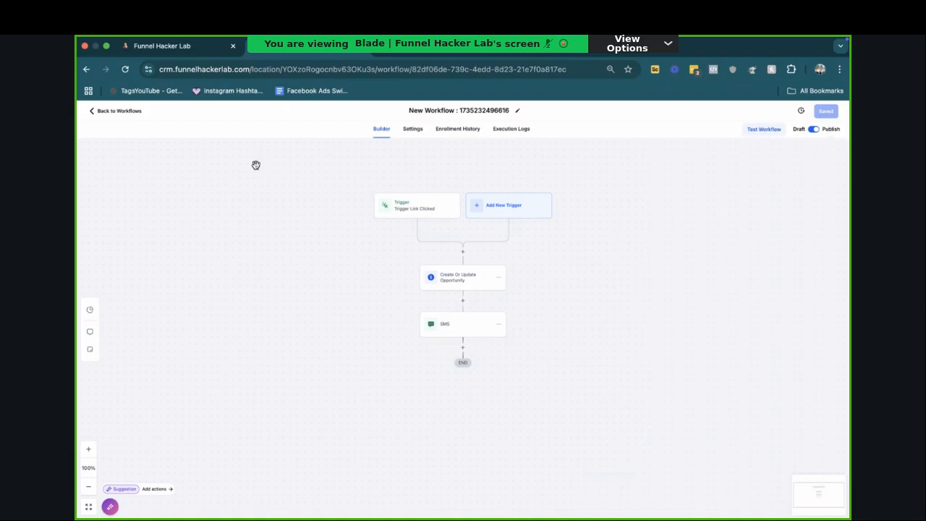
Step: Switch the new trigger link workflow from published to Draft and save it
click(129, 114)
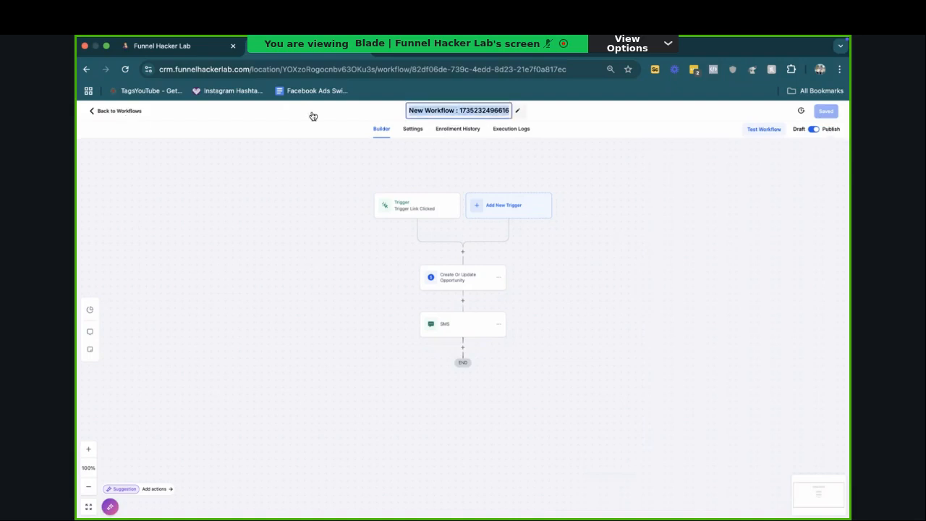
click(729, 133)
click(814, 129)
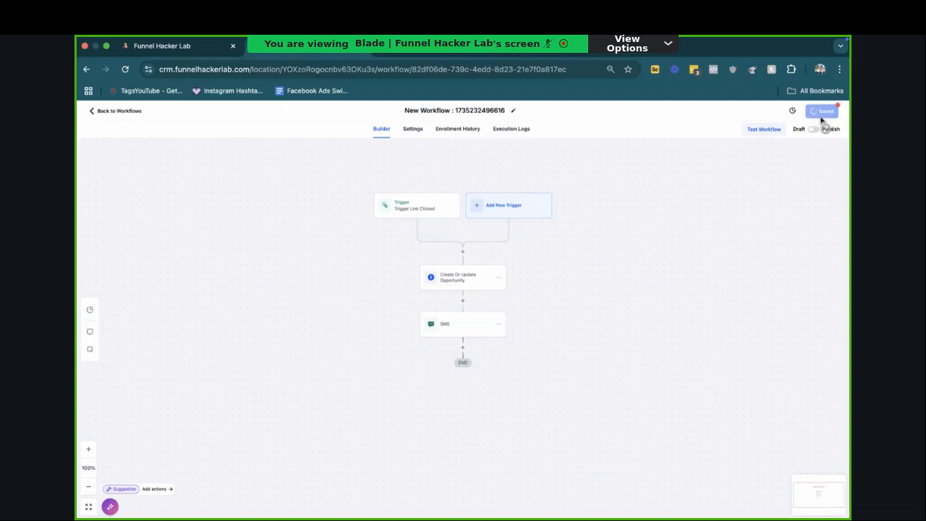
Step: Return to the contacts list and try the bulk SMS and bulk email actions without selecting a contact
click(176, 46)
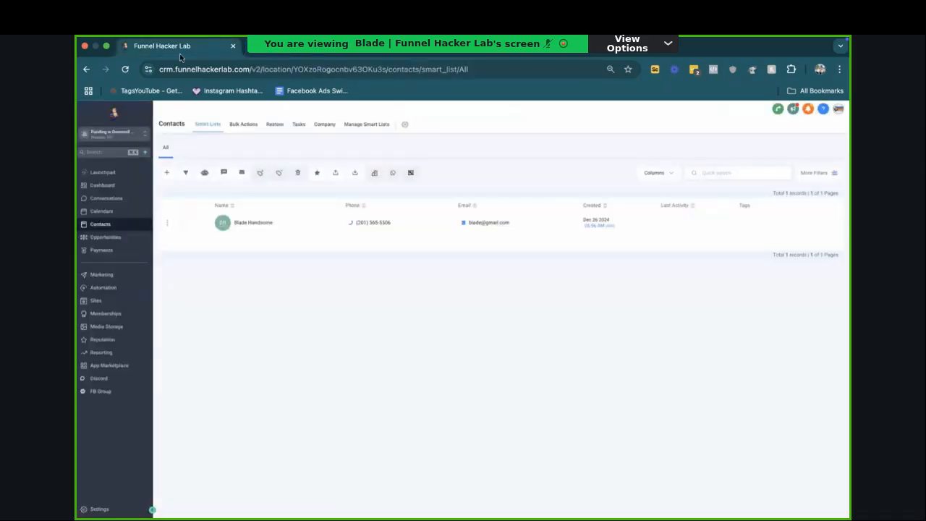
click(222, 176)
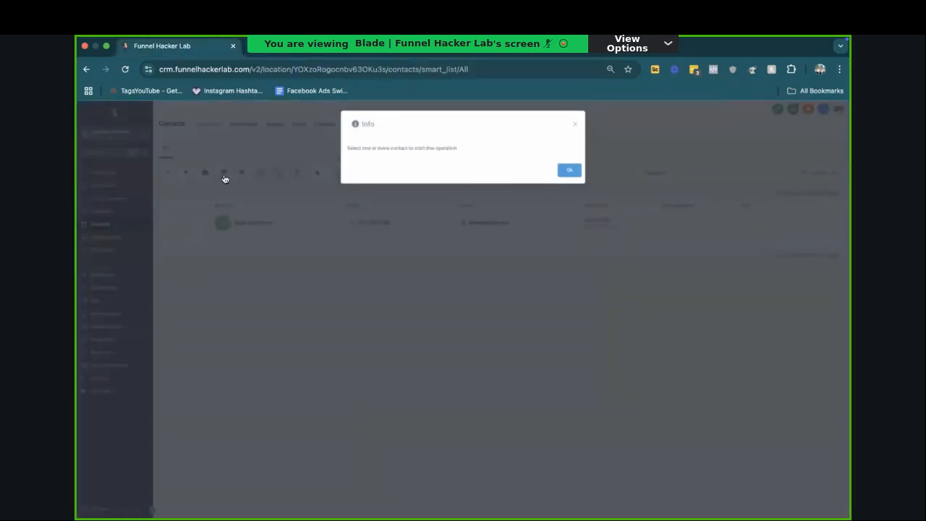
click(573, 125)
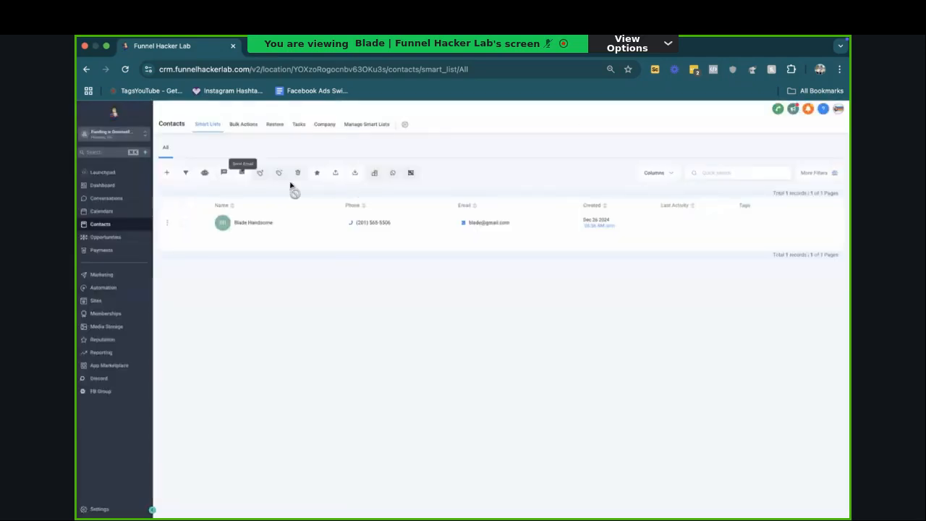
click(243, 174)
click(596, 151)
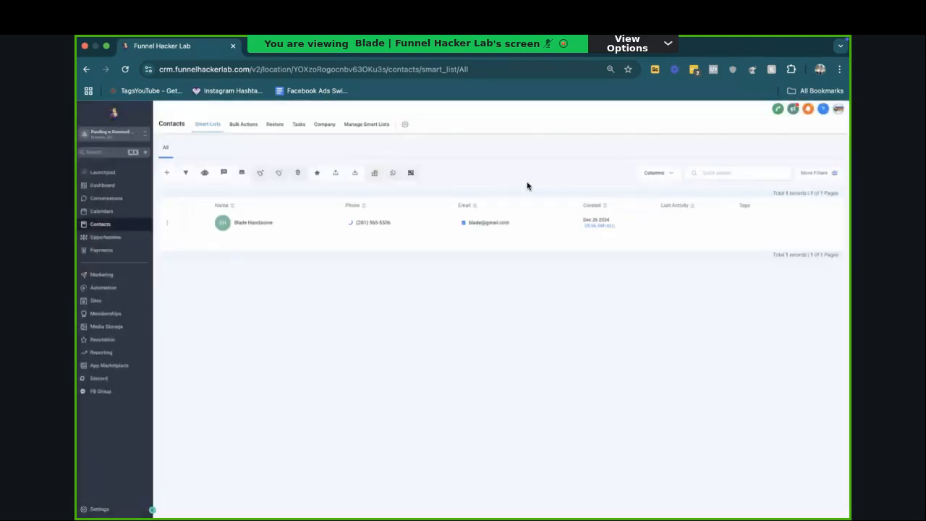
Step: Start a bulk email to the listed contact, insert the trigger link into its body, and discard the draft
click(183, 223)
click(241, 172)
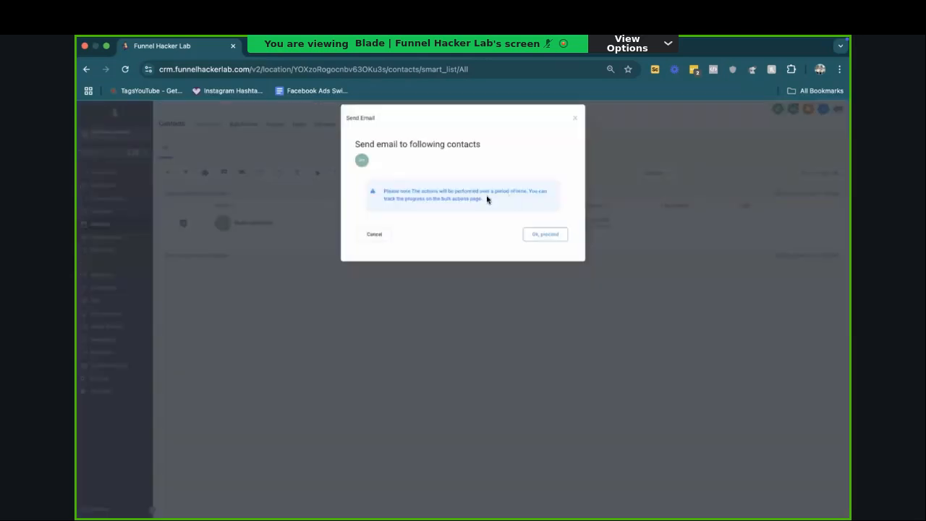
click(546, 235)
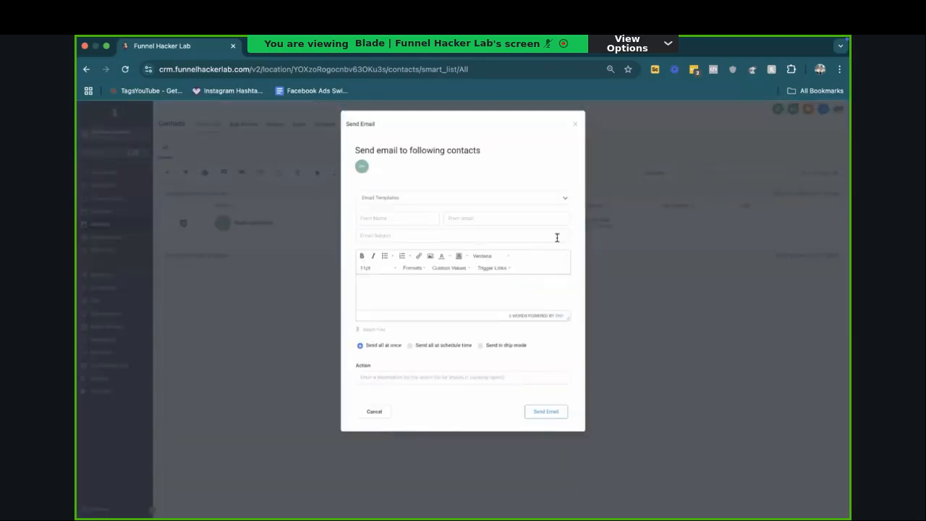
click(494, 268)
mouse_move(492, 280)
click(554, 280)
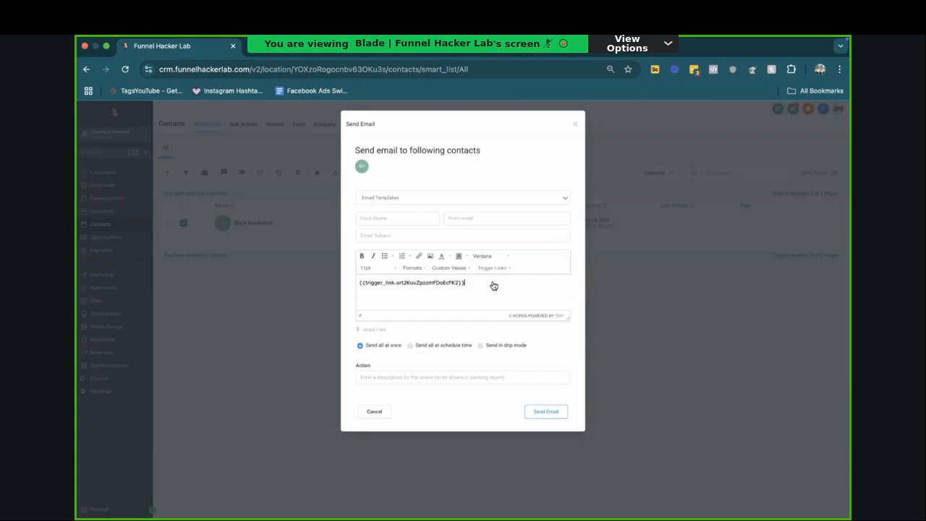
click(380, 411)
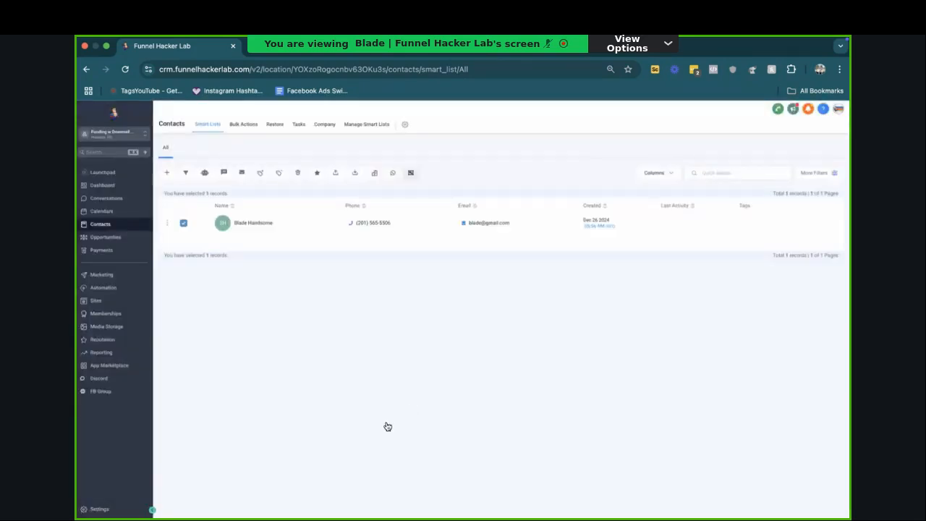
Step: Review the action sequence of the "1. Funding FB Form Lead > Allocate & Nurture (w less links)" workflow in the "1. New Lead Intake & Segment" folder
click(108, 289)
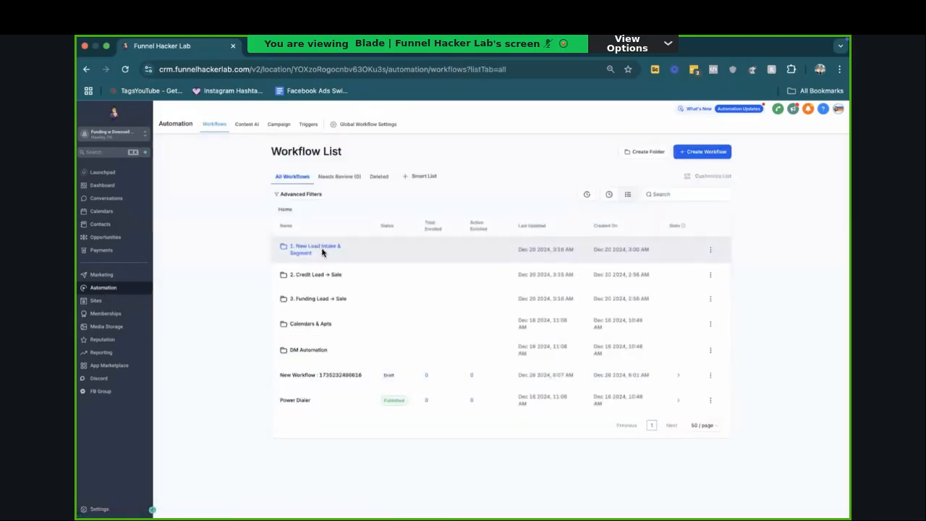
click(319, 250)
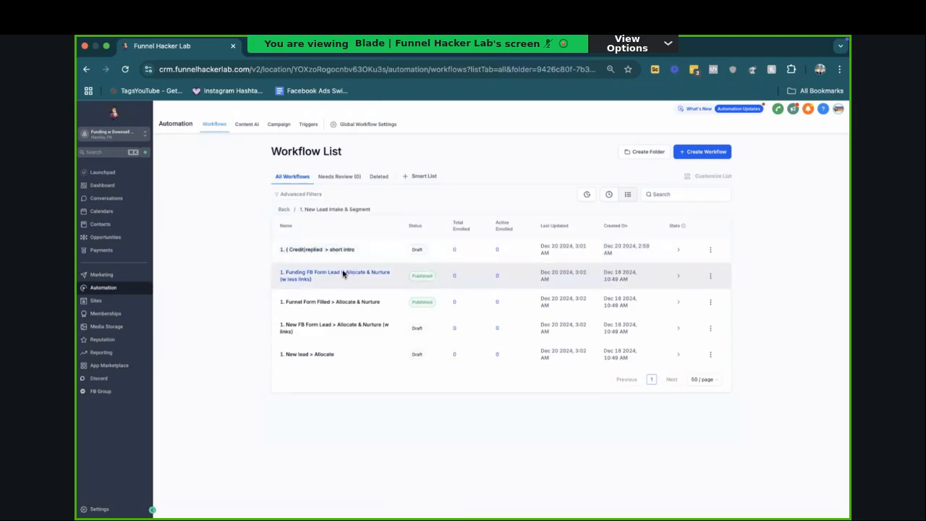
click(343, 274)
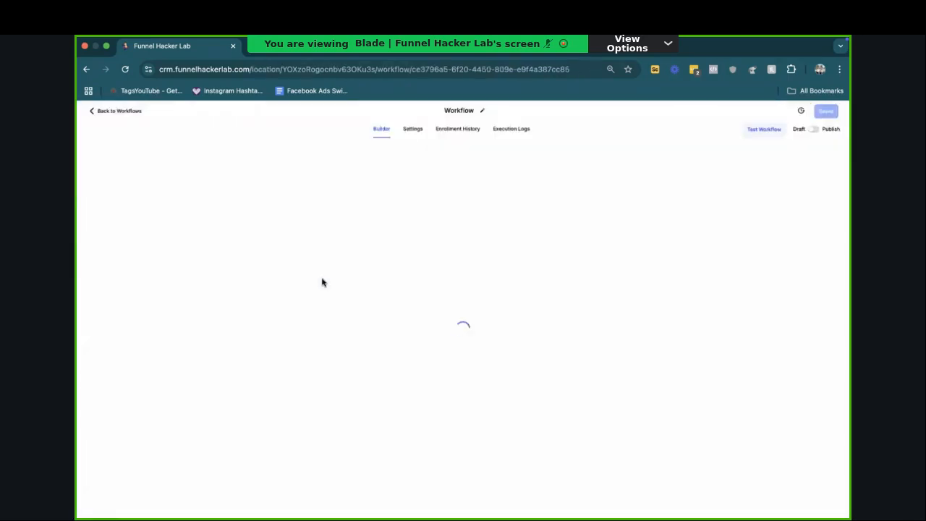
scroll(451, 279, down, 5)
scroll(450, 280, down, 10)
scroll(450, 281, up, 9)
scroll(451, 280, up, 8)
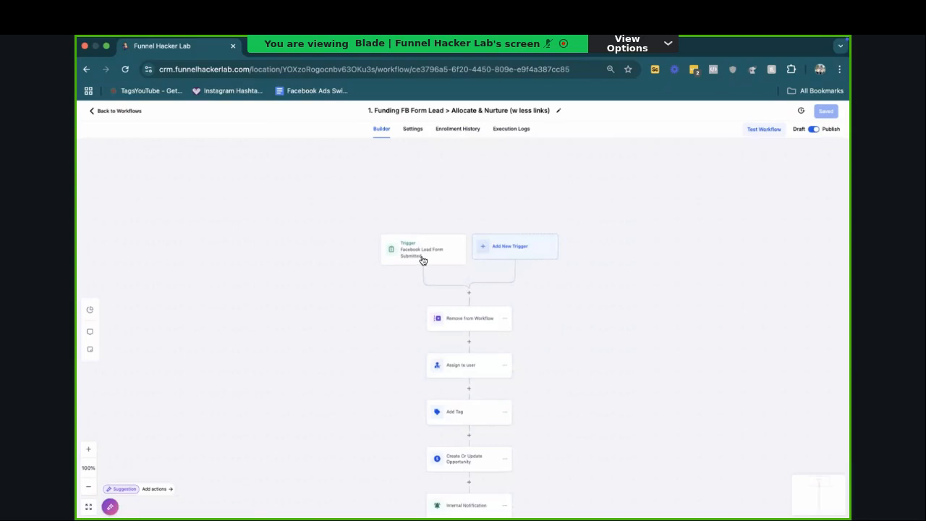
scroll(422, 256, down, 10)
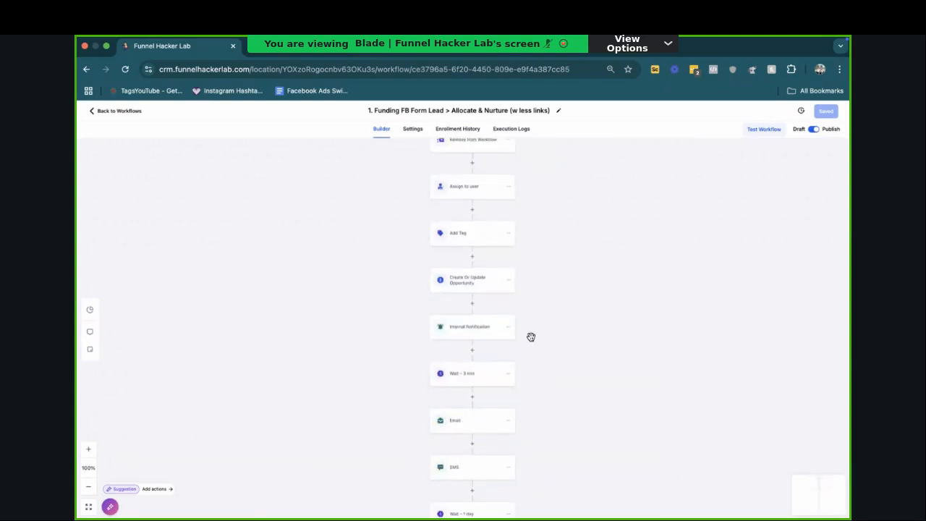
scroll(493, 355, down, 5)
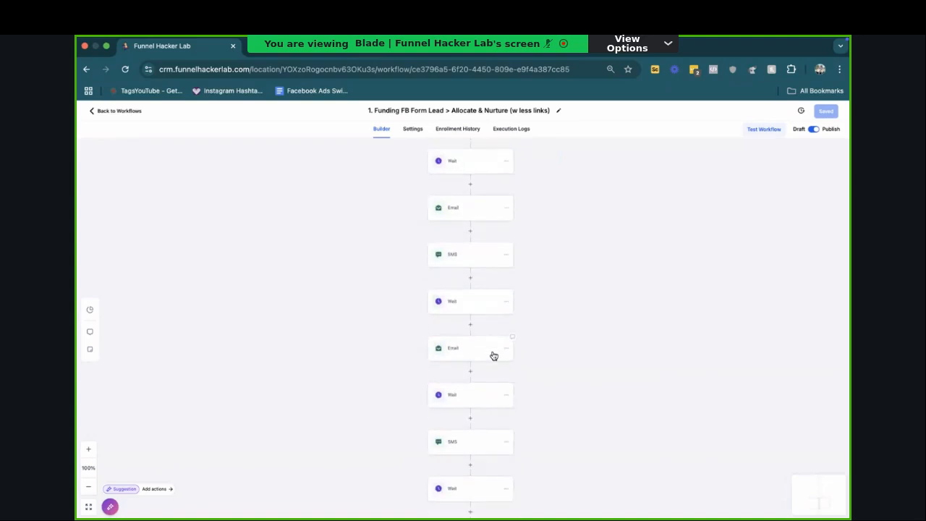
Step: Open the "1. New FB Form Lead > Allocate & Nurture (w links)" workflow and examine its chain of actions
click(129, 113)
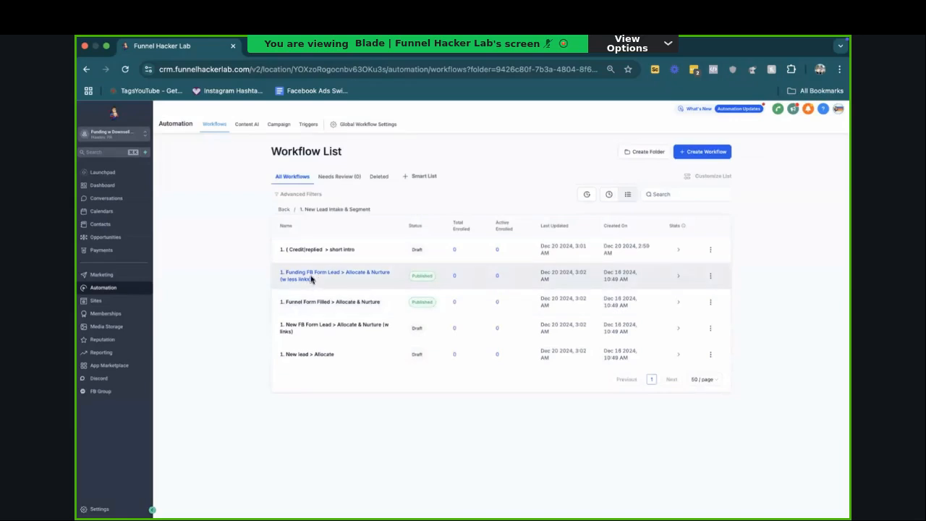
click(315, 328)
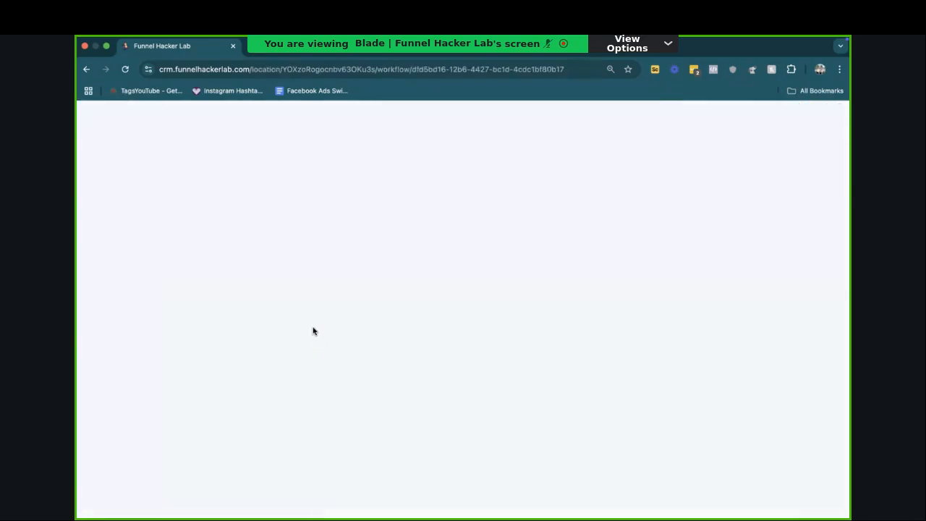
scroll(445, 255, down, 15)
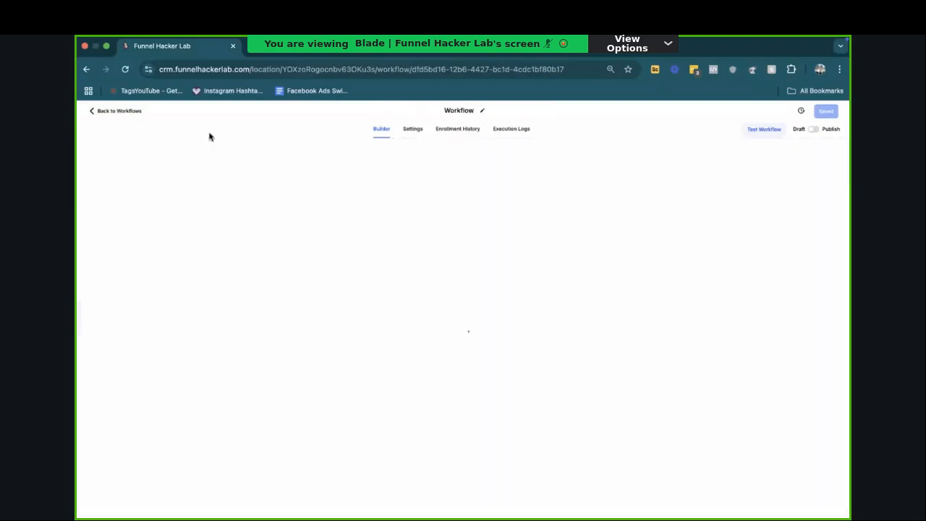
Step: Return to the workflow list, review the workflows in the "2. Credit Lead -> Sale" folder, and go back to the top-level list
click(116, 111)
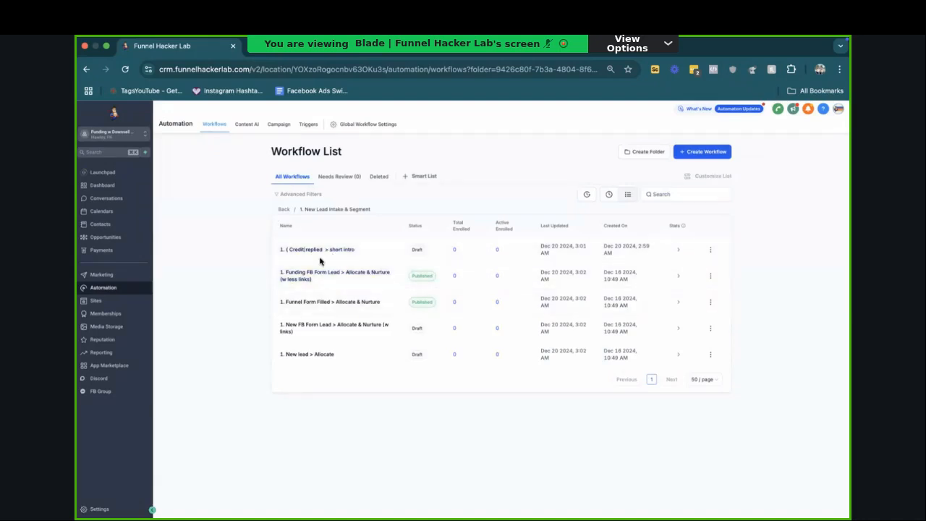
click(285, 211)
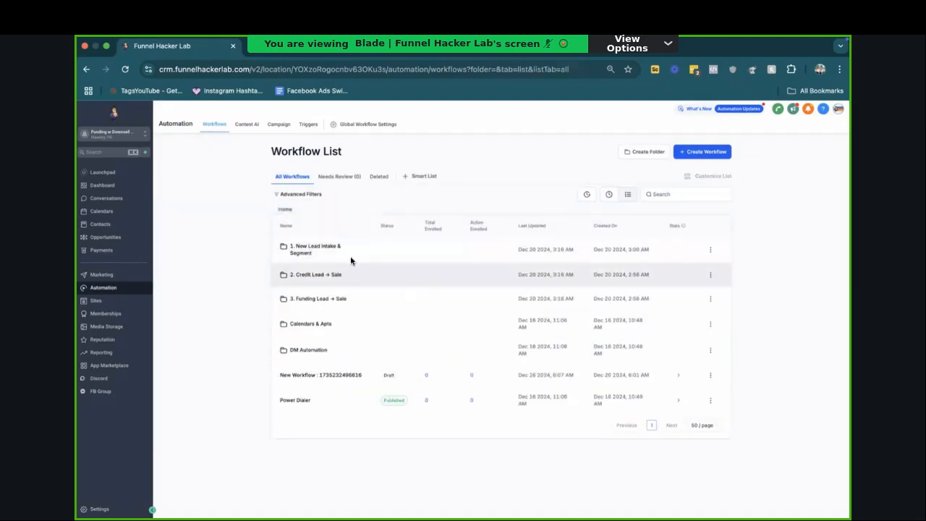
click(323, 275)
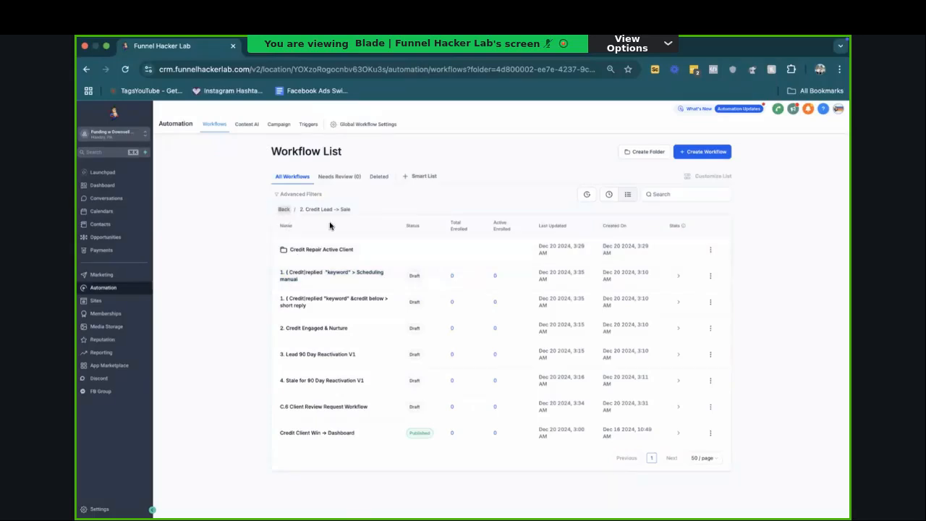
click(283, 210)
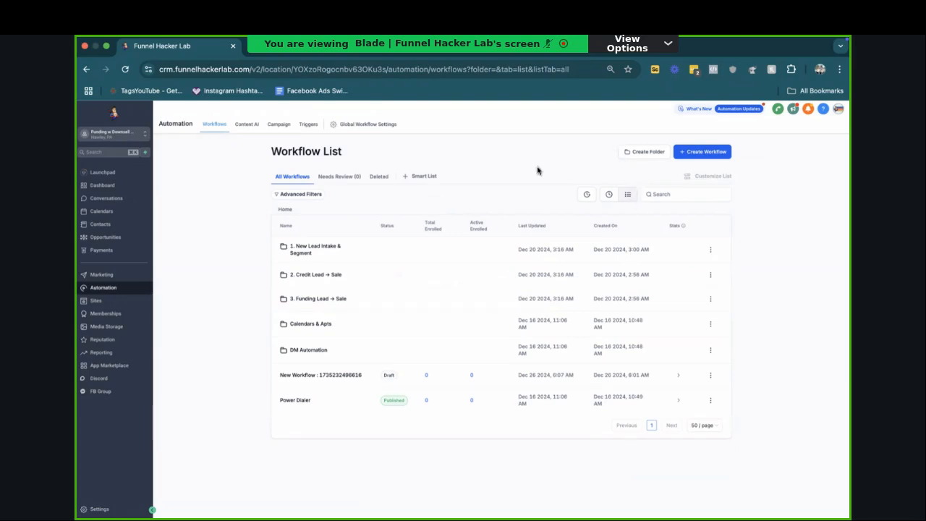
Step: Browse the recipe templates available for a new workflow and return to the workflow list
mouse_move(721, 159)
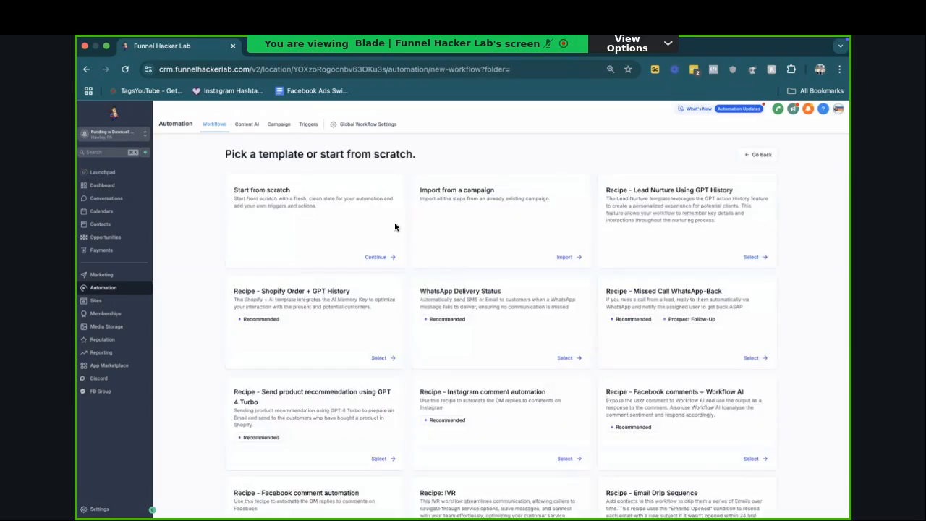
scroll(348, 281, down, 2)
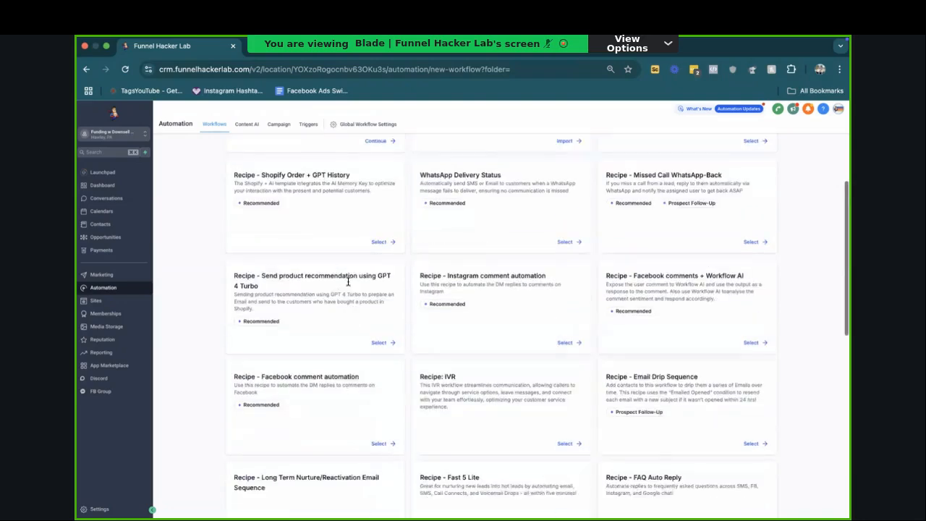
scroll(325, 303, down, 3)
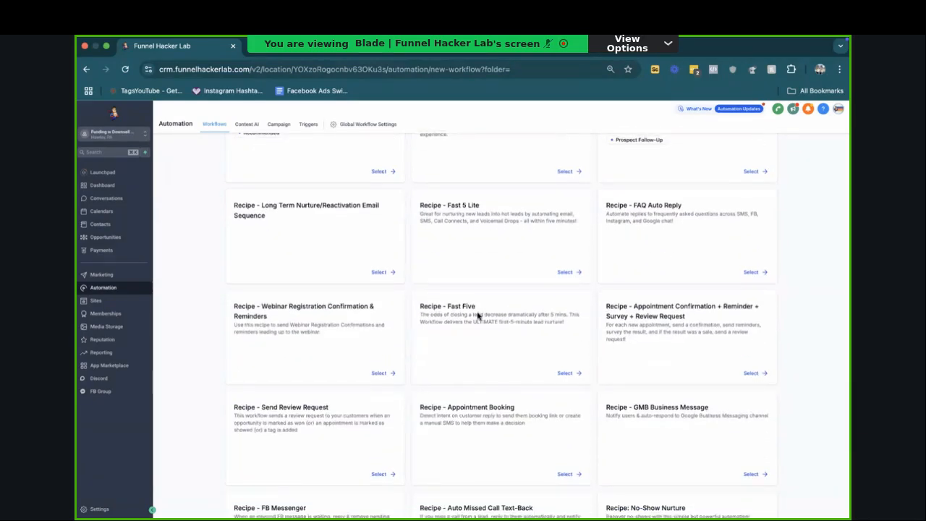
scroll(460, 307, down, 3)
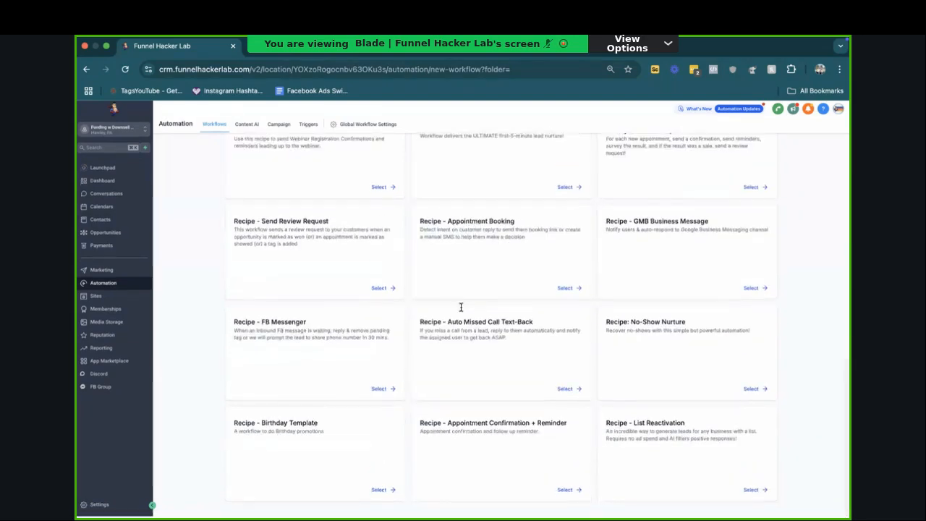
scroll(460, 307, up, 8)
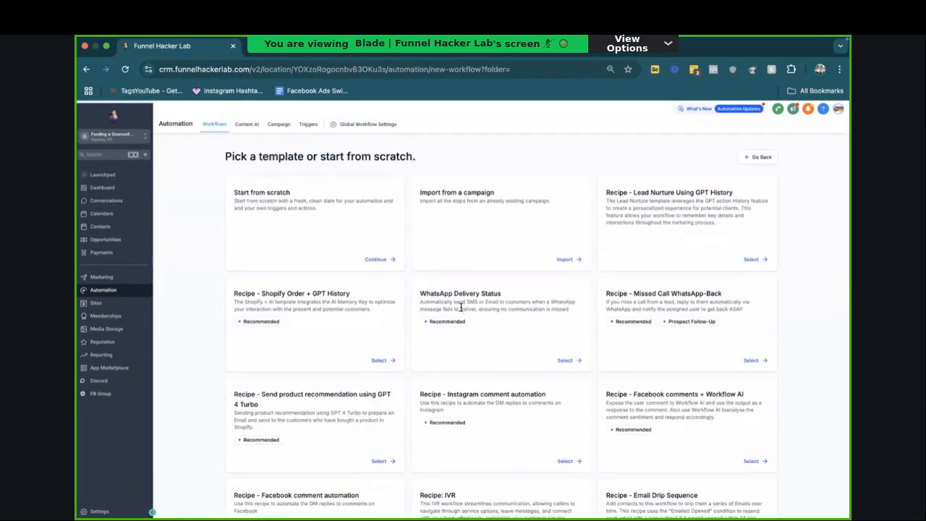
click(754, 156)
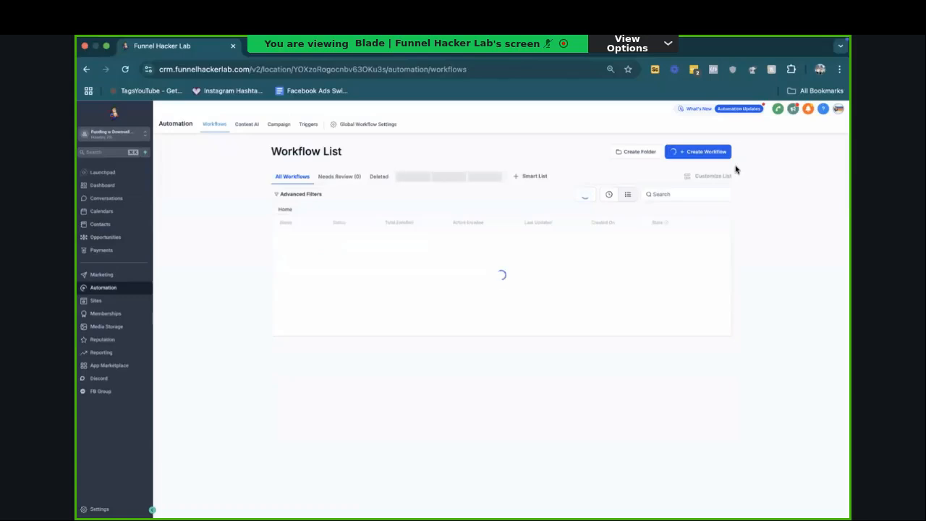
Step: Create a new workflow from scratch and name it "Black Friday"
click(700, 153)
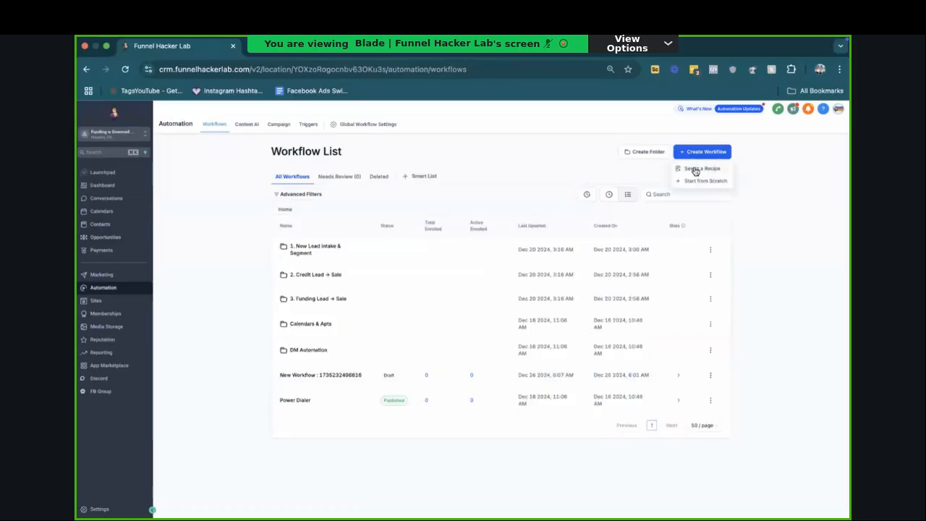
click(698, 185)
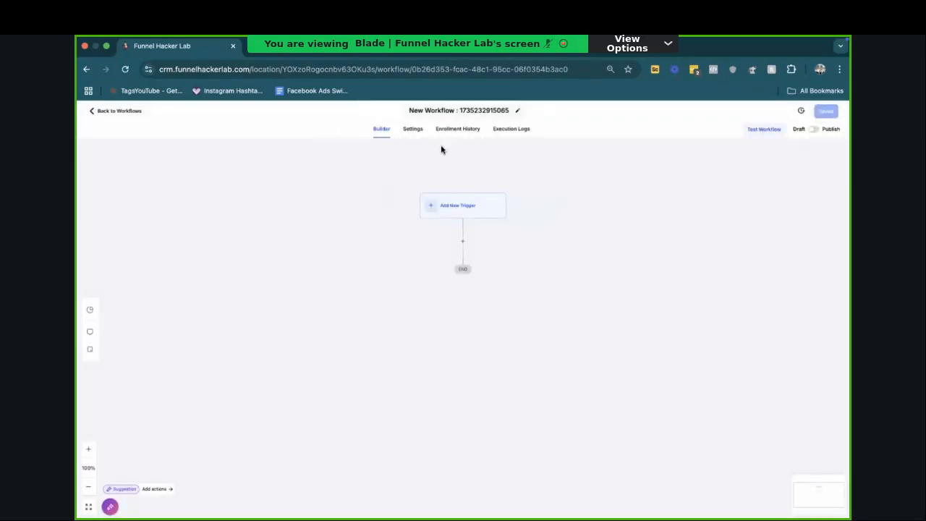
click(455, 109)
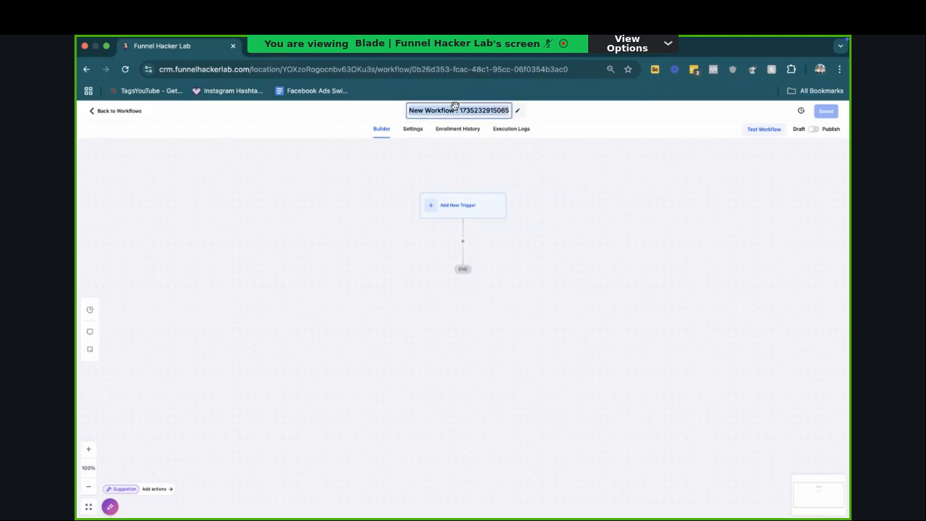
text(Black Friday)
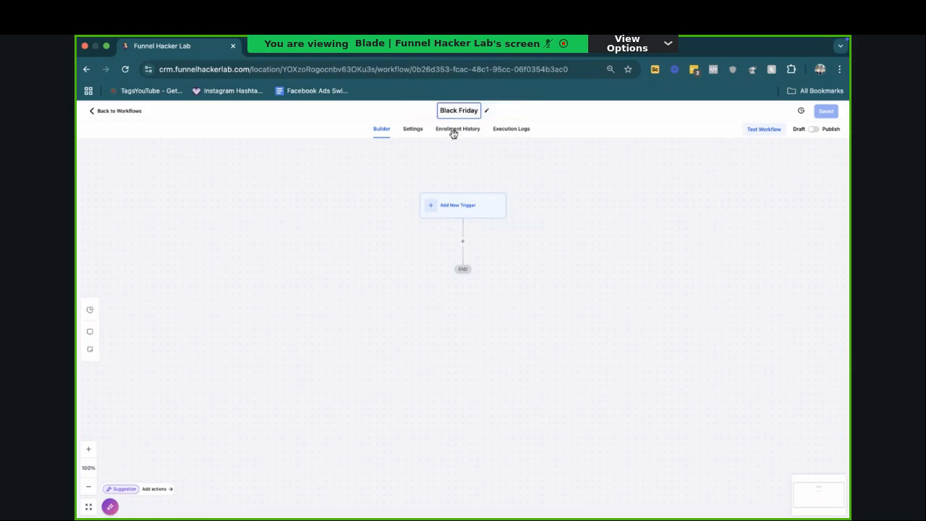
click(447, 203)
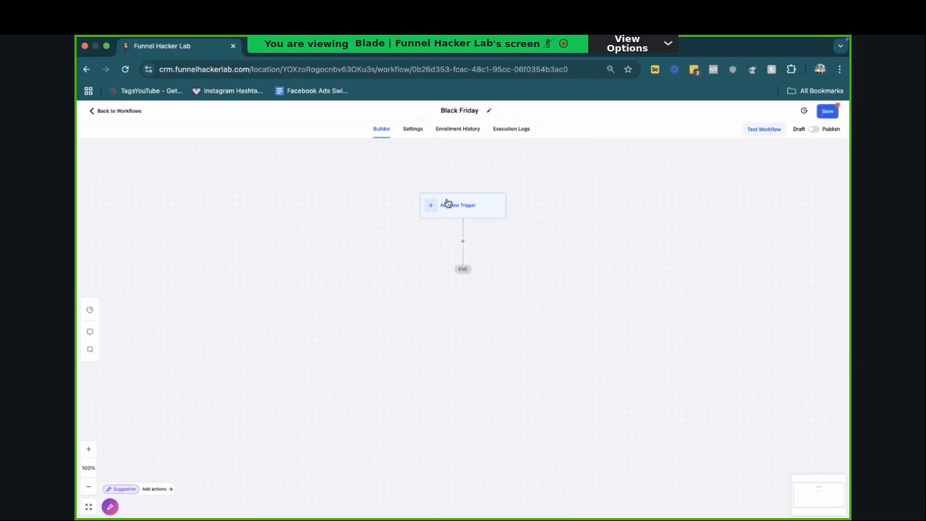
Step: Extend the workflow name to "Black Friday 50% CRO services" and save the workflow
click(473, 112)
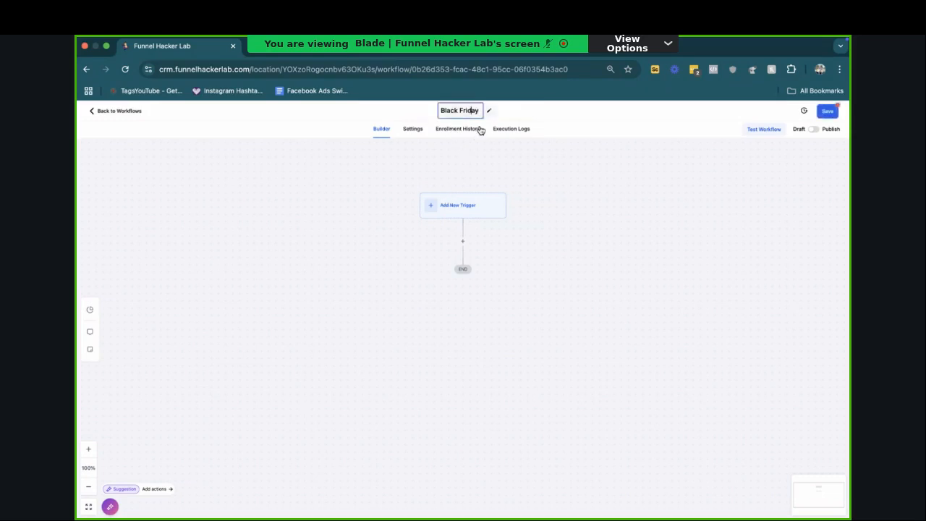
click(482, 112)
text(50% CRO ser)
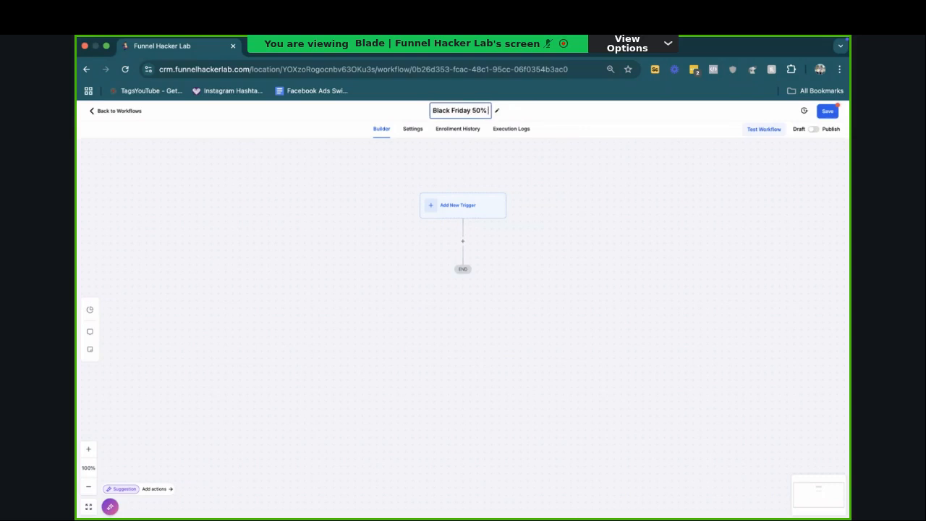
text(vices)
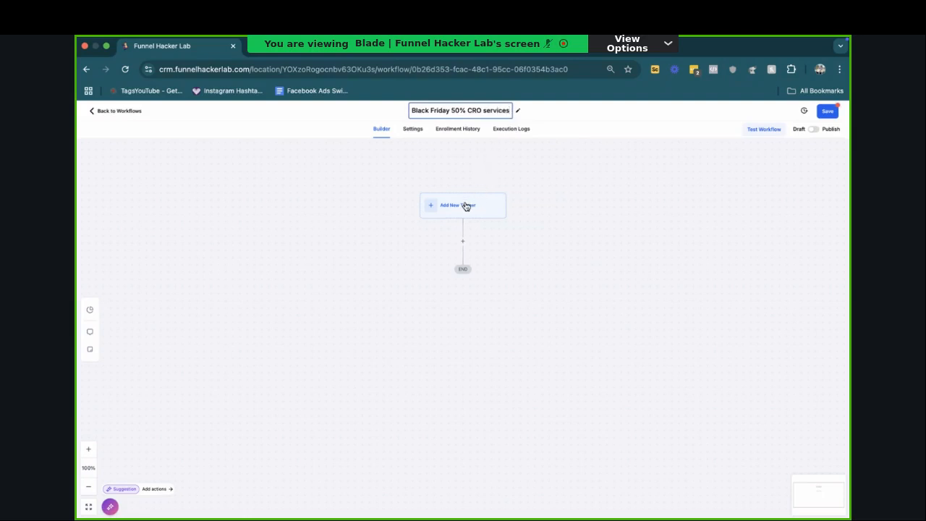
click(610, 224)
click(826, 112)
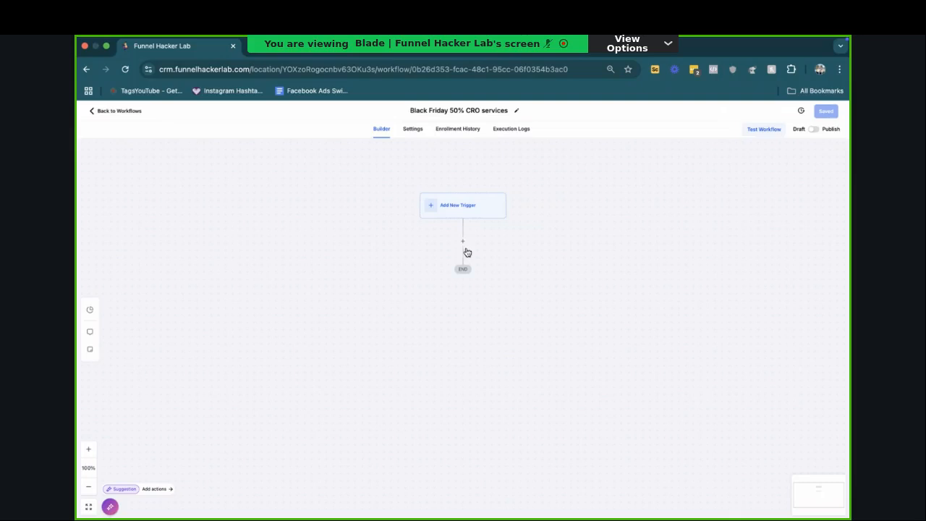
Step: Try to add a Voicemail action, browse the Downloads and Desktop folders for a file to upload, and discard the action
click(463, 241)
text(voice)
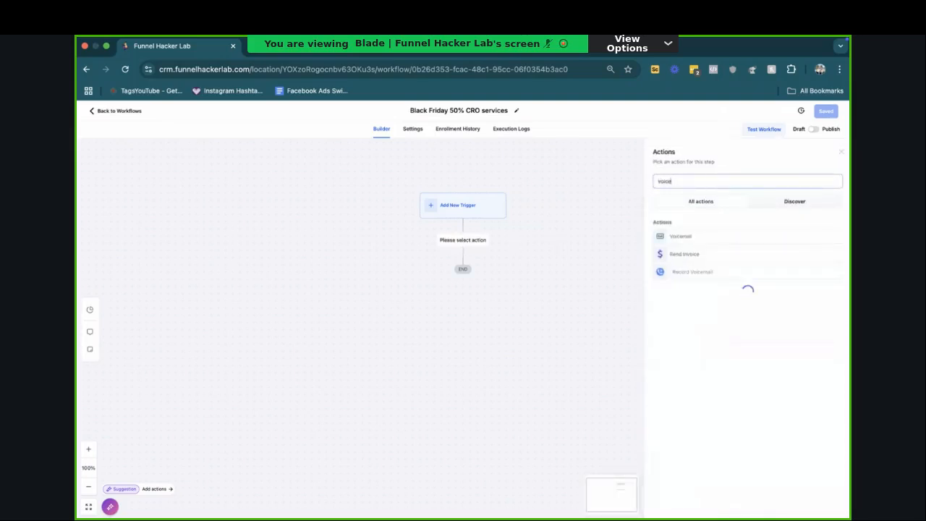
click(662, 237)
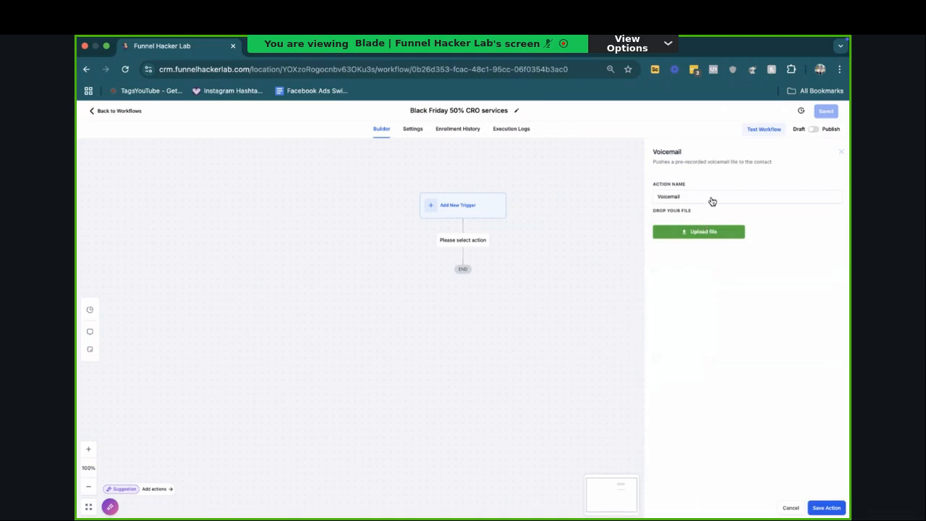
click(698, 242)
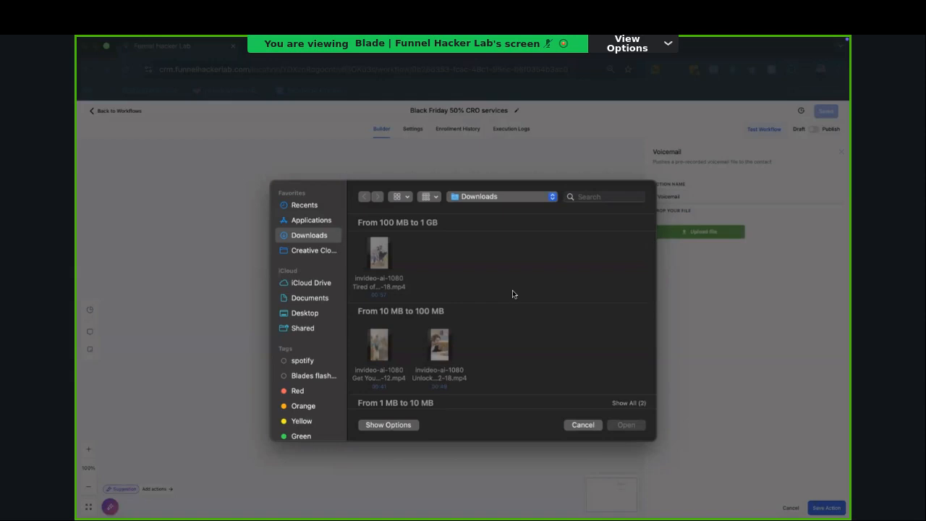
scroll(513, 293, down, 10)
scroll(512, 294, down, 3)
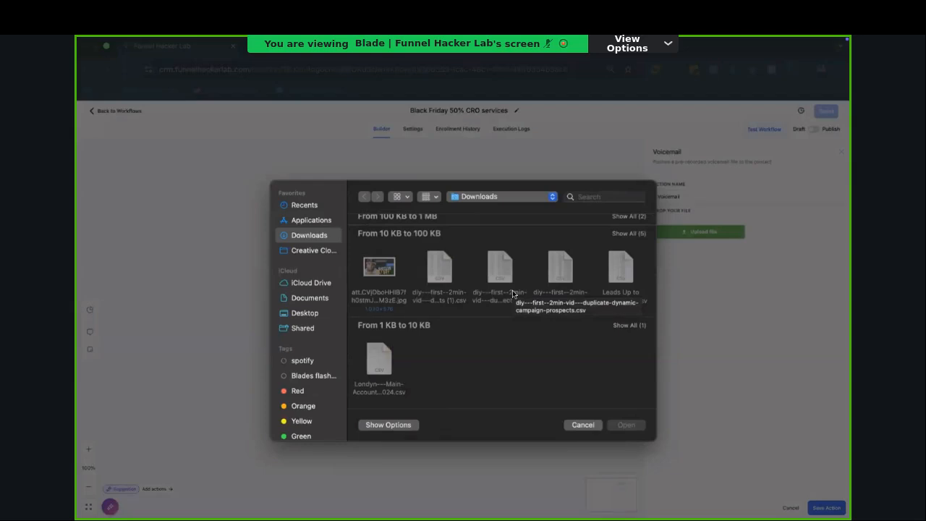
scroll(512, 293, up, 1)
click(300, 314)
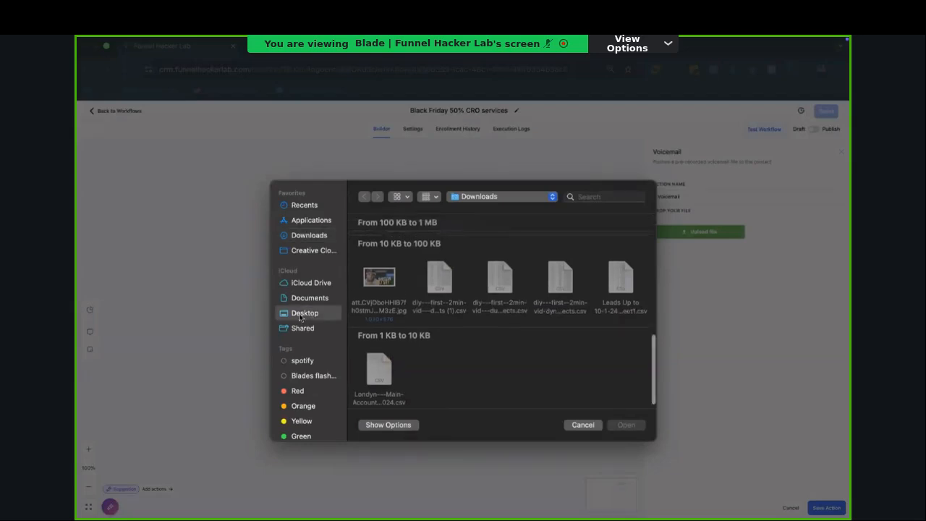
scroll(432, 321, down, 5)
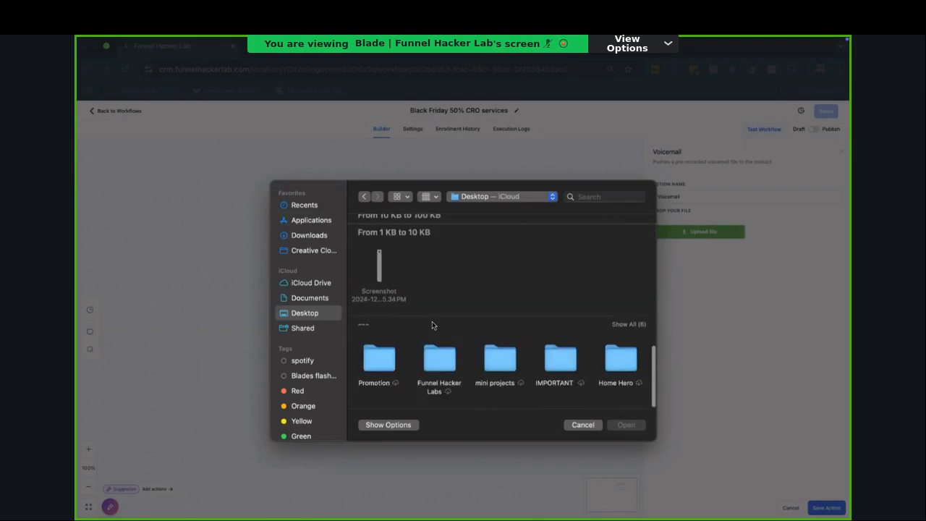
click(583, 425)
click(790, 507)
Step: Search the workflow actions for "email" and select the Send Email action for the empty step
click(466, 241)
text(email)
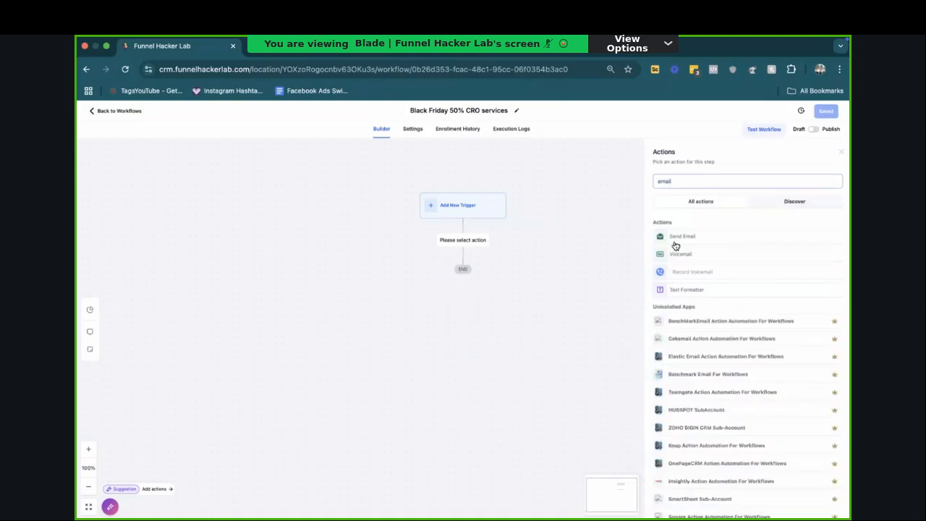
click(676, 244)
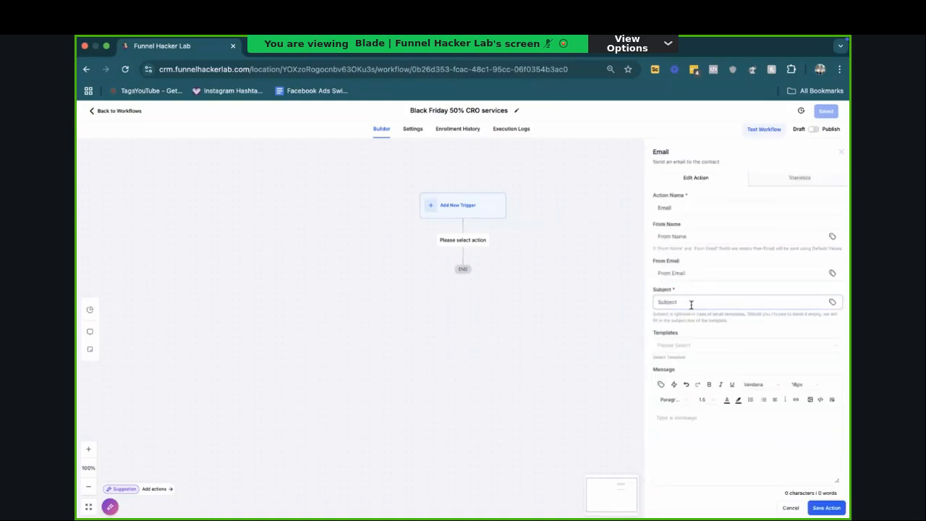
Step: Set the email subject to "hey {{contact.first_name}} quick question", using the contact's first name custom value
click(691, 305)
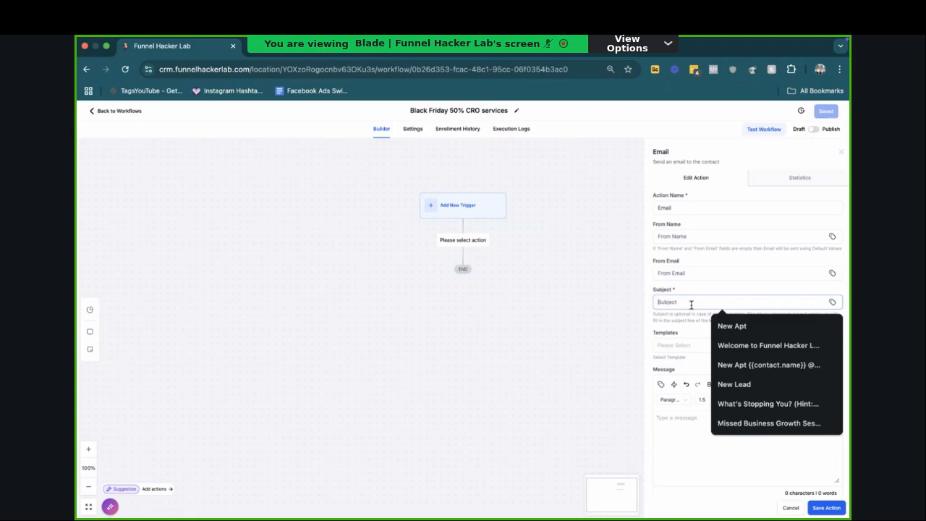
text(quick question)
key(super+a)
text(hey)
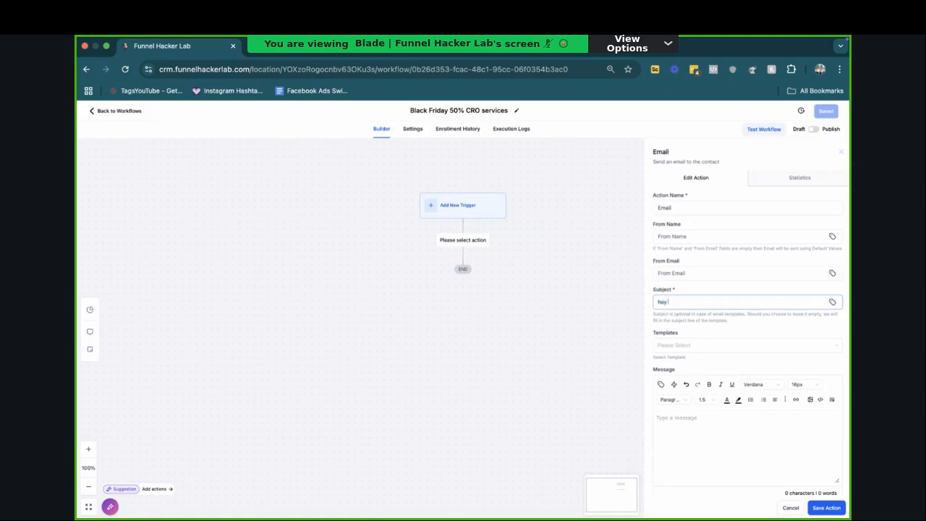
click(834, 303)
click(760, 162)
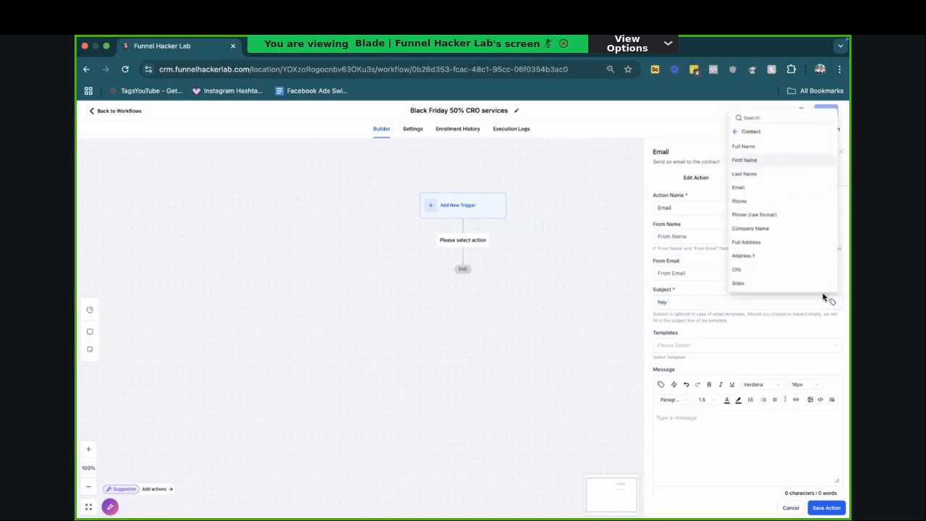
click(752, 161)
text(q)
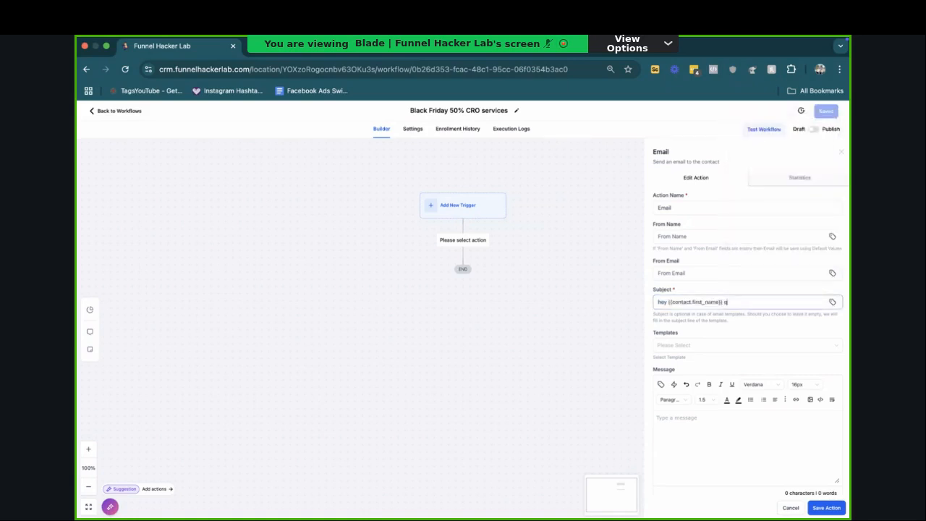
text(uick question)
click(674, 425)
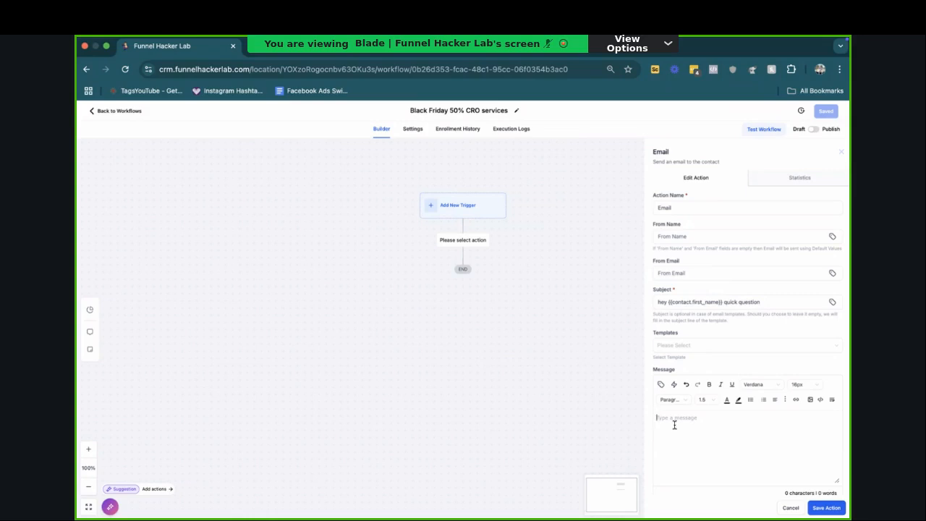
Step: Capitalize the first word of the email subject to "Hey"
triple_click(675, 305)
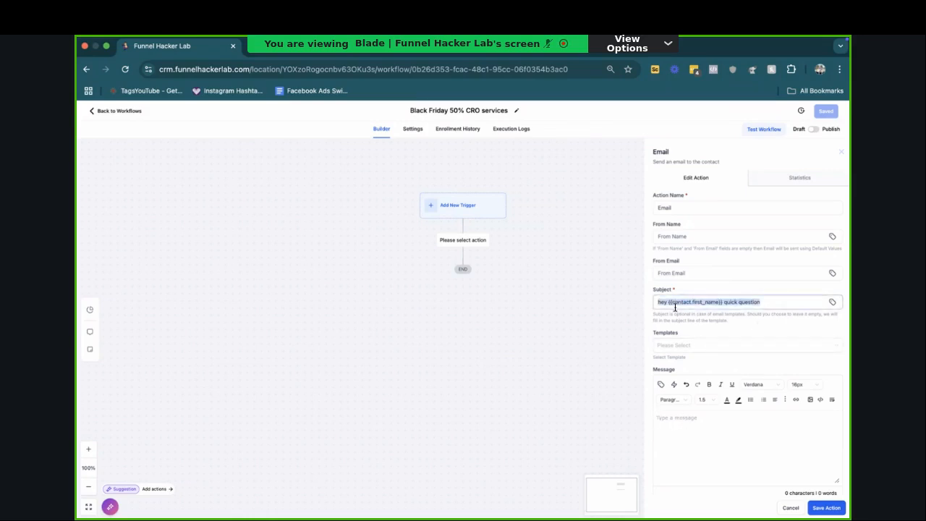
click(672, 305)
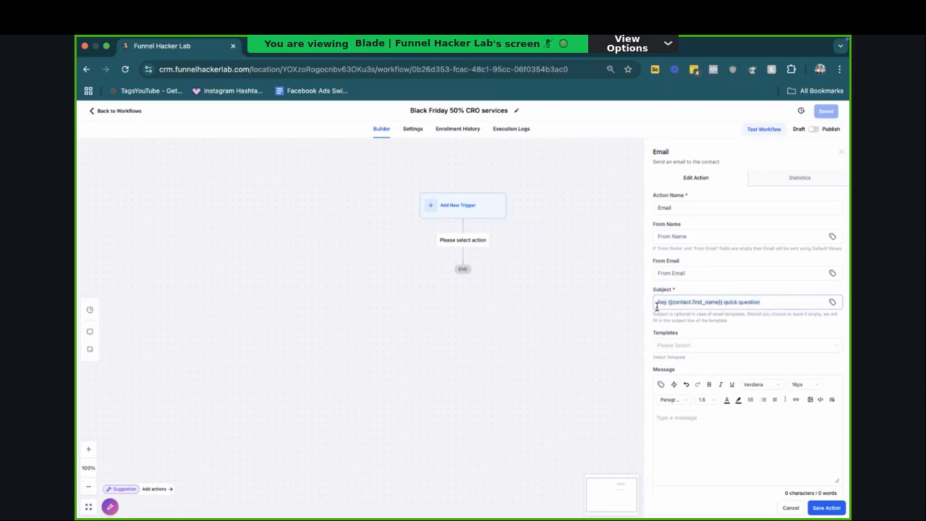
click(662, 304)
key(BackSpace)
text(H)
Step: Try a capital Q and closing punctuation on "quick question" in the subject, and restore the lowercase, unpunctuated wording
double_click(734, 307)
click(770, 303)
text(.)
click(744, 304)
key(BackSpace)
text(Q)
key(BackSpace)
text(?)
click(744, 304)
text(q)
key(Delete)
click(737, 366)
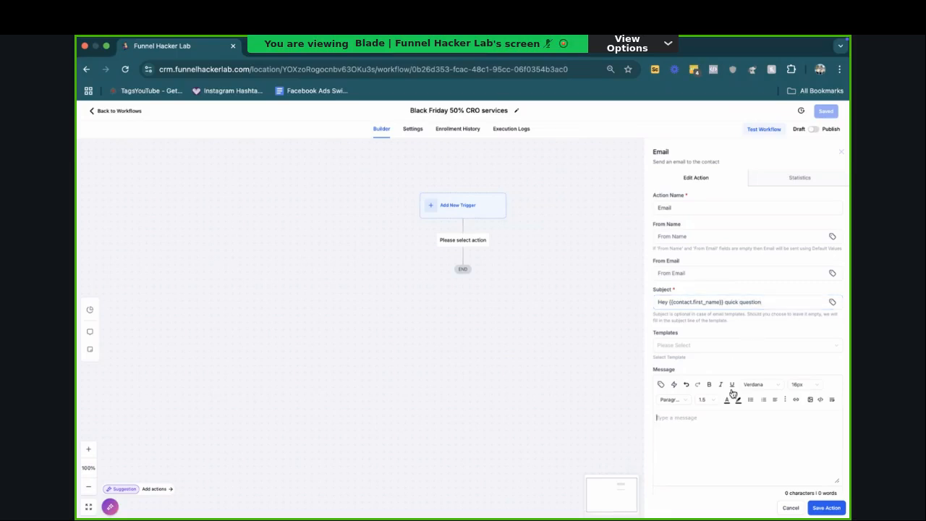
Step: Start the email message with "Hey {{contact.first_name}} hope your doing great," using the contact's first name custom value
click(711, 425)
click(661, 385)
click(641, 244)
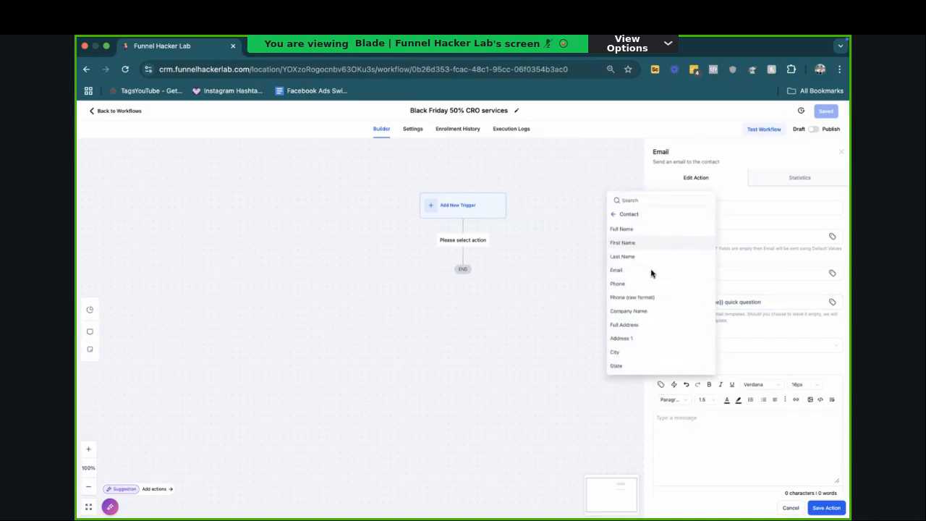
click(637, 241)
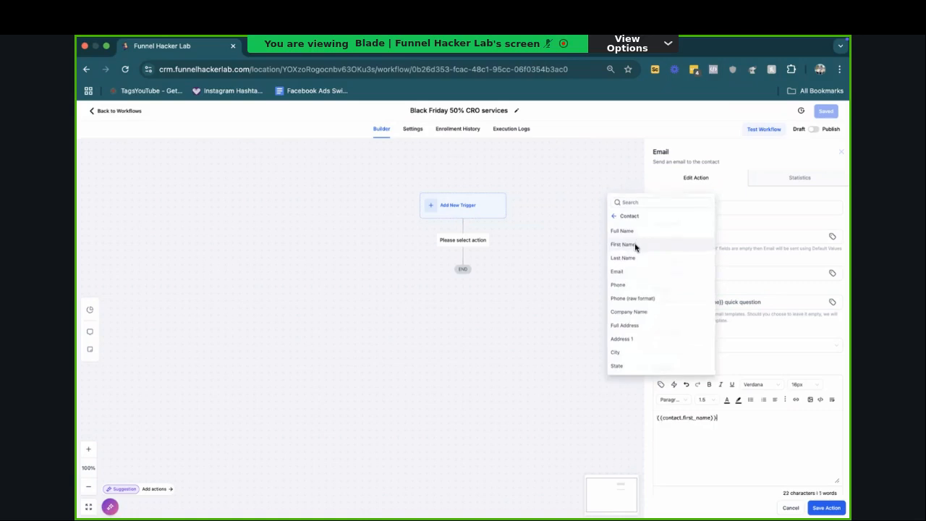
text(Hey {{contact.first_name}} h)
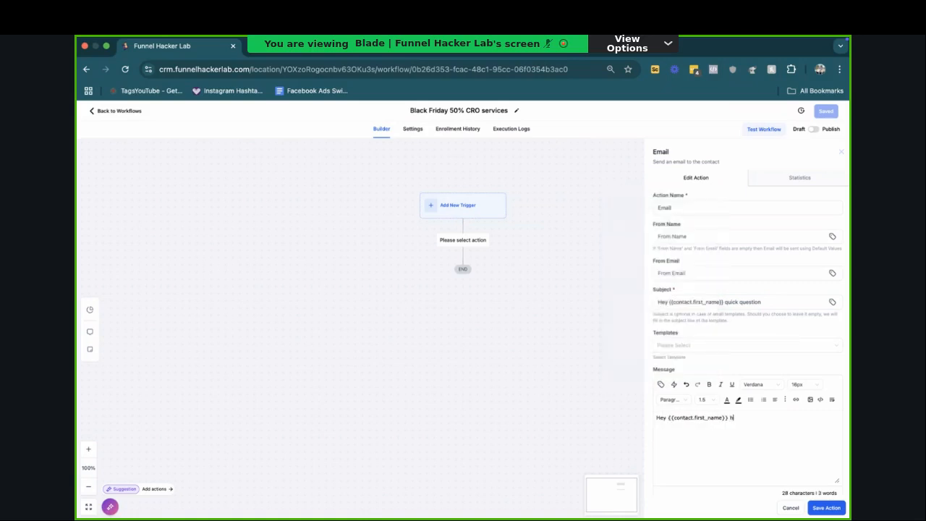
text(ope your doing great,)
key(Return)
triple_click(692, 422)
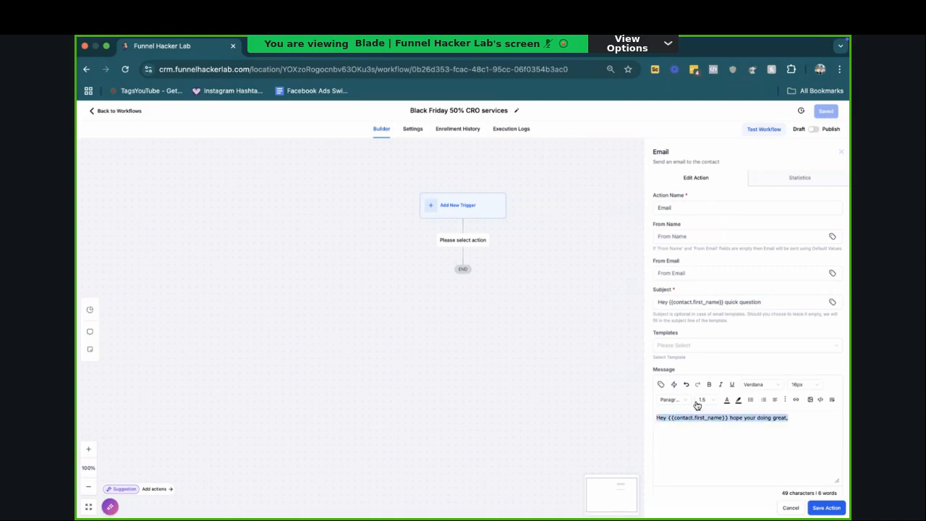
double_click(702, 309)
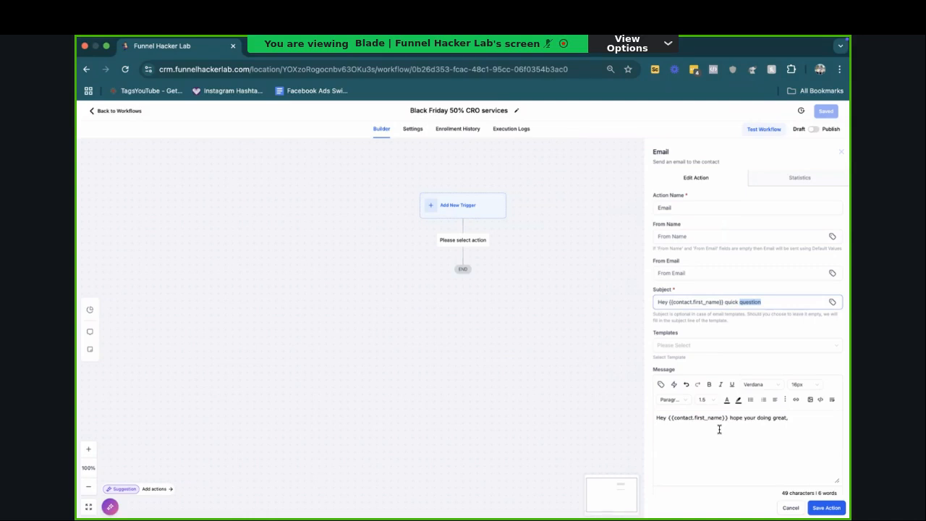
click(811, 420)
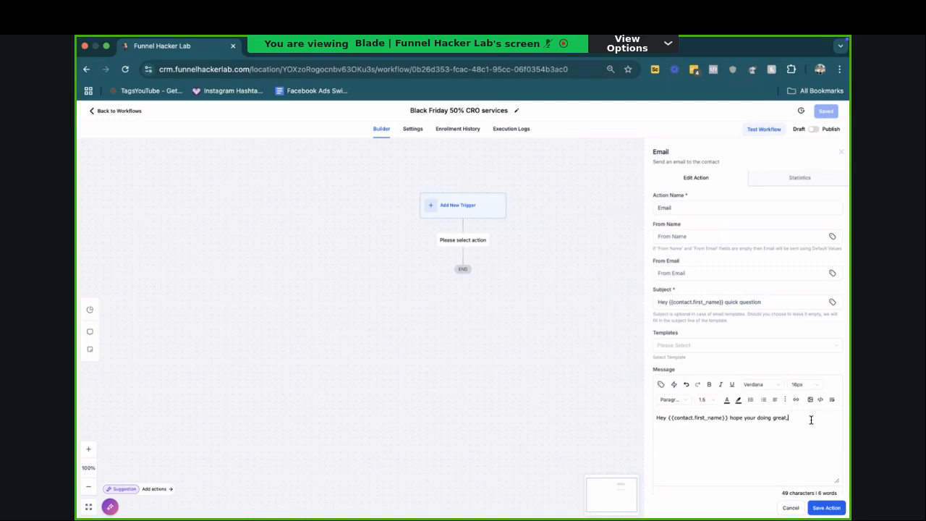
triple_click(811, 420)
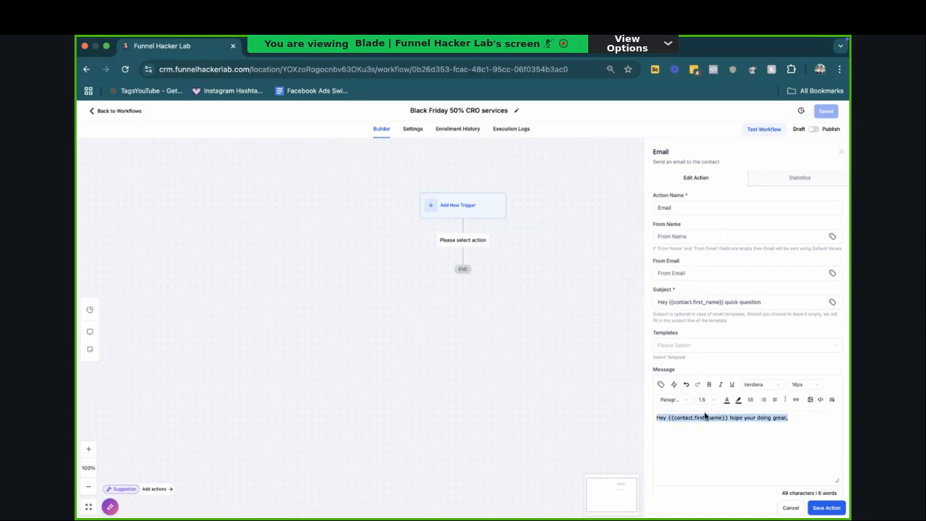
Step: Add the placeholder line "this is my offer" below the greeting, and remove the drafted "hope all is wewll." line above it
click(778, 419)
key(Return)
text(hope all is wewll.)
key(shift+Return)
text(this is my offer)
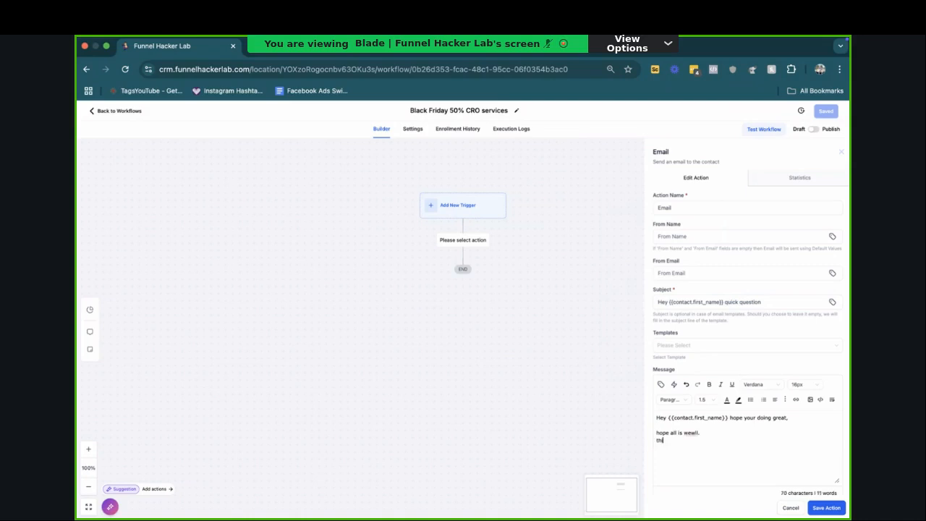
triple_click(708, 437)
key(BackSpace)
key(BackSpace)
Step: Outline the rest of the message with the lines "3 step process", "why it works/proof" and "CTA" below the offer line
triple_click(717, 434)
key(Right)
key(Return)
key(Return)
text(why it wor)
key(BackSpace)
key(BackSpace)
key(BackSpace)
key(BackSpace)
key(BackSpace)
key(BackSpace)
key(BackSpace)
key(BackSpace)
key(BackSpace)
key(BackSpace)
text(3 step process)
key(Return)
text(why it works/proof)
key(Return)
text(CTA)
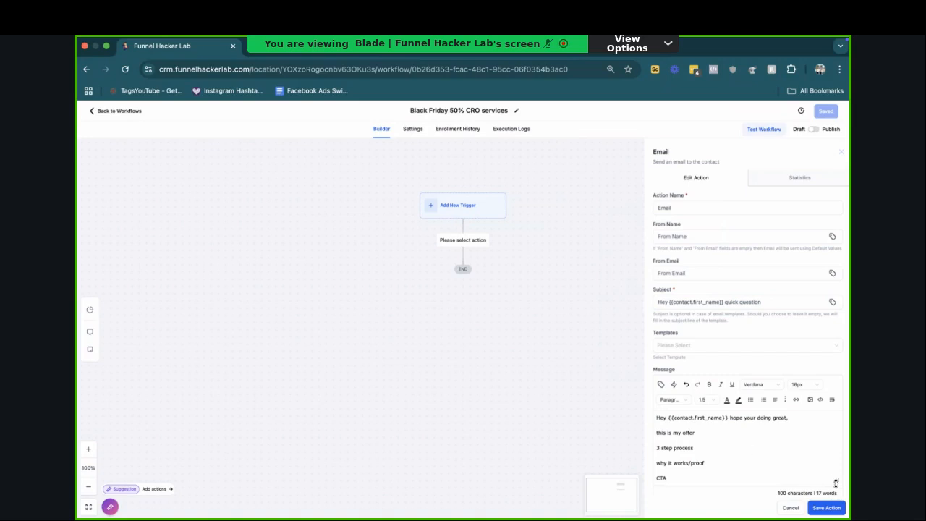
Step: Replace the offer line with "We just recently help", the client's first name, and "grow her credit repair business"
drag(837, 485, 832, 512)
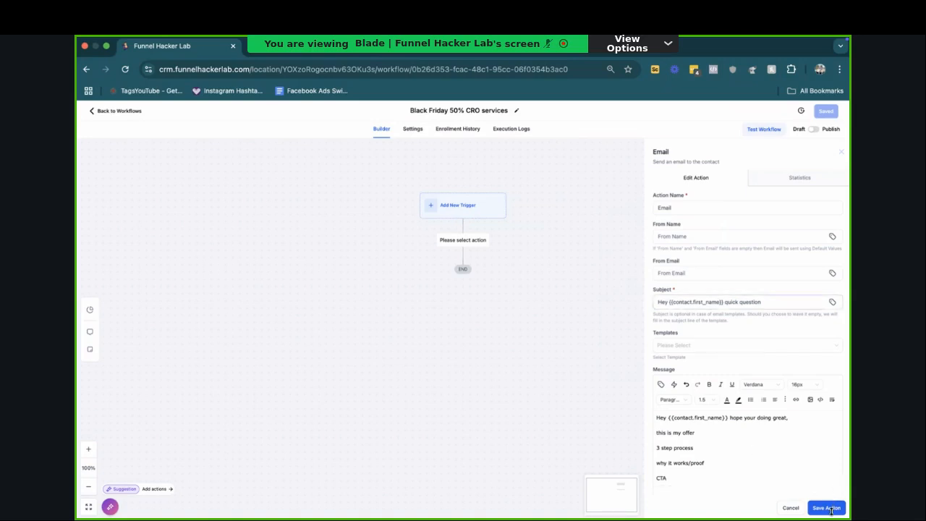
scroll(831, 512, down, 2)
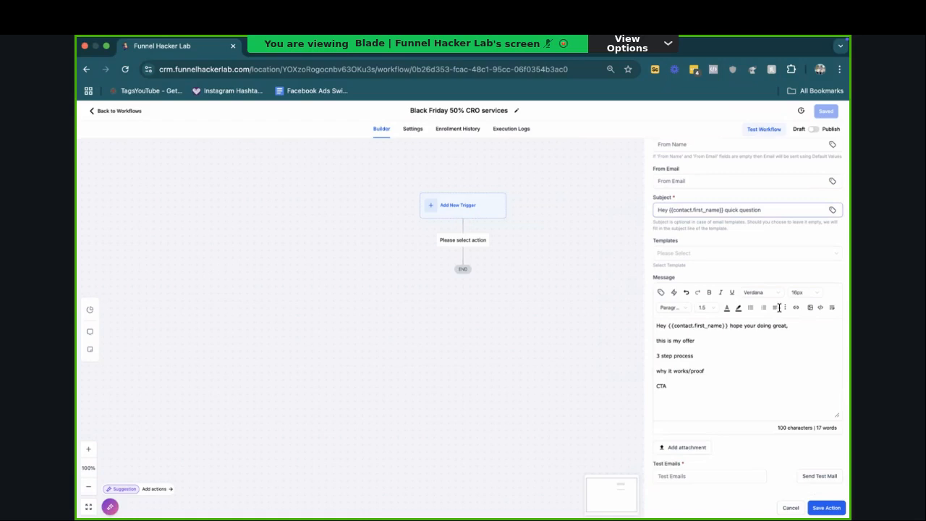
triple_click(669, 341)
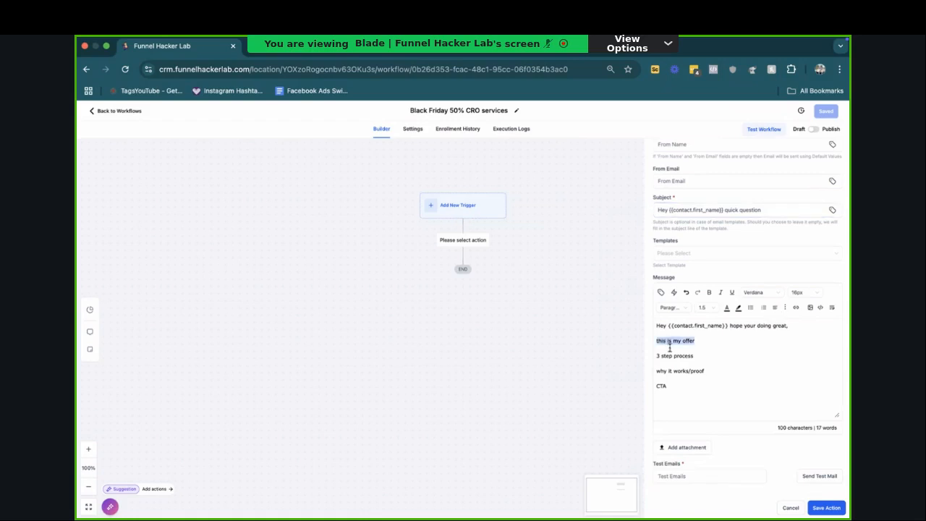
text(We just recently help Nancy g)
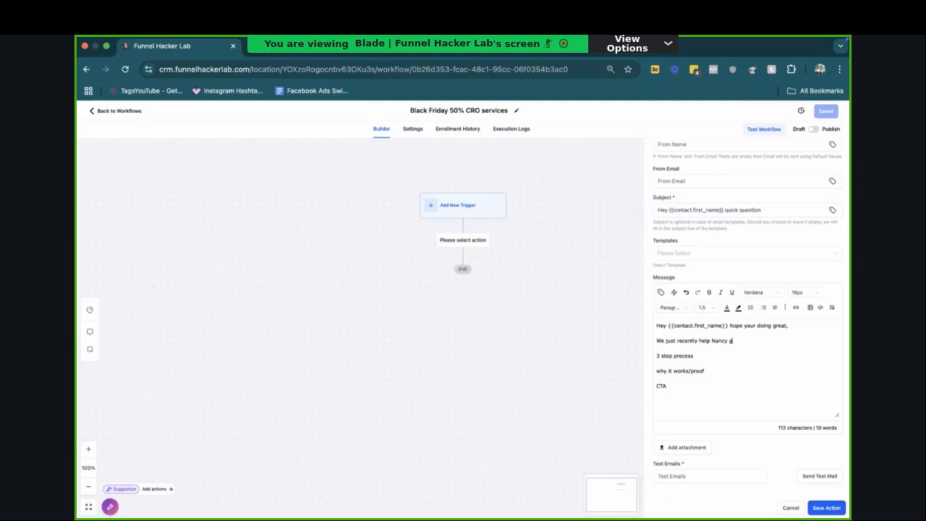
text(row her credit repair business i)
text(rom)
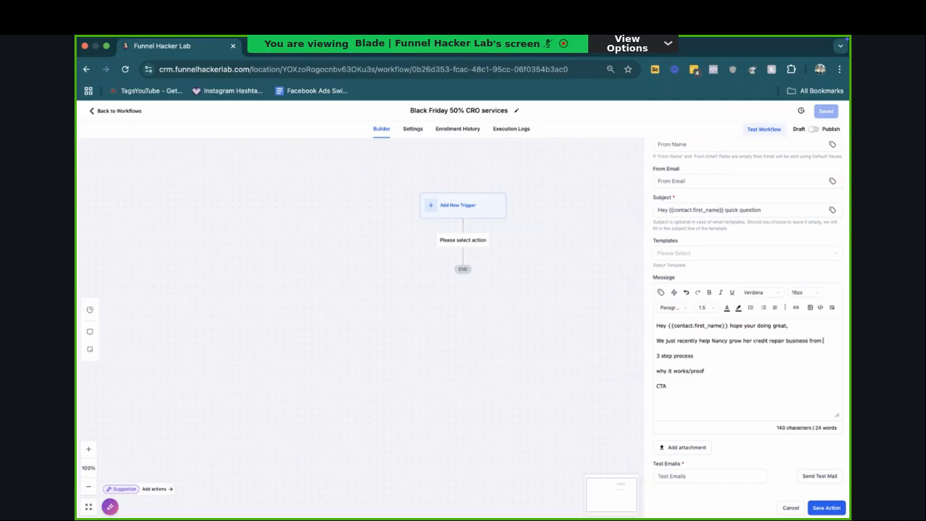
text( 5 figures months to 6 giu)
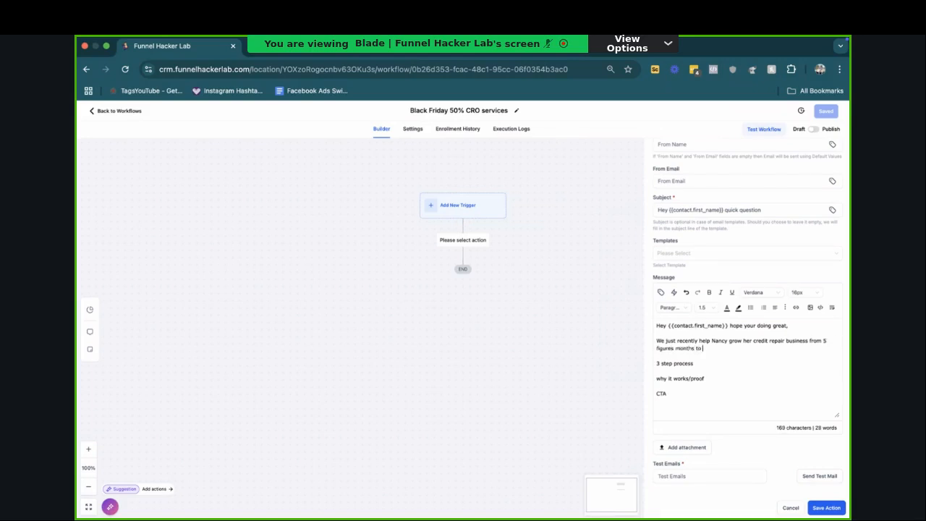
Step: Complete the client sentence with "from 5 figures months to 6 figures using faceboook ads and a simple webinar."
key(BackSpace)
key(BackSpace)
key(BackSpace)
text(figures asing faceboook ads and a simple )
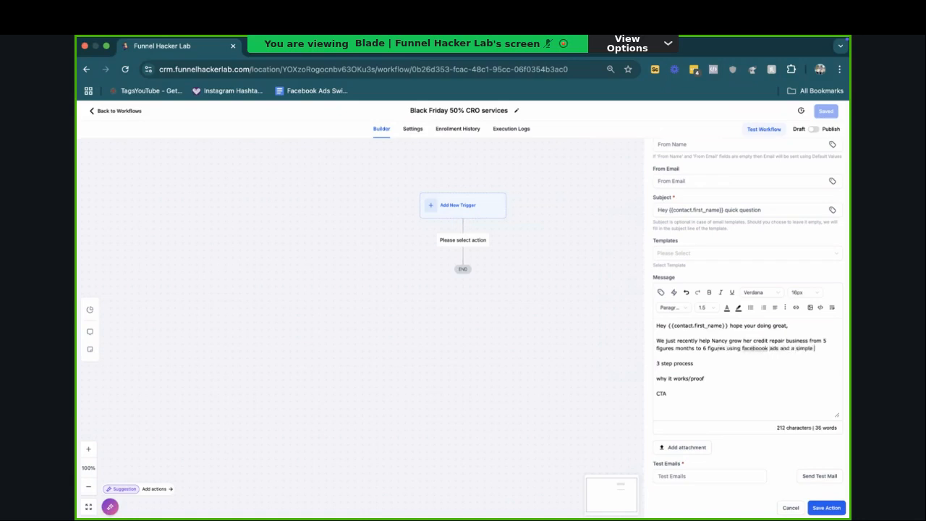
text(webinar.)
key(Return)
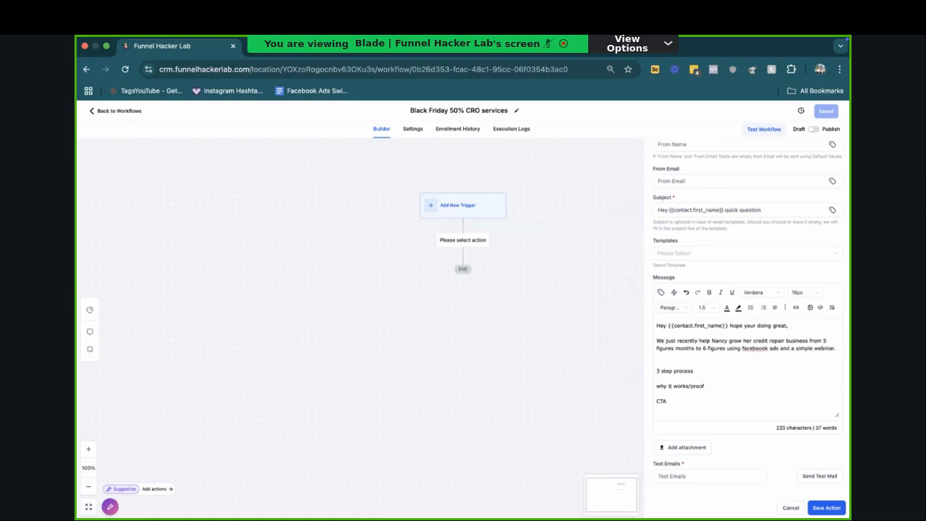
Step: Delete the "3 step process" and "why it works/proof" placeholder lines from the message
key(shift+Down)
key(BackSpace)
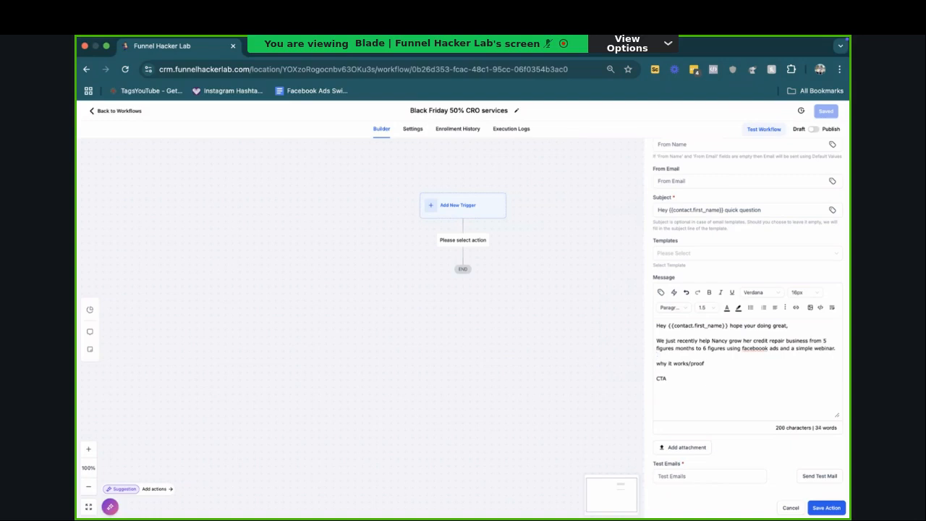
key(shift+Down)
key(shift+Down)
key(BackSpace)
key(Return)
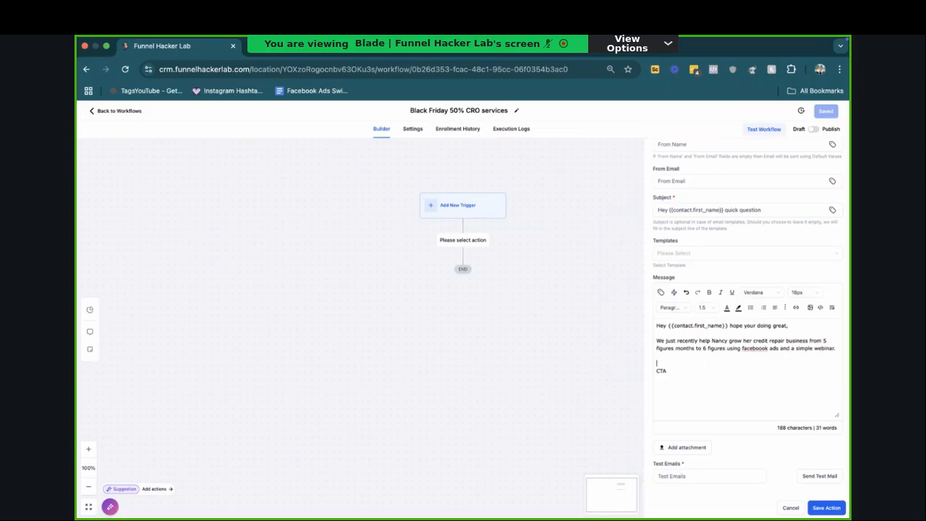
Step: Write the pitch line "I wouldnt be reaching out to you if i wasnt 100% confidenti i can make you more monehy"
text(If)
text(wouldnt be )
text(reaching out to you )
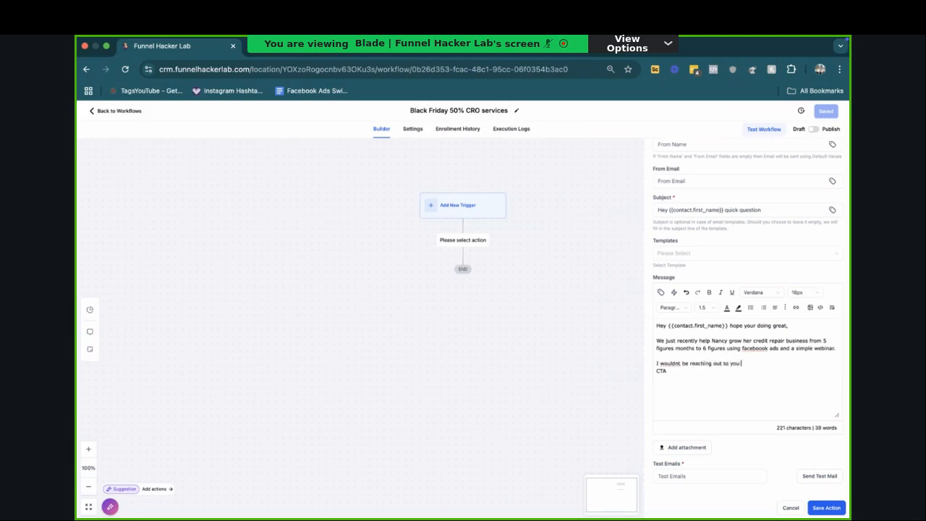
text(if iwasnt 100% confident I can make you more )
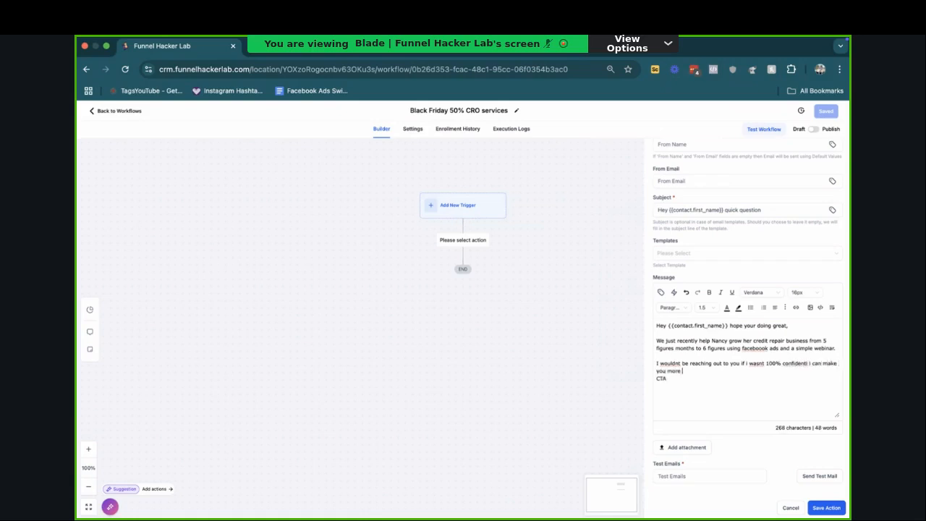
text(monehy ! ri)
text( not here to )
text(waste time. Lets scheudle a qu)
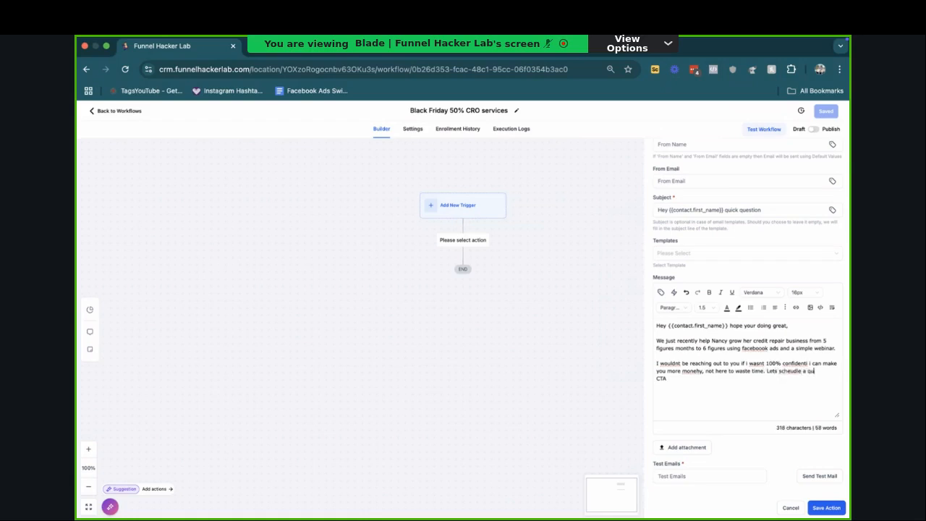
text(ick consult)
Step: Replace the CTA placeholder with a "LINK" line and close the message with "God bless" and the sender's full name
key(Return)
text(LINK)
key(Return)
text(Godb)
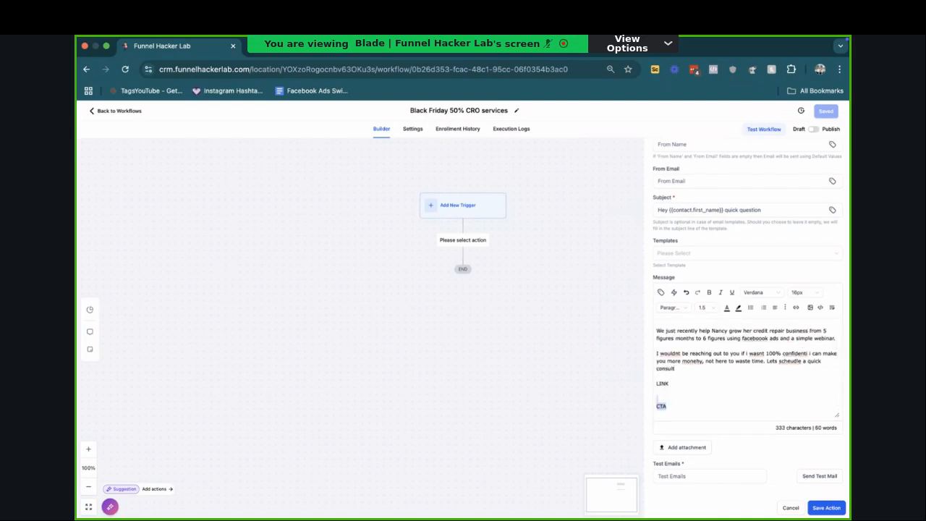
text( bless)
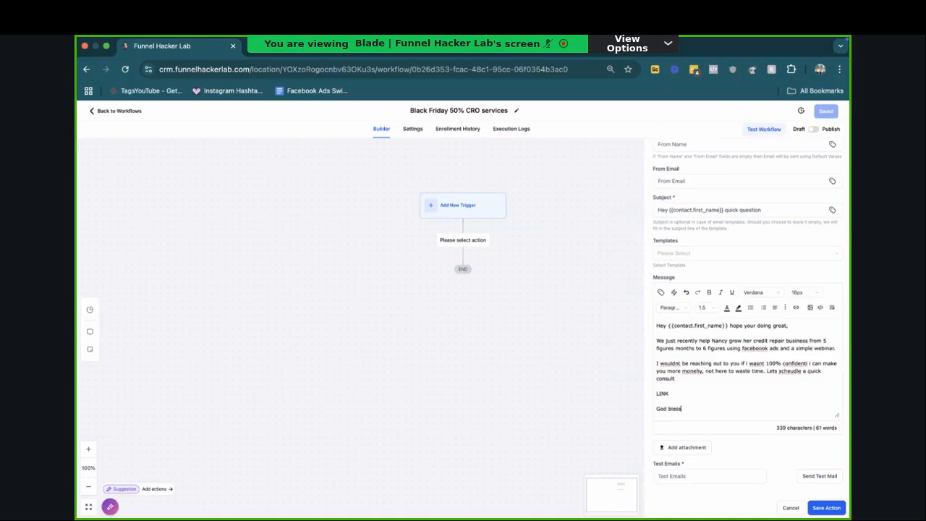
key(Return)
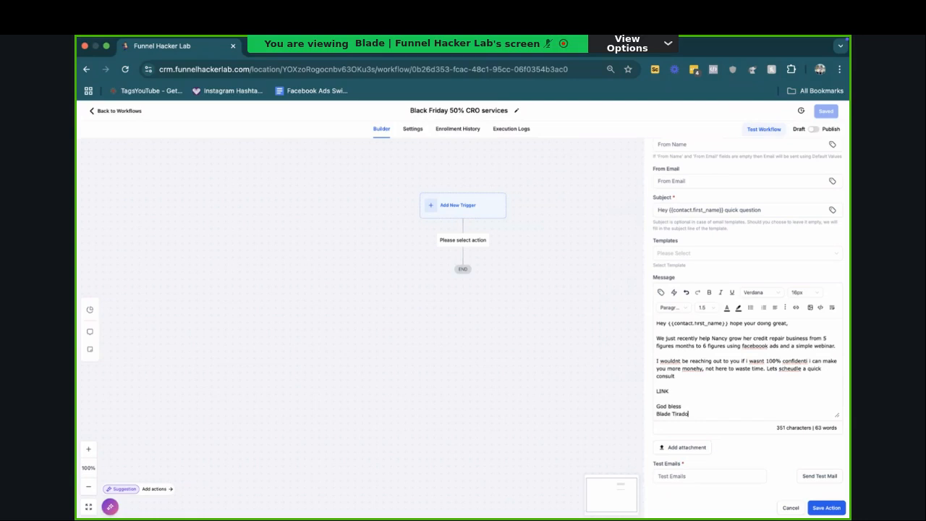
Step: Enlarge the message editor's height and correct "faceboook" to "facebook" in the client sentence
drag(837, 415, 837, 470)
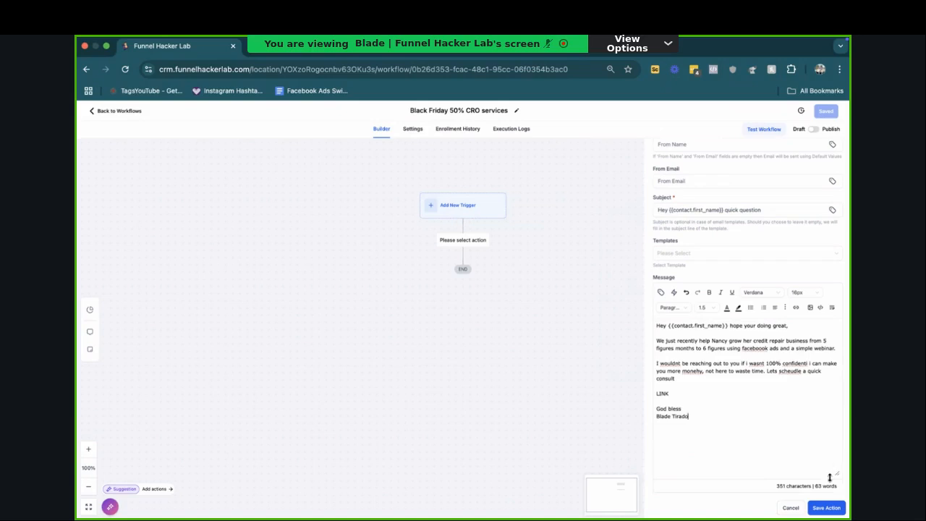
click(762, 350)
key(BackSpace)
triple_click(718, 210)
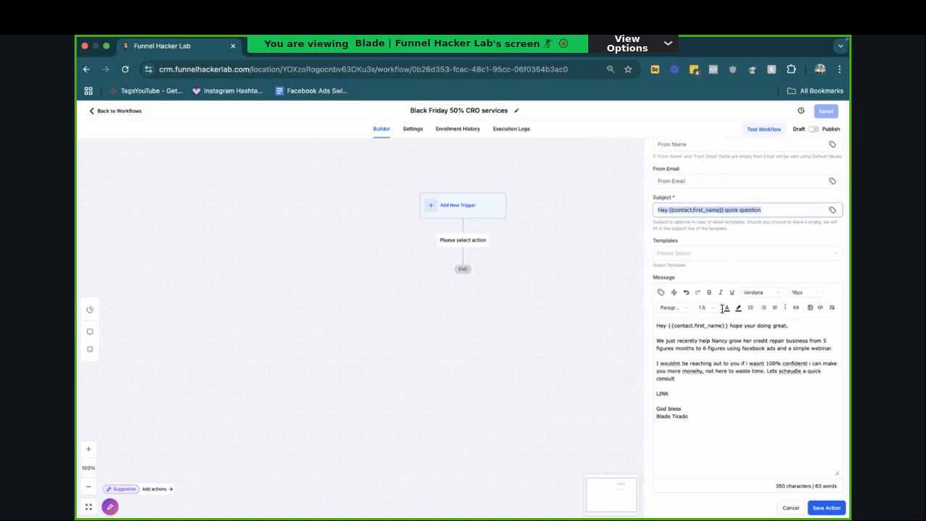
triple_click(760, 327)
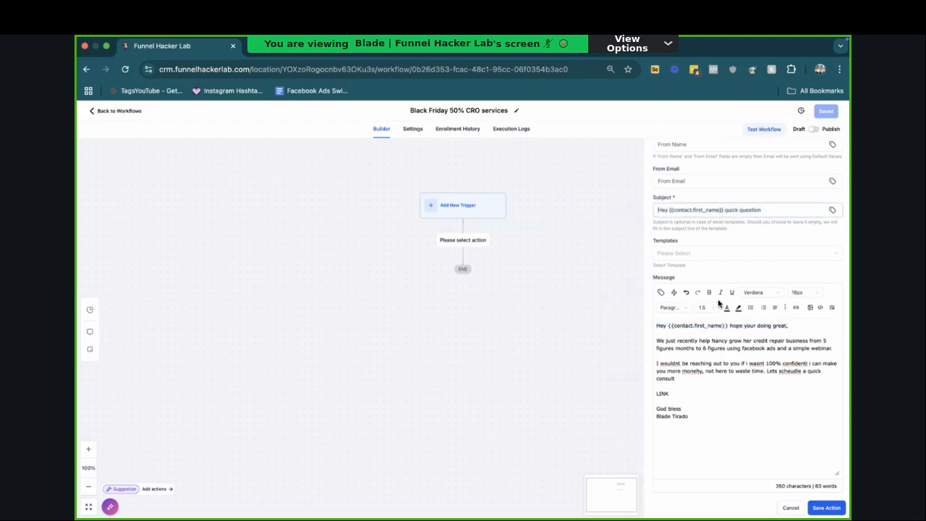
triple_click(717, 210)
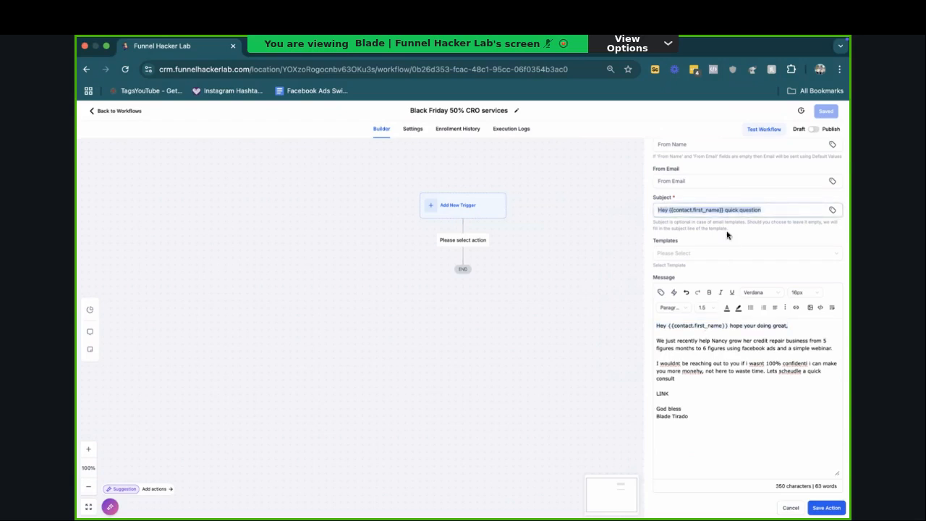
Step: Add the line "Sent from my iphone" below the sender's name, separated by a blank line
click(701, 415)
click(701, 424)
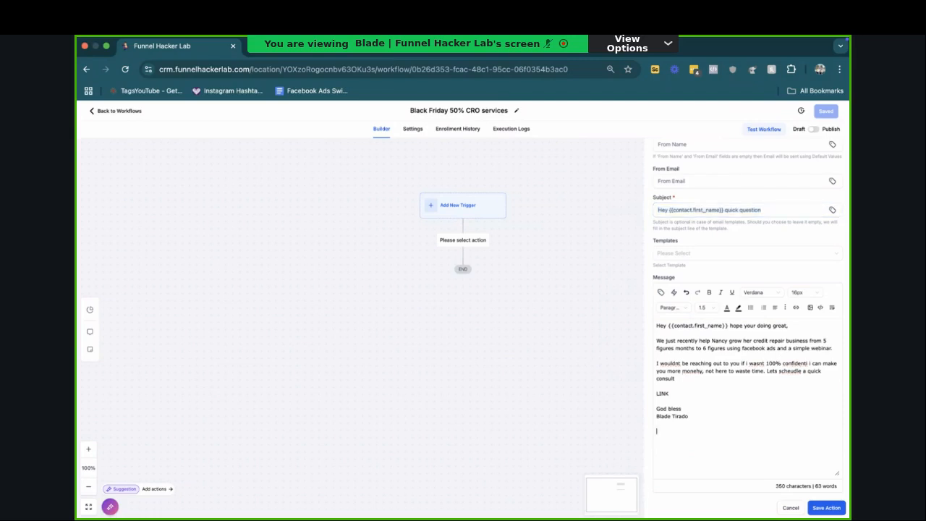
text(Sent from my d)
key(BackSpace)
key(BackSpace)
text(iphone)
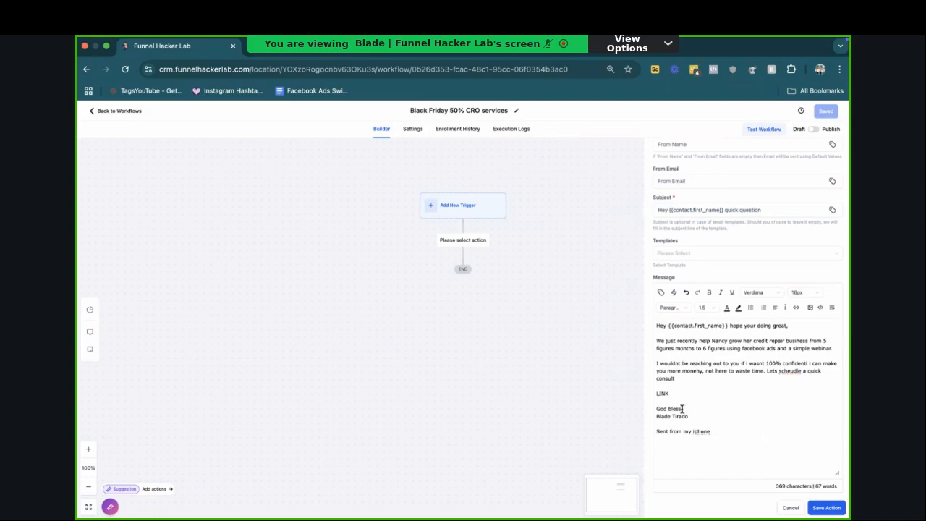
Step: Insert the "Calendar page" trigger link below the LINK line, leave a blank line before "God bless", and save the email action
click(674, 293)
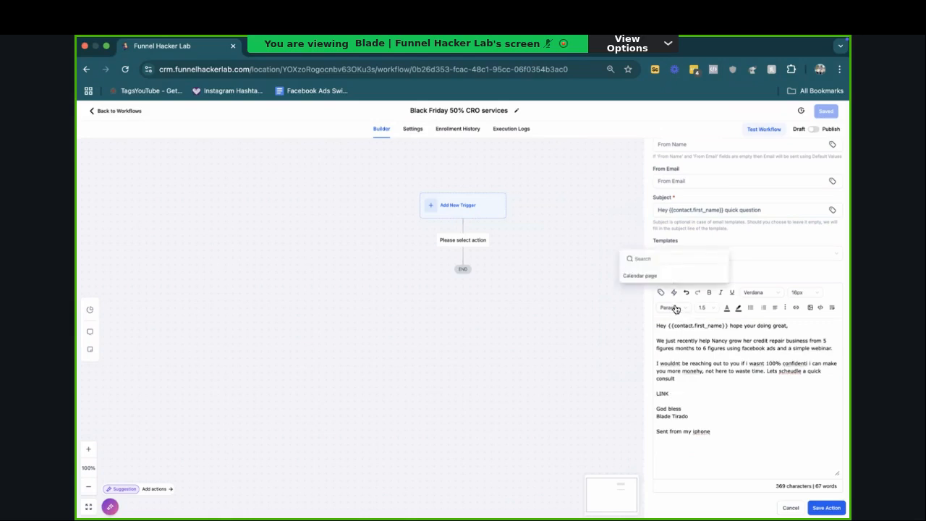
click(654, 275)
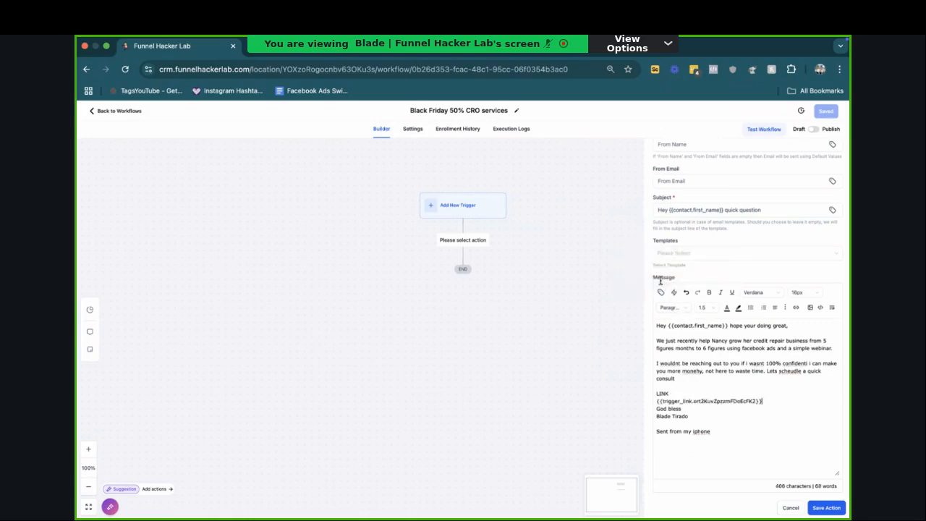
key(Return)
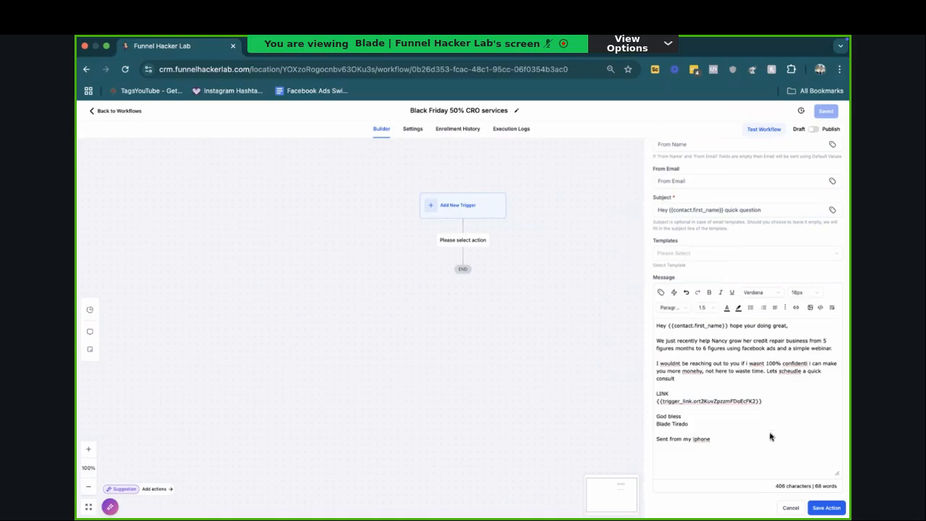
click(826, 507)
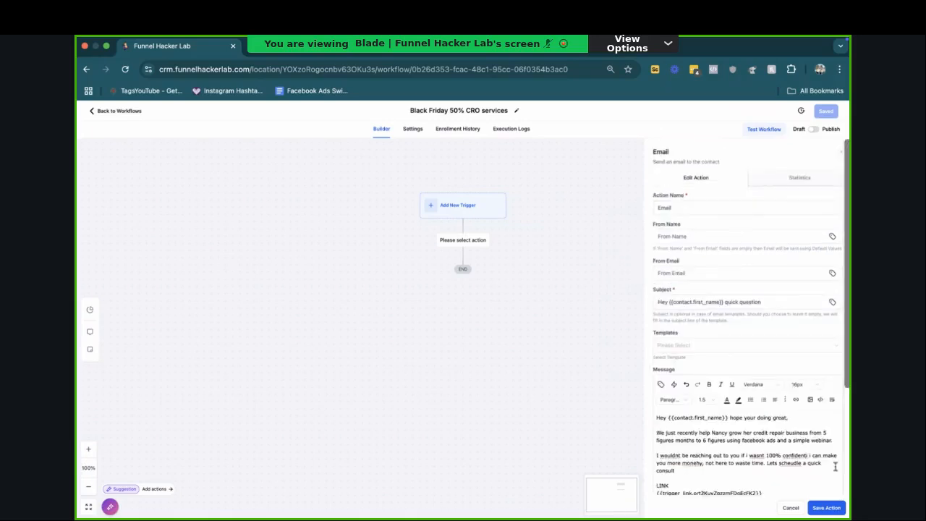
click(463, 301)
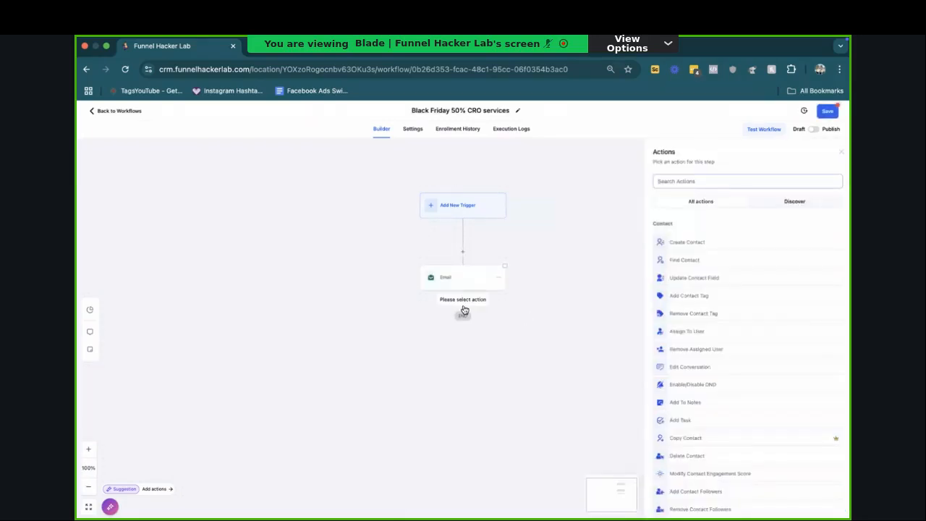
click(462, 288)
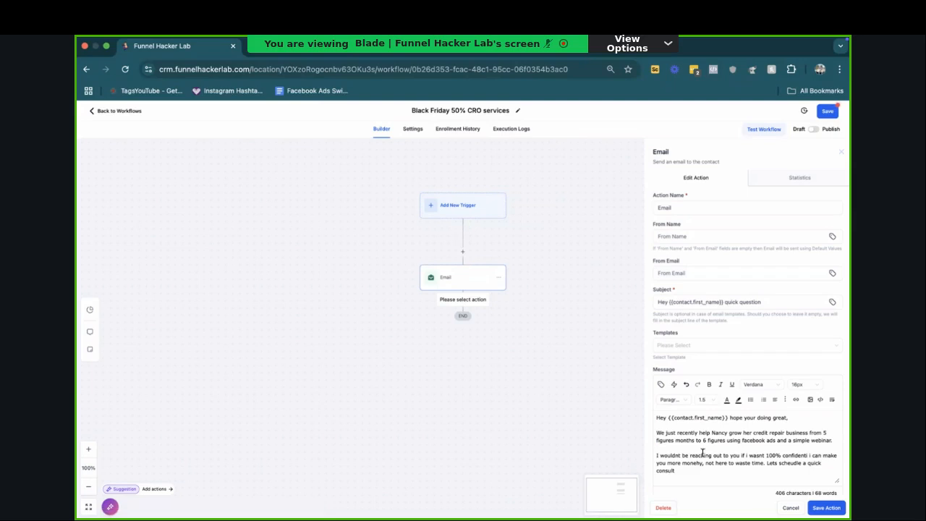
click(790, 508)
Step: Add an SMS action after the Email step with the opening message "Hey just following up to see if you got my email?"
click(480, 303)
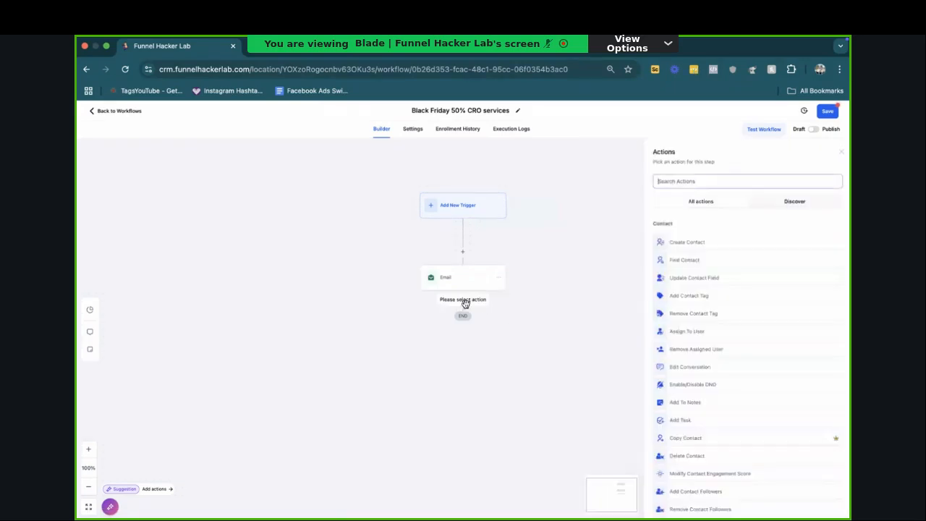
text(sms)
click(660, 244)
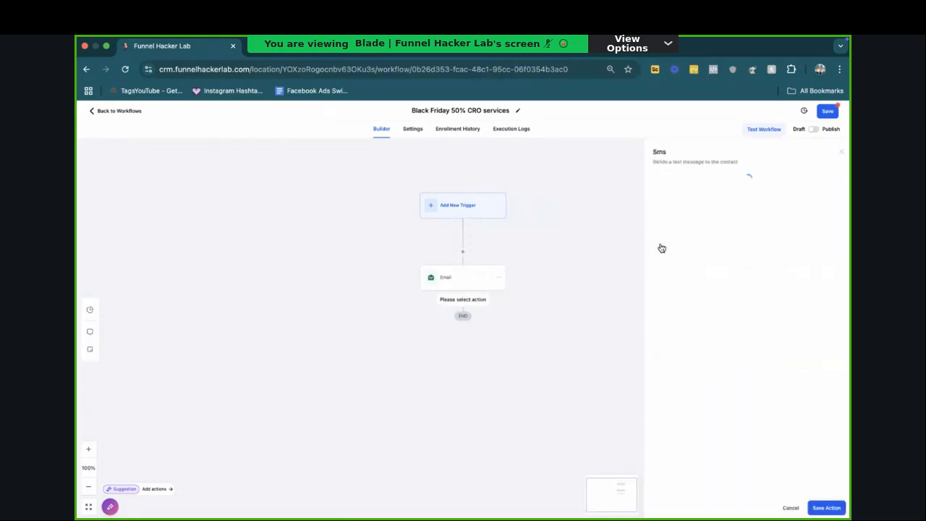
click(667, 291)
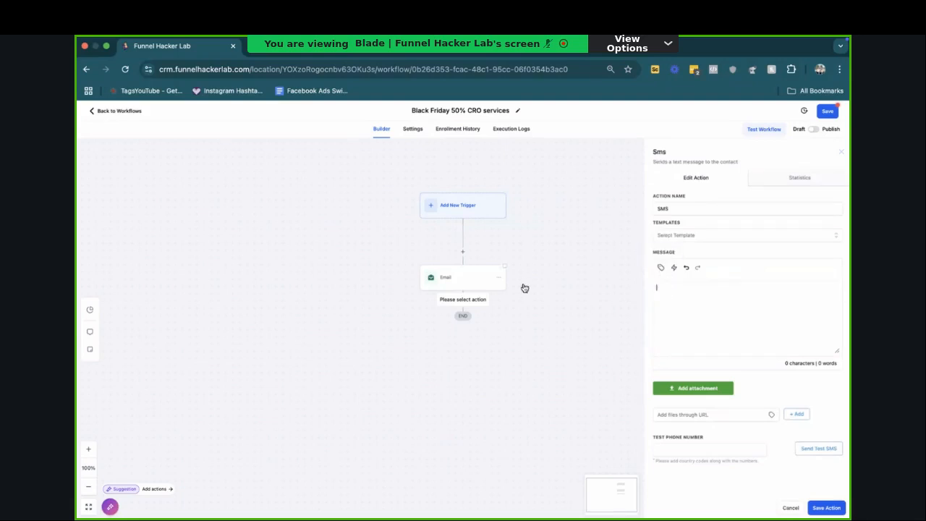
text(Hey just following up to see if you got my email?)
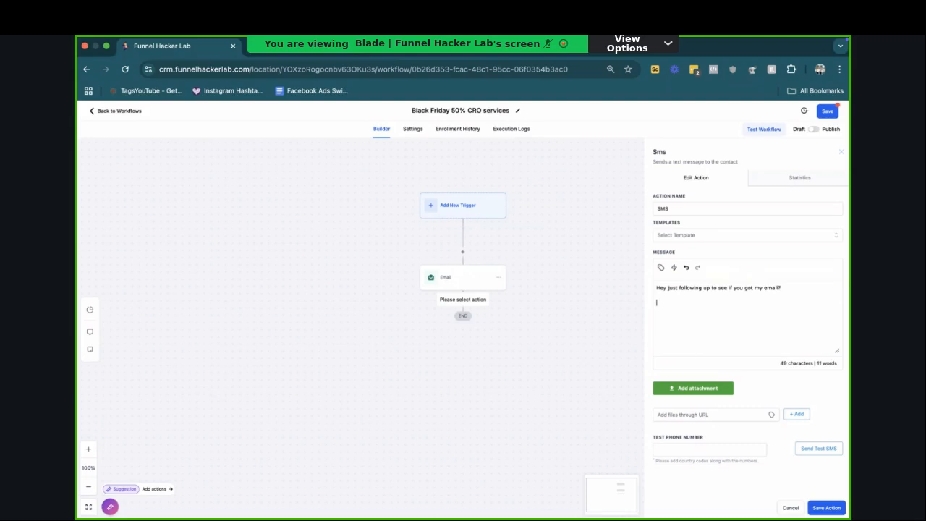
Step: Add a separate SMS paragraph saying "We took" the client's first name "from 5-6-figure months w ads and GHL."
key(Return)
key(Return)
text(We took Nancy from S)
text(-6-)
key(BackSpace)
key(BackSpace)
text(figure )
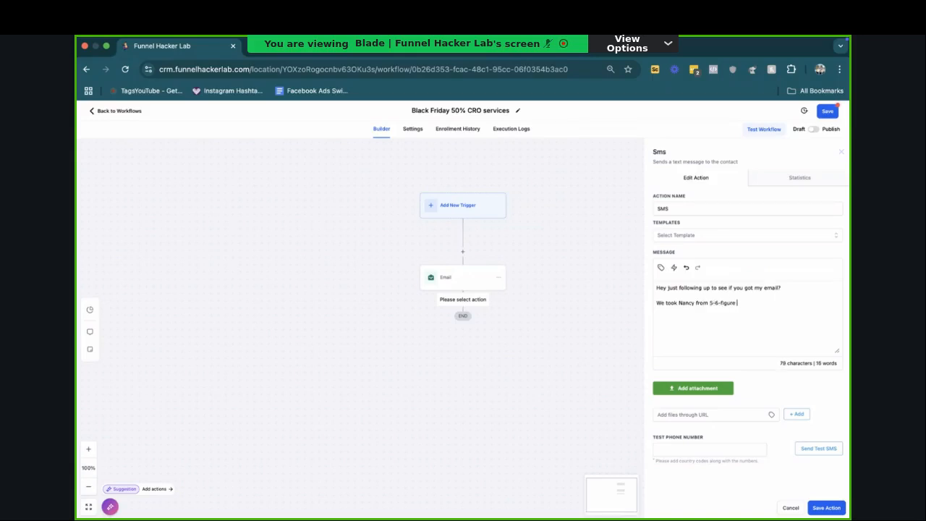
text(months w ads and GHL)
Step: Add the paragraph "Trust me bro i wouldnt be wasting my time is i wasnt 100% confident i can make you more money w less work."
key(Return)
key(Return)
text(Trust me b)
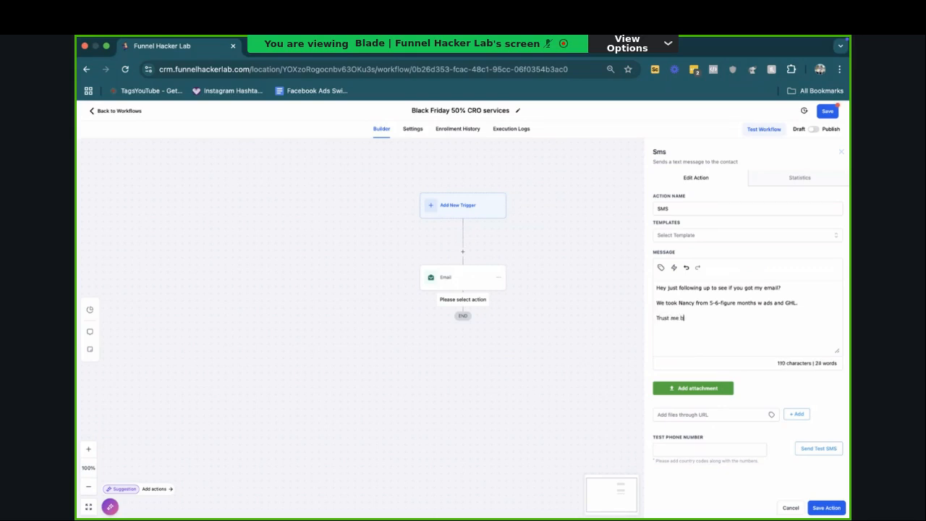
text(ro i wouldnt be wasting my time is i wasn)
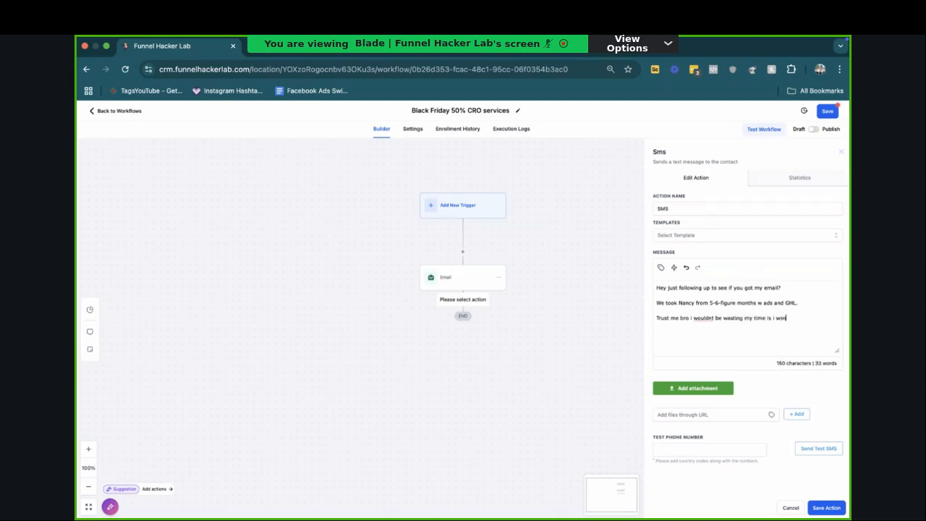
text(t 100% confident i can make)
key(BackSpace)
key(BackSpace)
key(BackSpace)
text(you more money)
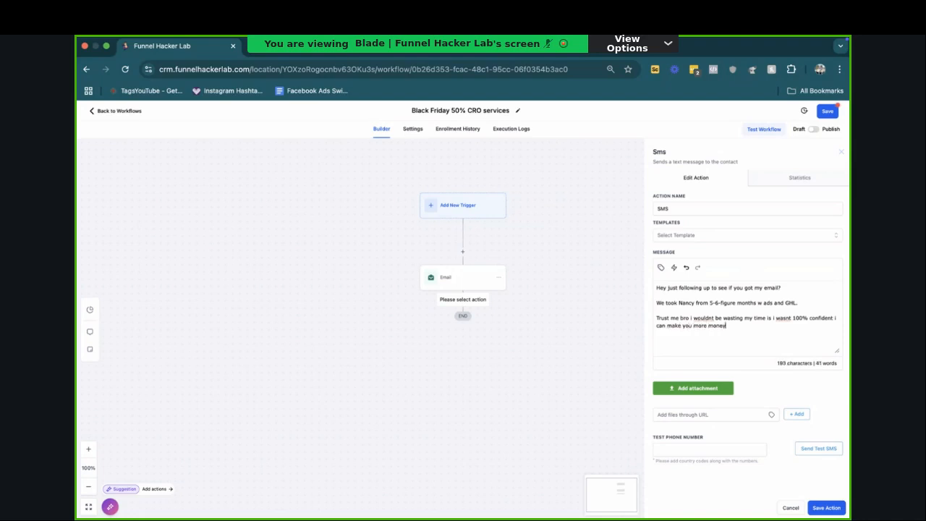
text( w less work.  Lets do up)
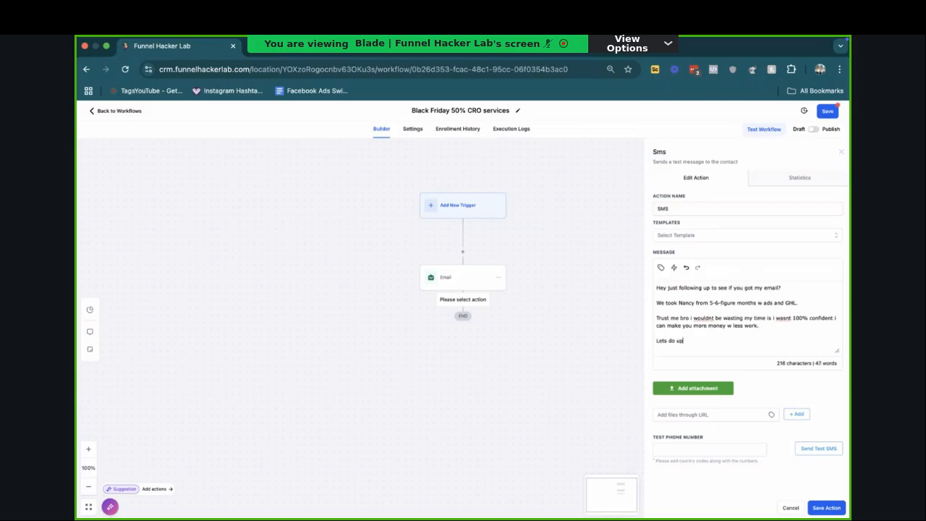
text( a quick call)
Step: End the SMS with "Lets do up a quick call:" followed by the calendar trigger link, and save the action
click(661, 268)
click(654, 251)
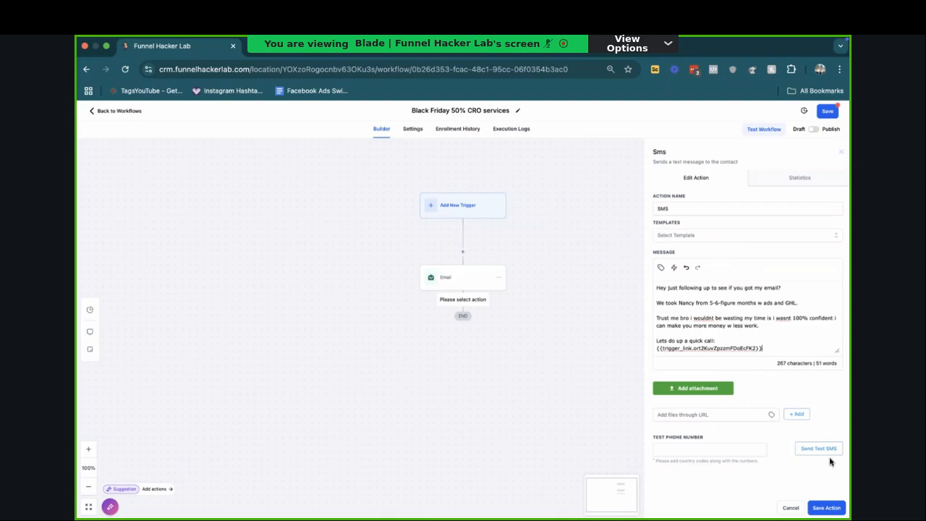
click(826, 507)
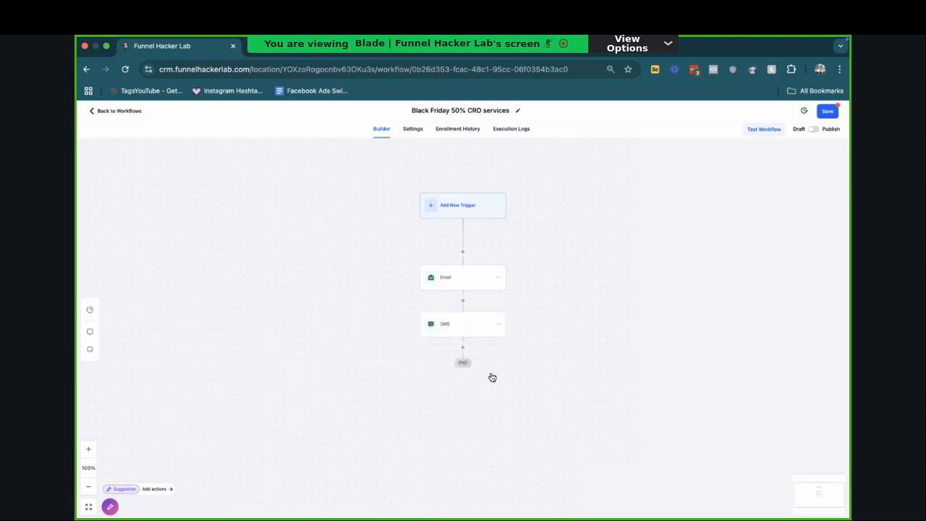
Step: Insert a 2-minute time delay between the Email and SMS steps, name it "Wait - 2min", and save it
click(461, 300)
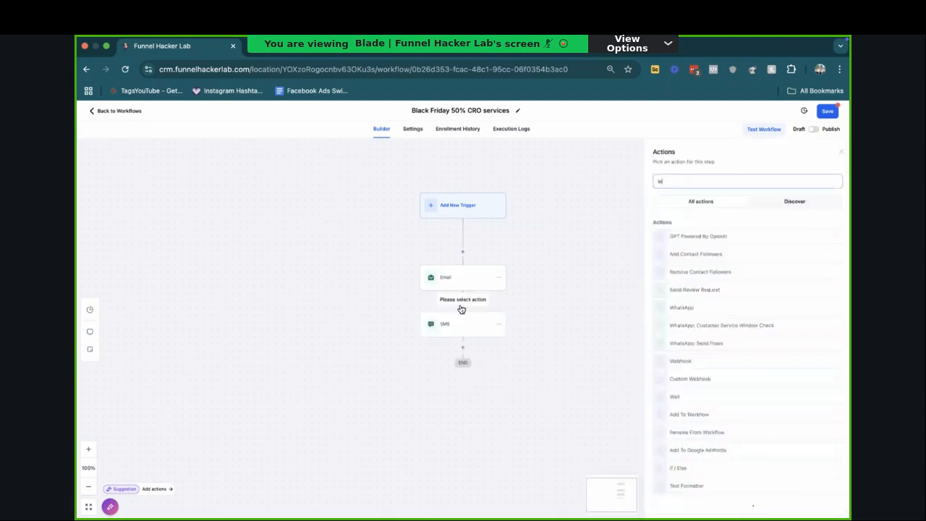
text(wait)
click(667, 245)
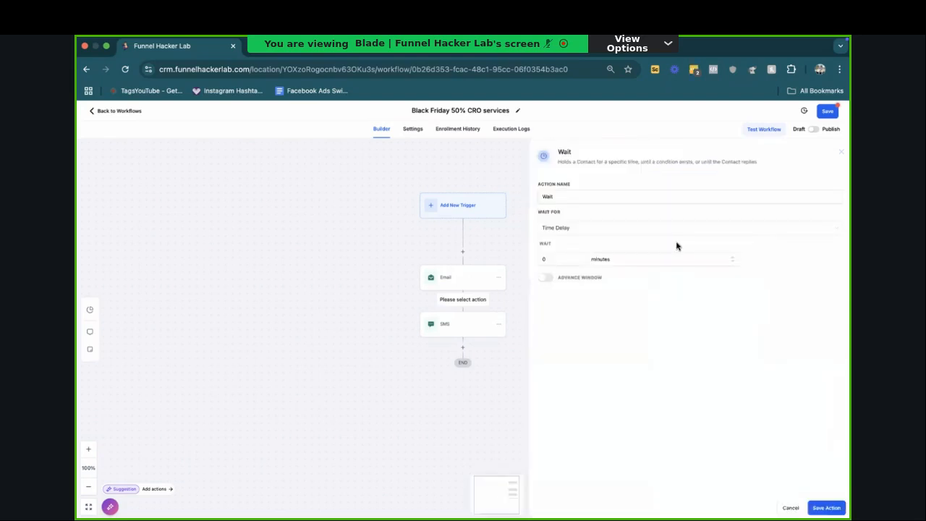
click(560, 262)
click(577, 258)
click(577, 258)
click(575, 197)
text(- 2)
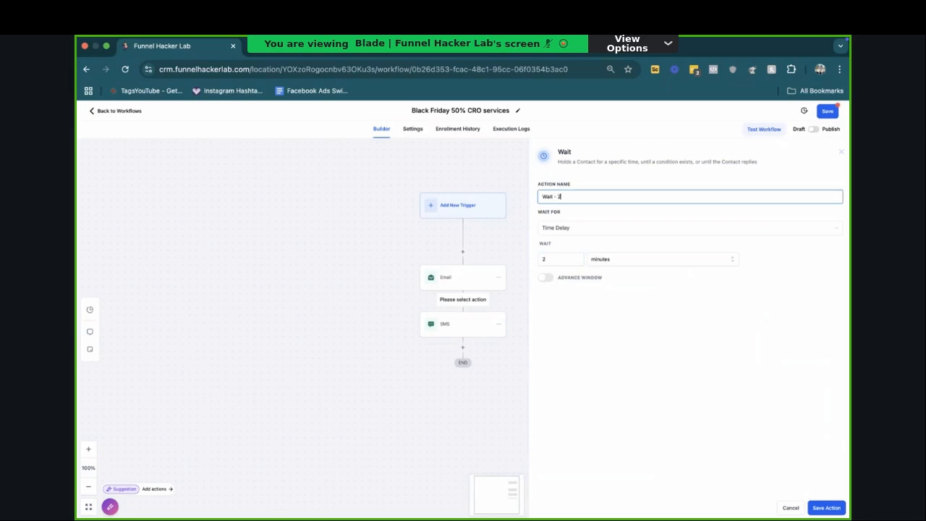
text(min)
click(823, 508)
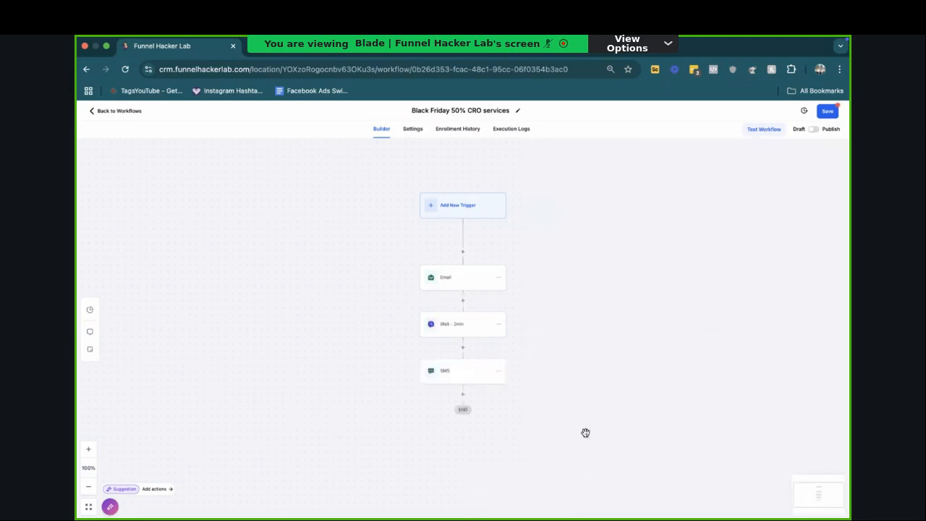
Step: Insert a Voicemail action directly above the Email step
click(467, 253)
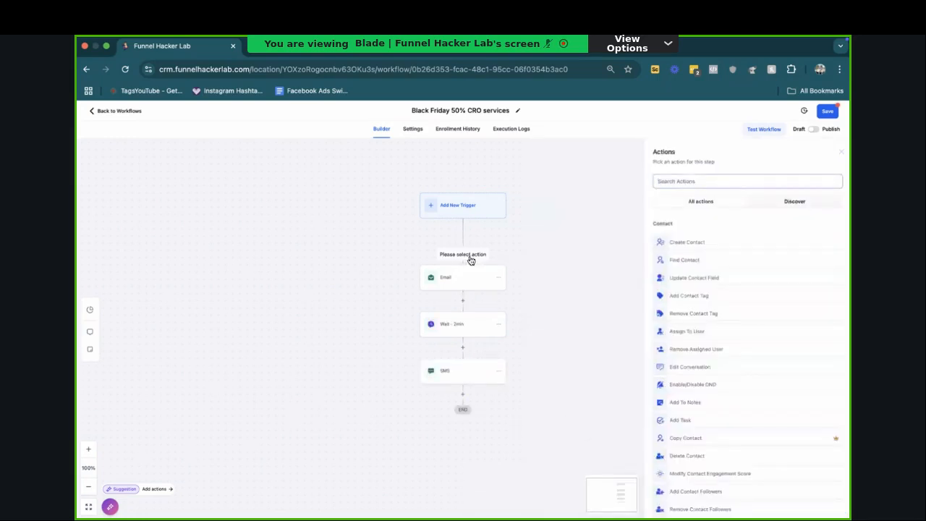
text(voicem)
click(704, 239)
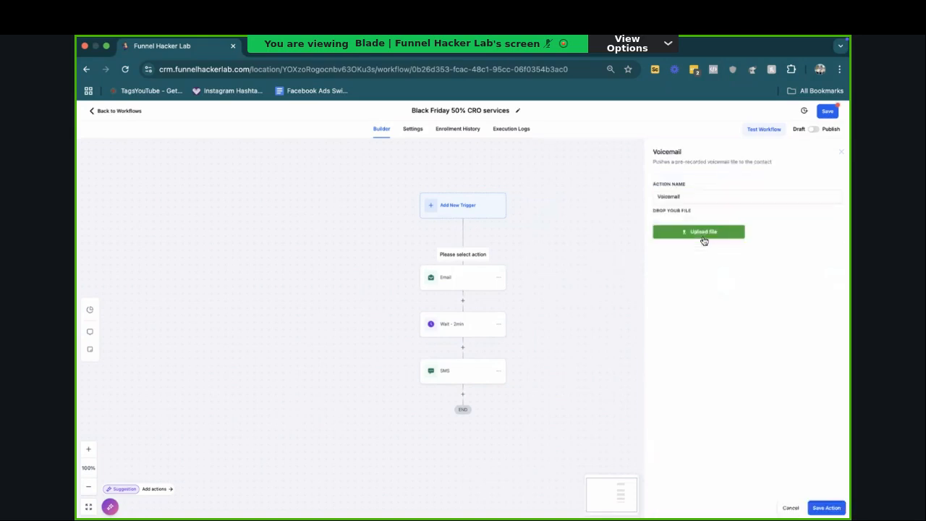
Step: Search the whole Mac for mp3 files, upload "missed appointnet are you serious give call.mp3" as the voicemail recording, and save the action
click(704, 232)
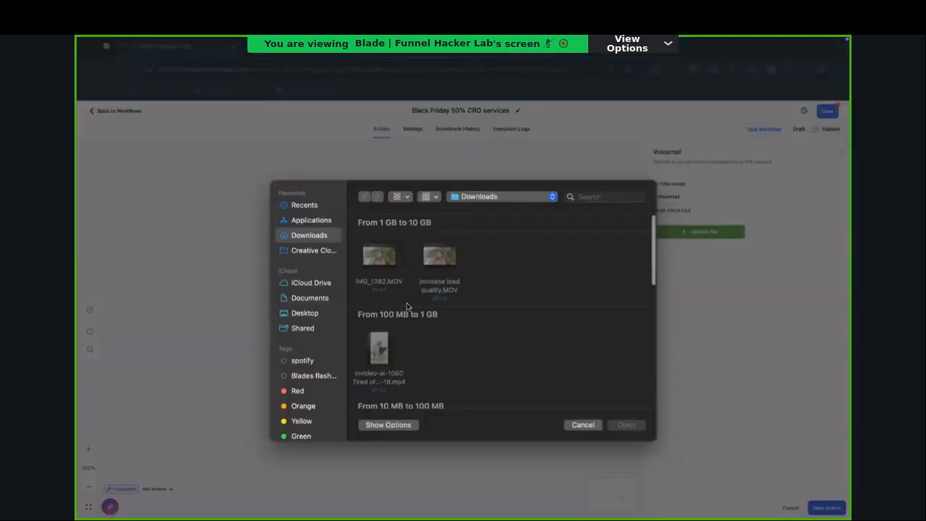
scroll(407, 302, down, 10)
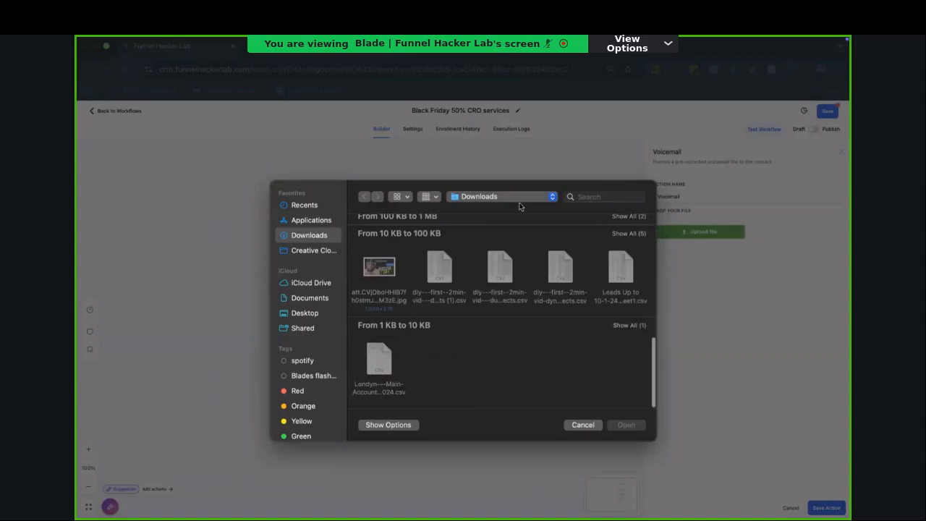
click(304, 205)
key(super+f)
text(mp3)
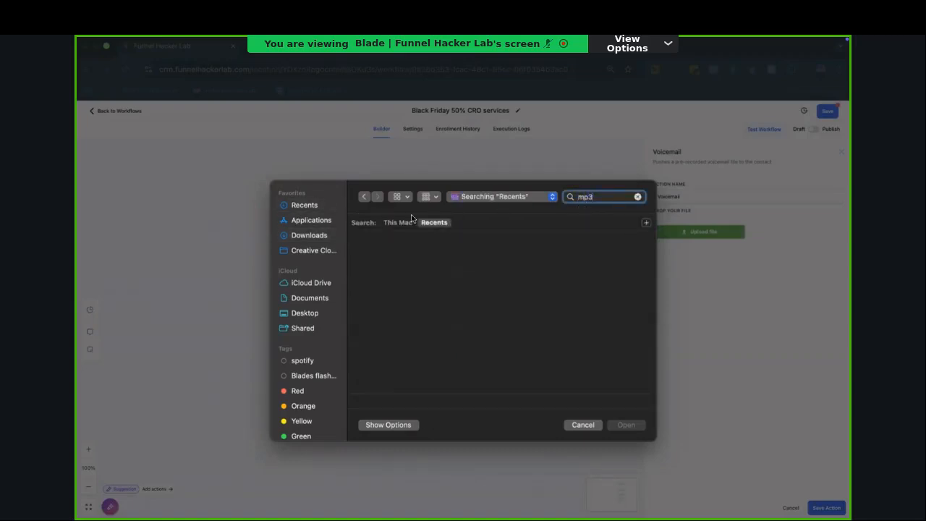
click(399, 223)
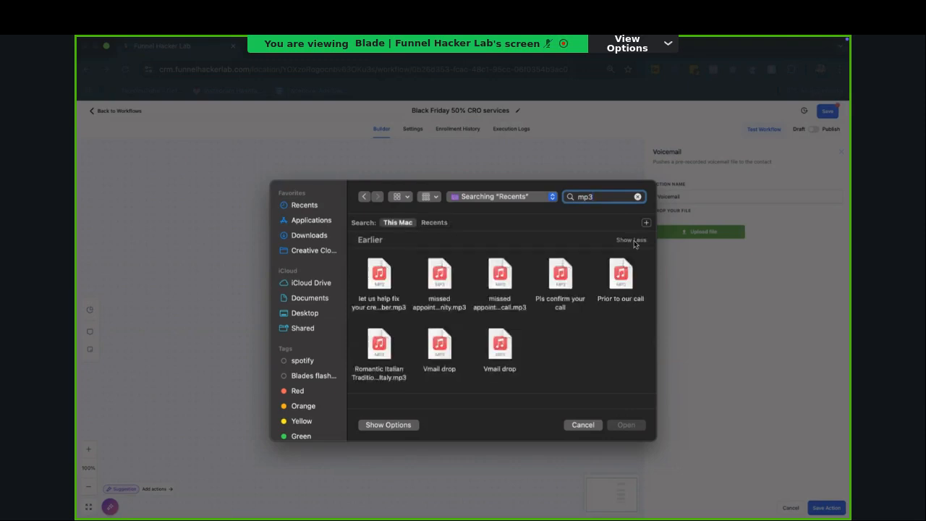
click(500, 274)
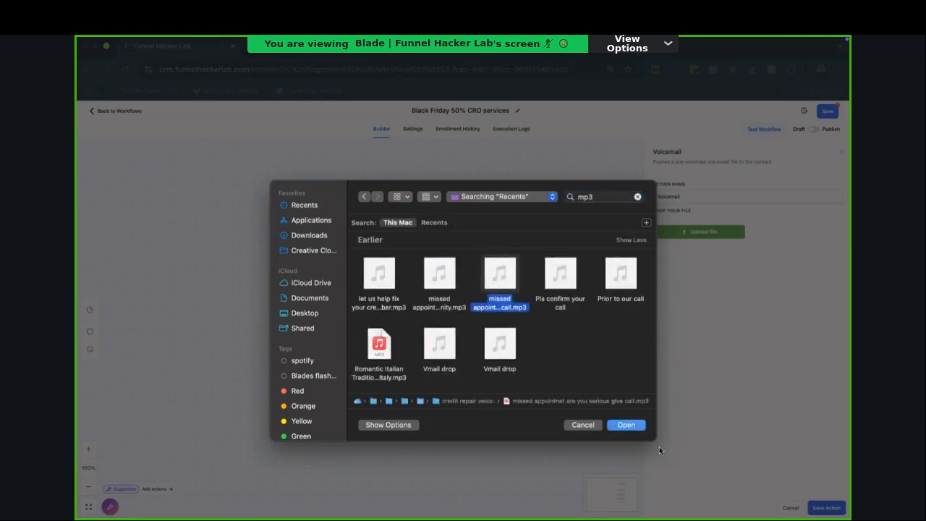
click(626, 425)
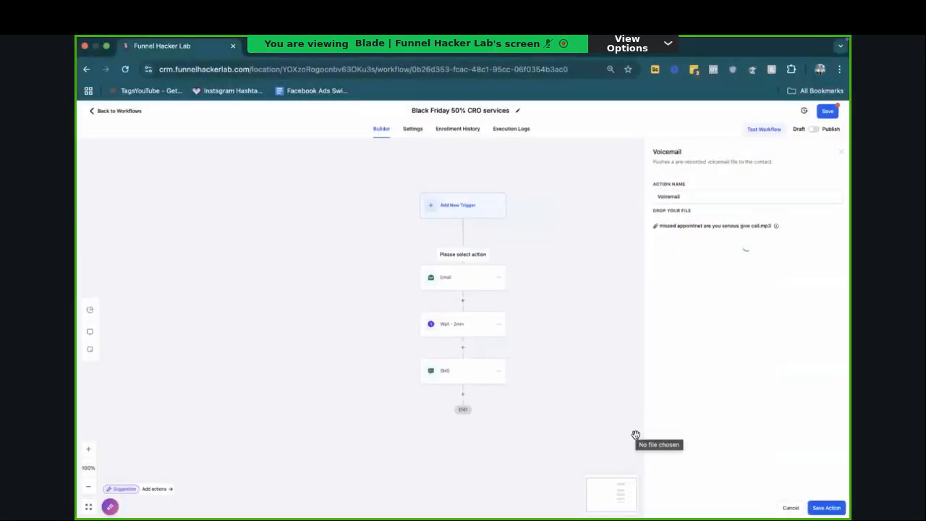
click(843, 511)
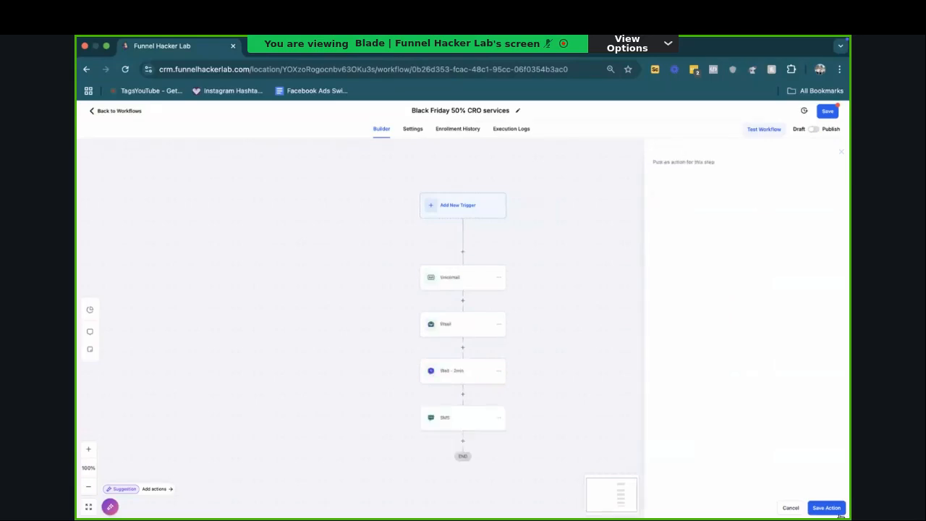
Step: Rename the voicemail action "Voicemail - happy holiday check email" and save it
click(459, 293)
click(692, 196)
text(- happy holiday che)
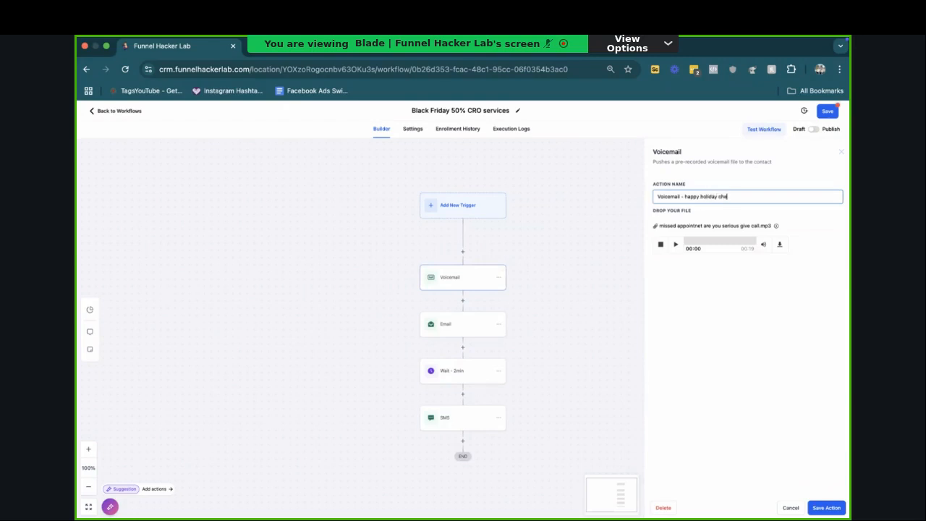
click(823, 508)
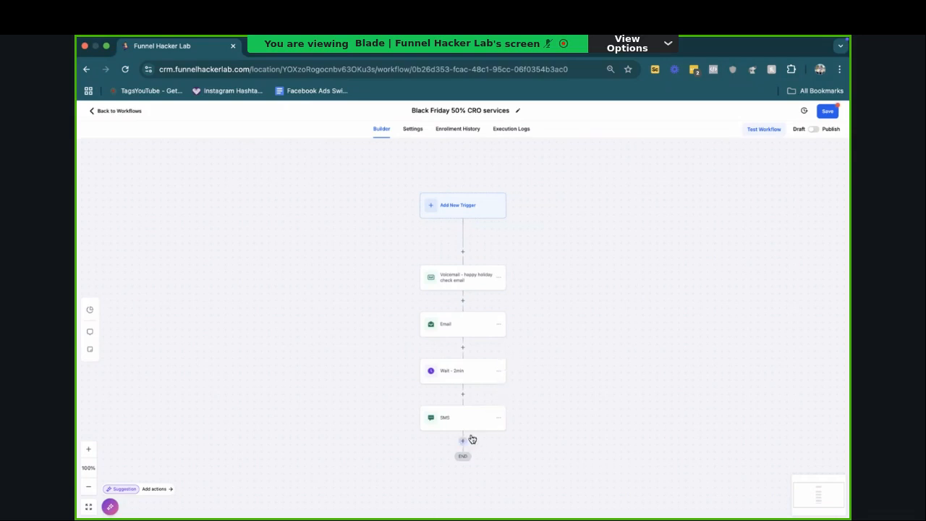
Step: Add a Wait action below the SMS step that waits for a contact reply to the Email and SMS steps
click(464, 440)
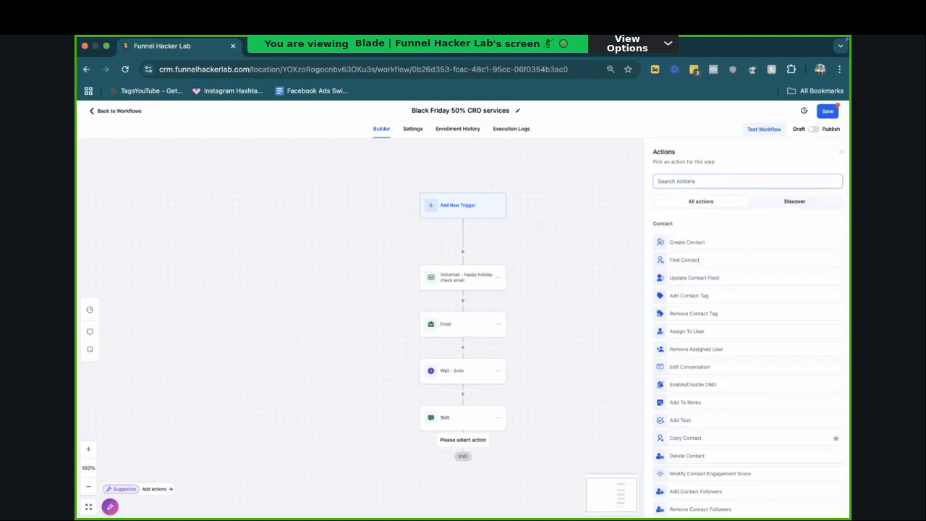
text(wait)
click(680, 235)
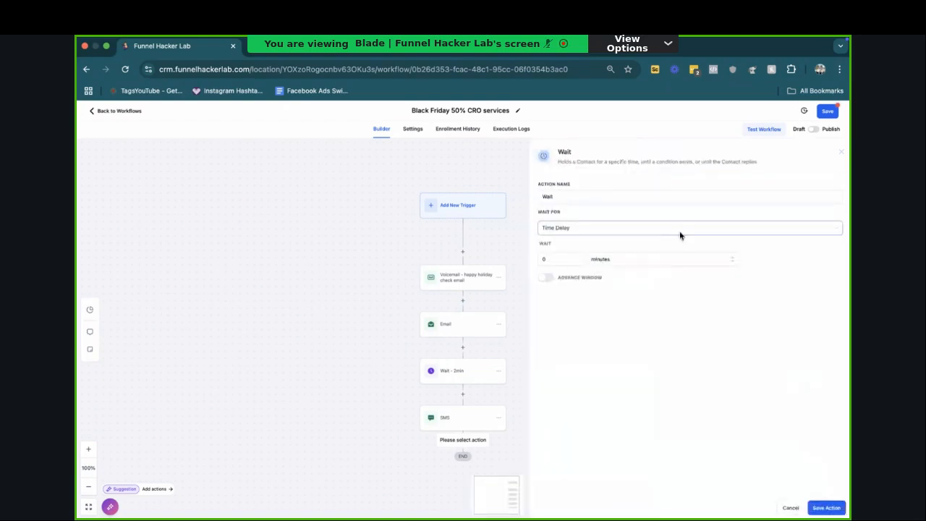
click(605, 229)
scroll(600, 289, down, 5)
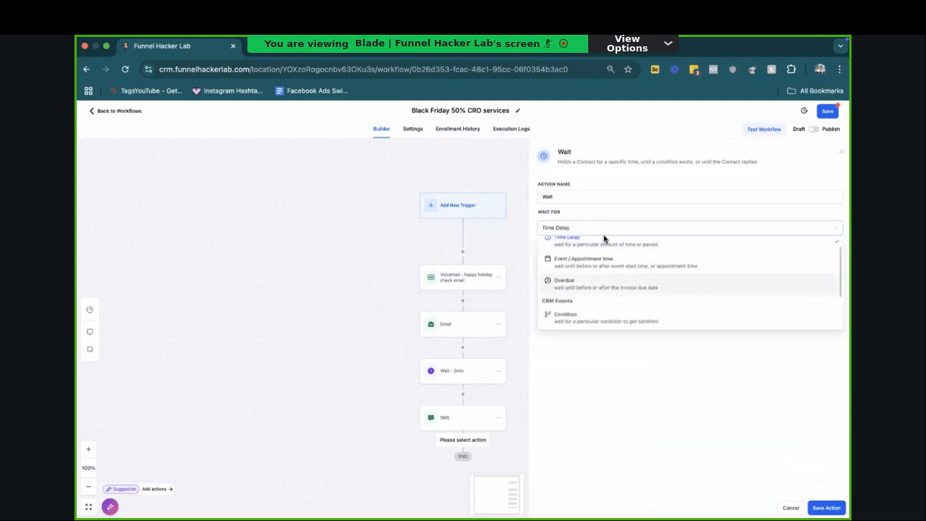
click(596, 294)
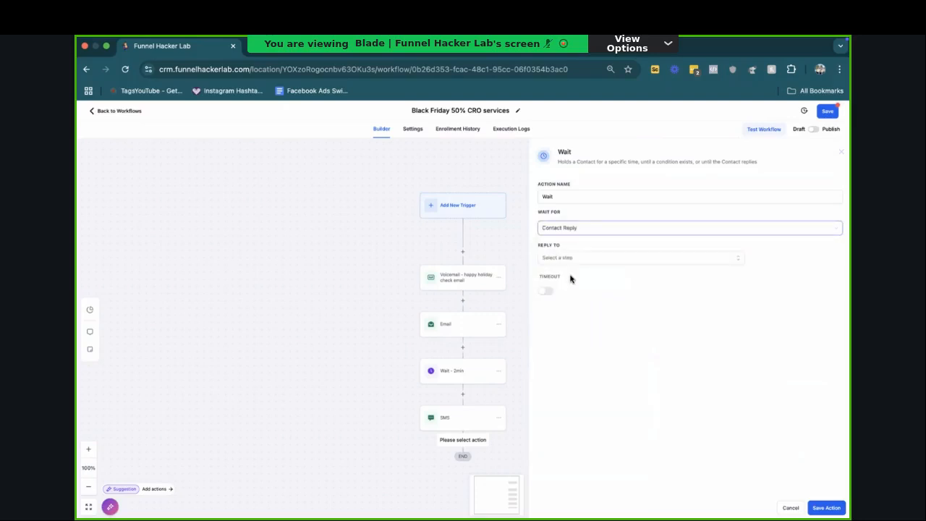
click(565, 260)
click(578, 305)
click(558, 317)
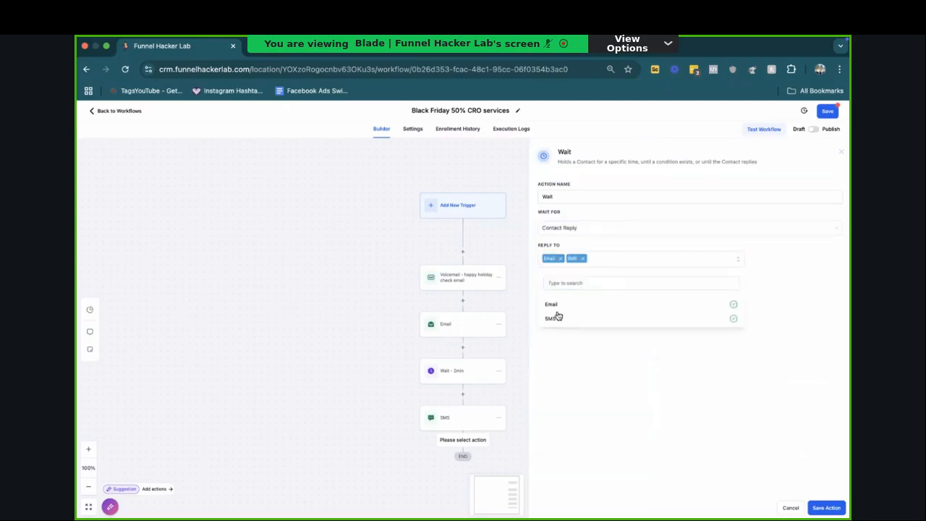
click(821, 467)
Step: Enable a 1-day timeout on the wait, name the action "Wait reply - 1 day wait", and save it
click(546, 293)
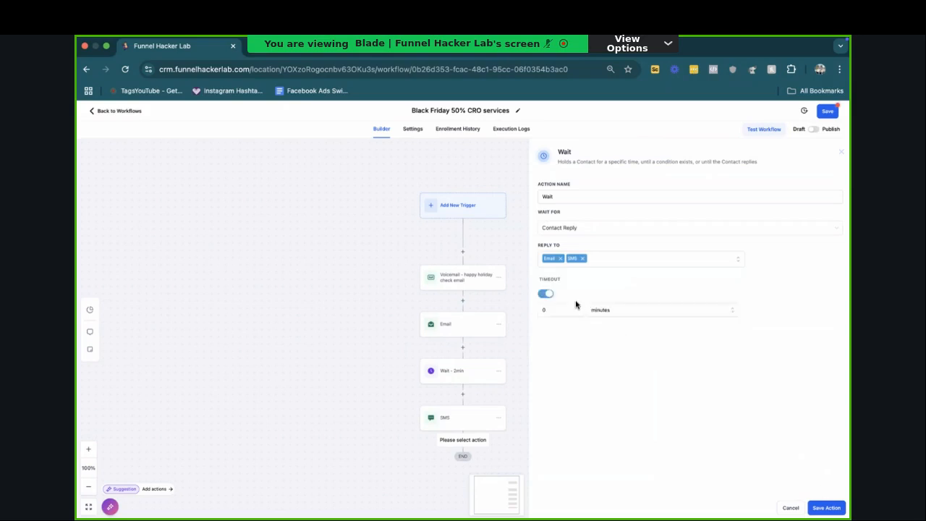
click(577, 307)
click(596, 310)
click(608, 333)
click(597, 194)
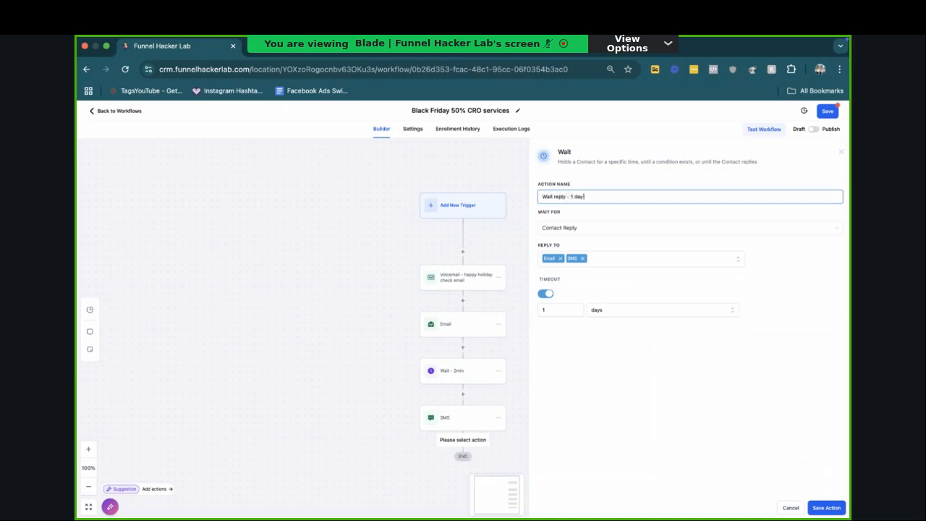
click(825, 508)
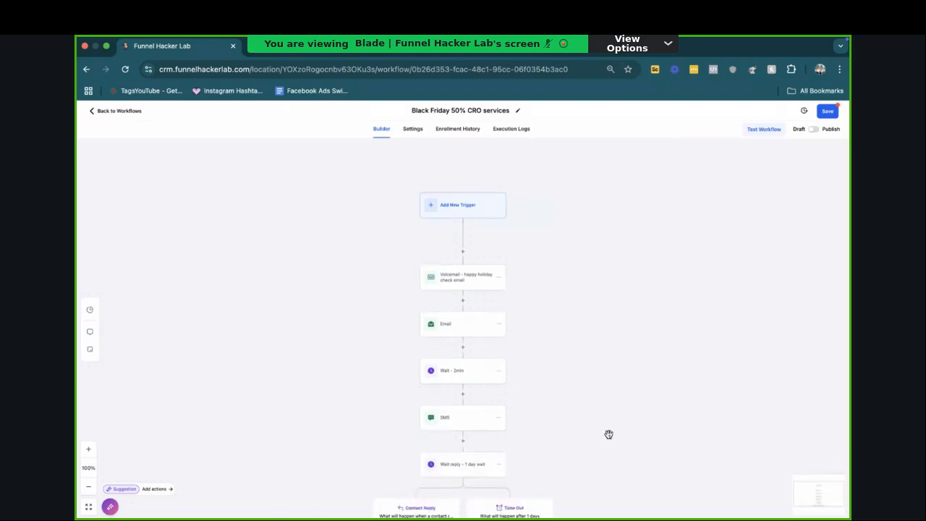
Step: Add an Internal Notification action to the Contact Reply branch, with type SMS and All Users as recipients
scroll(608, 435, down, 3)
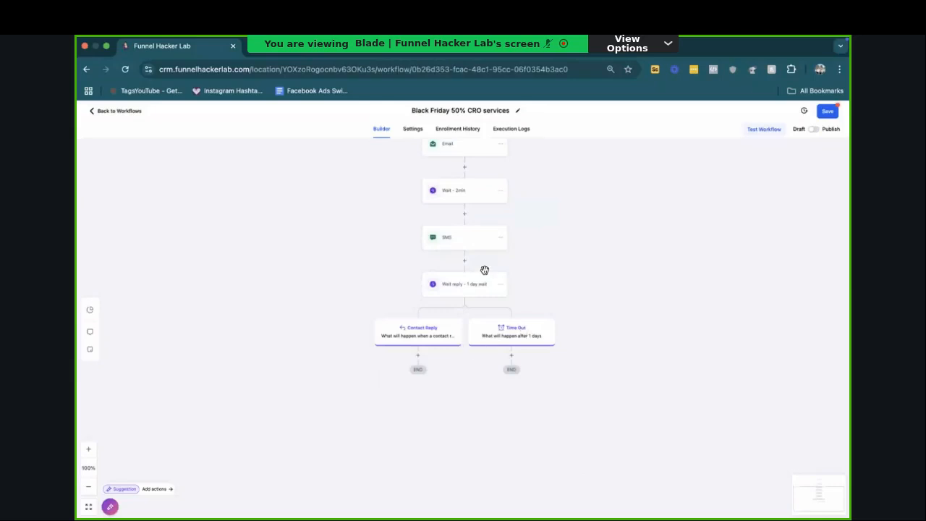
click(419, 355)
text(notif)
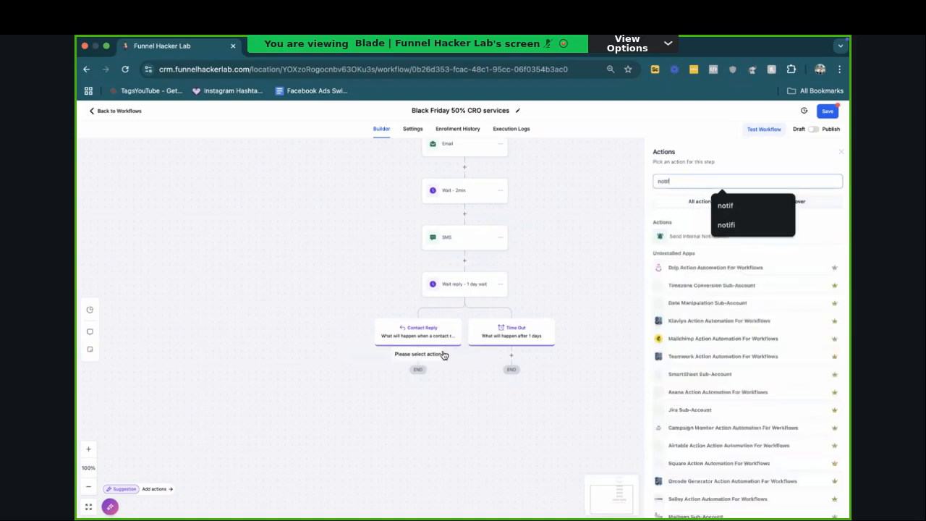
click(666, 236)
click(669, 228)
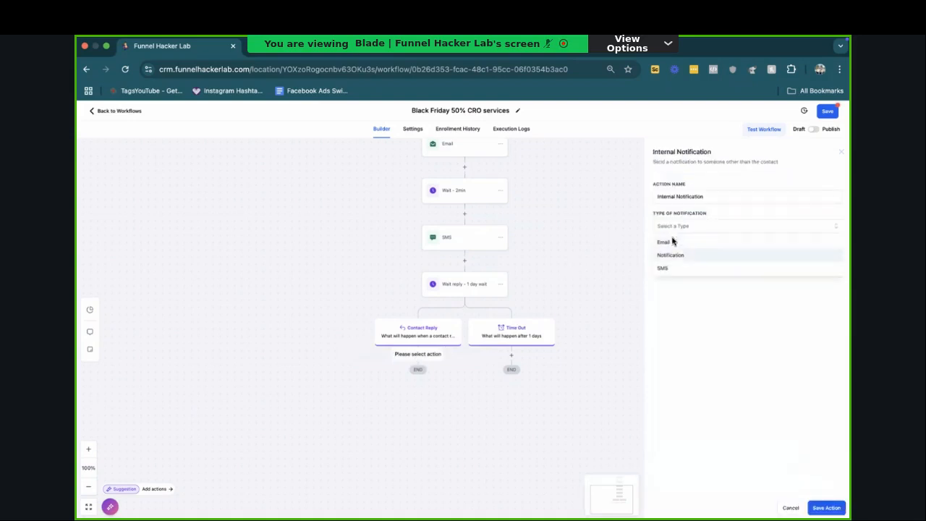
click(670, 267)
click(701, 275)
click(701, 274)
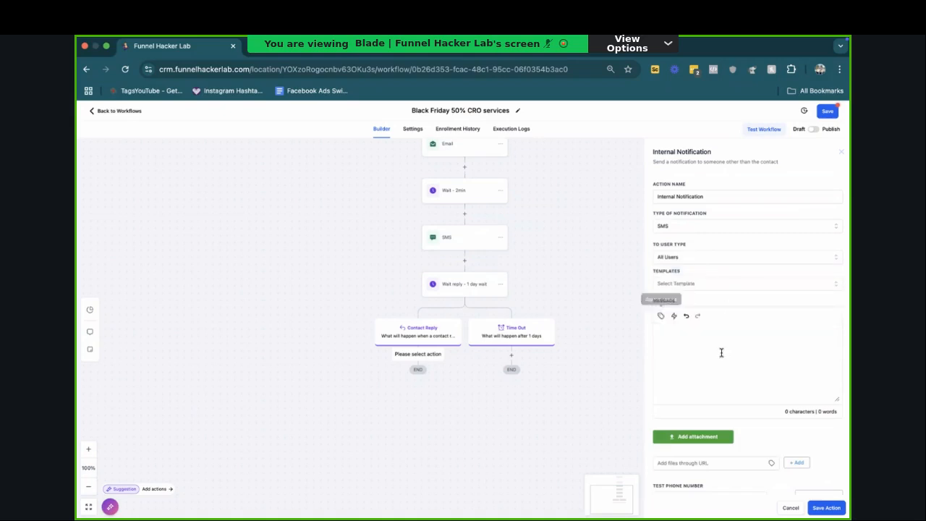
Step: Write the notification message as the contact's full-name field followed by "replied to black friday special saying:"
click(660, 317)
click(655, 176)
click(648, 160)
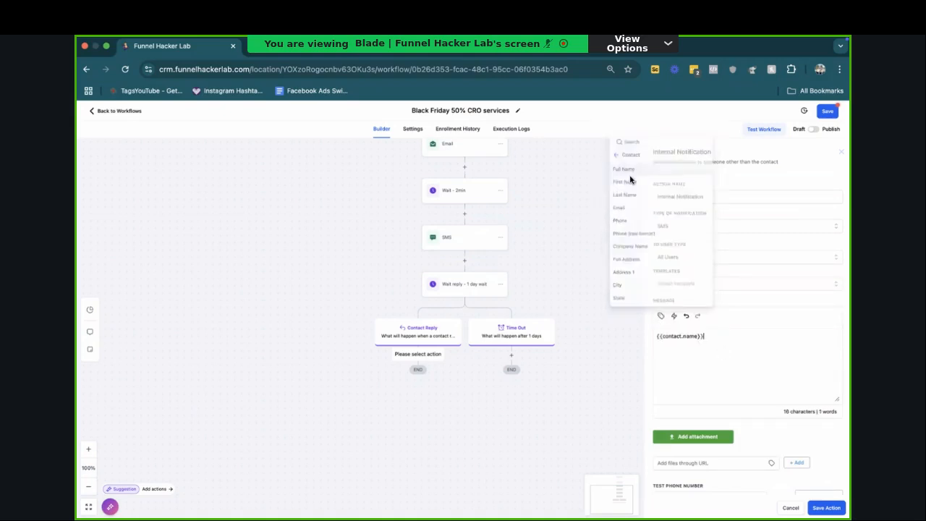
text(rep)
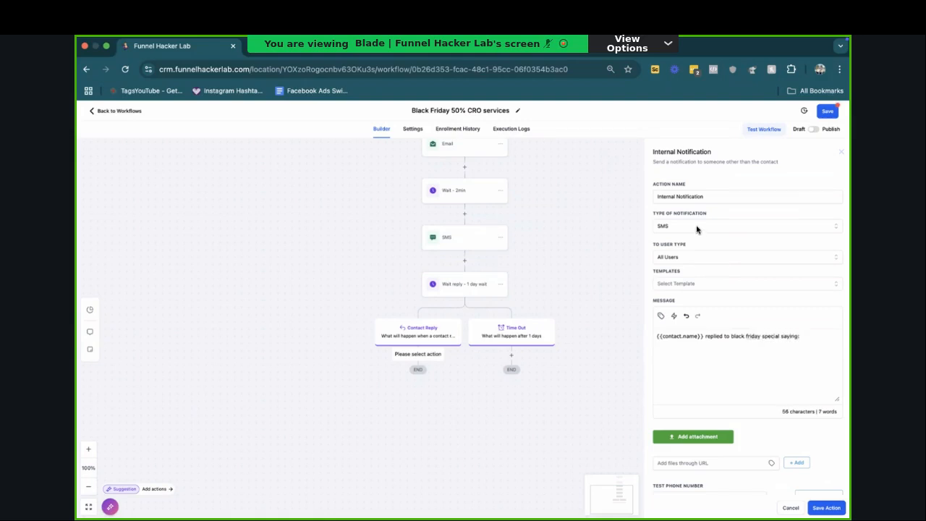
Step: Append the Message Body custom value to the notification message and save the action
click(661, 316)
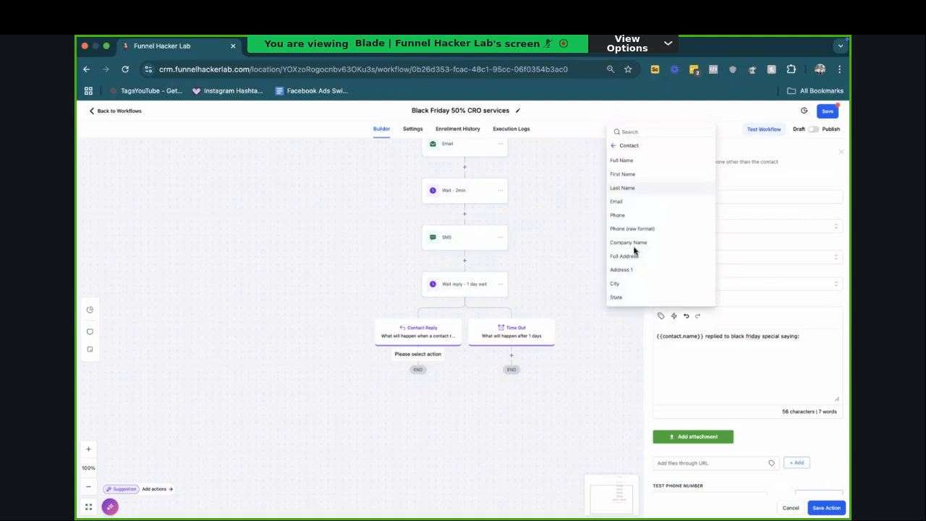
click(615, 146)
click(632, 230)
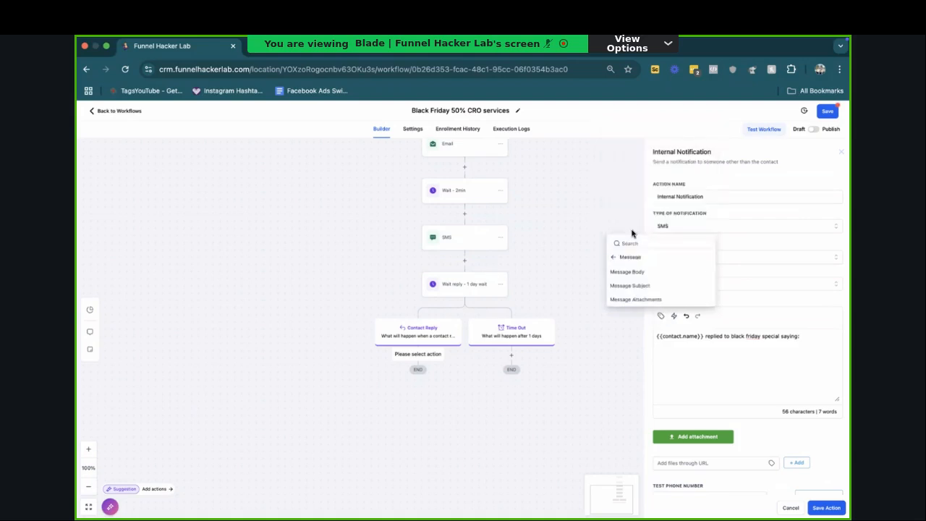
click(652, 271)
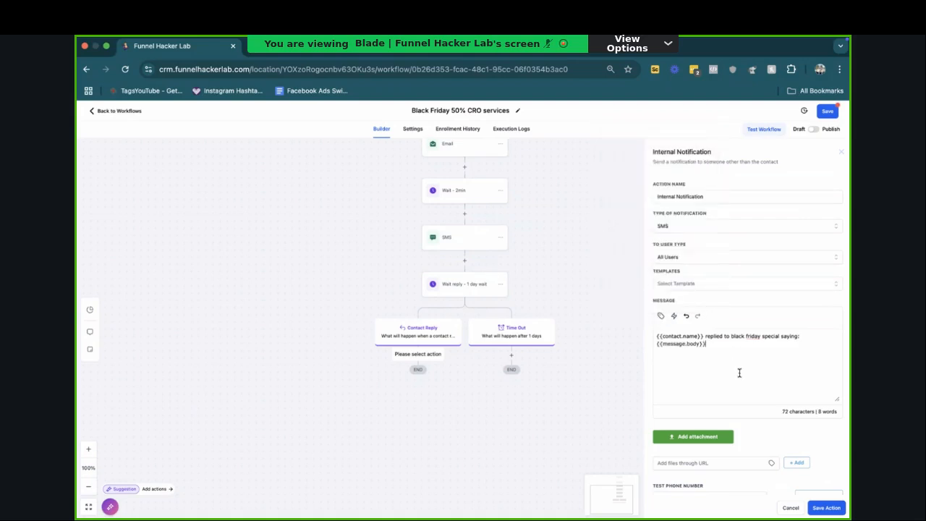
click(826, 508)
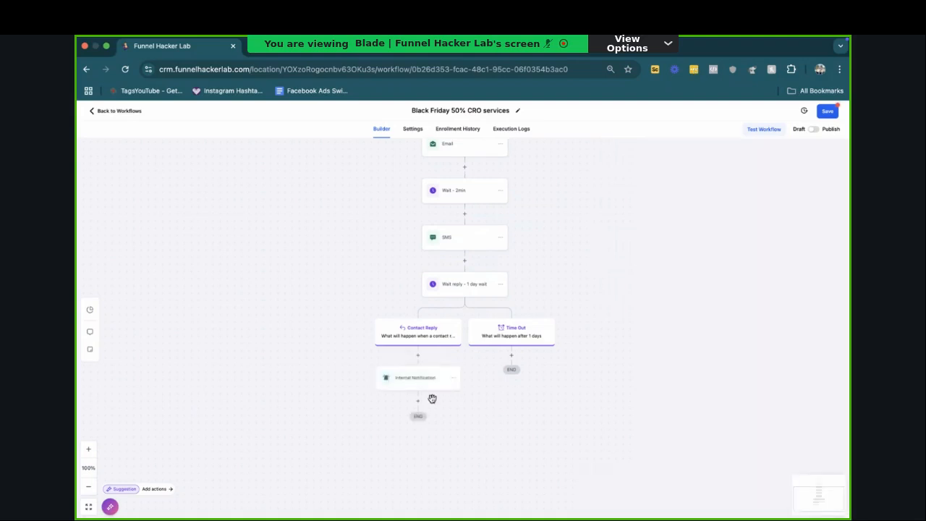
Step: Add a Create/Update Opportunity action below the notification, using pipeline "(Sales) Funding w Credit Repair Down" and stage "Credit Engaged", and save it
click(417, 400)
text(opp)
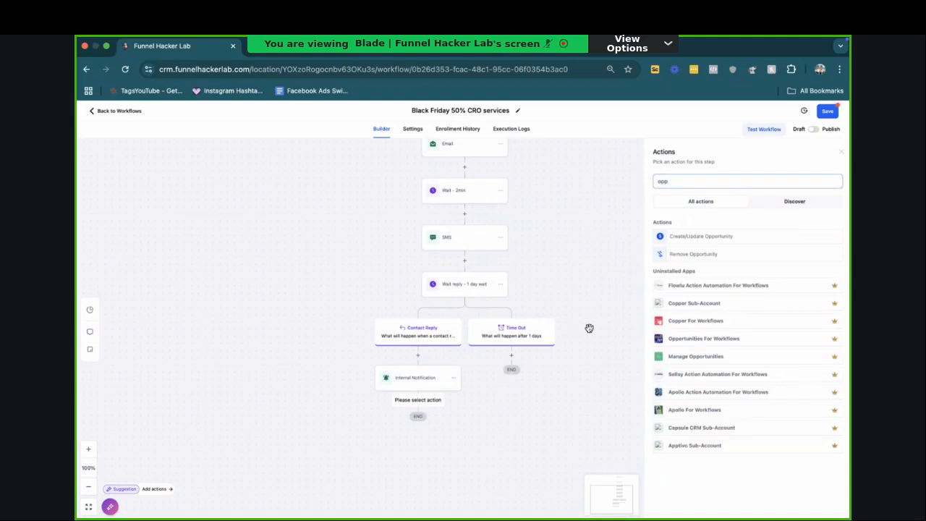
click(701, 236)
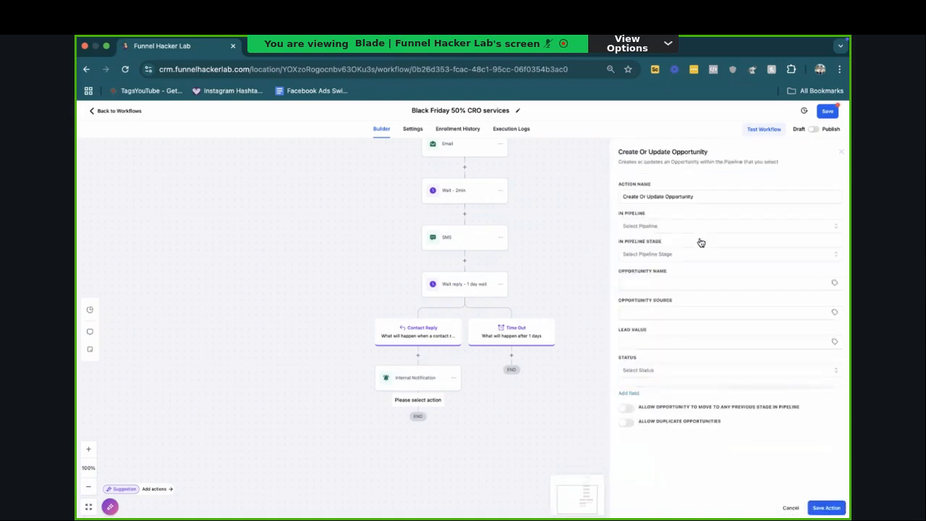
click(680, 227)
click(666, 259)
click(661, 254)
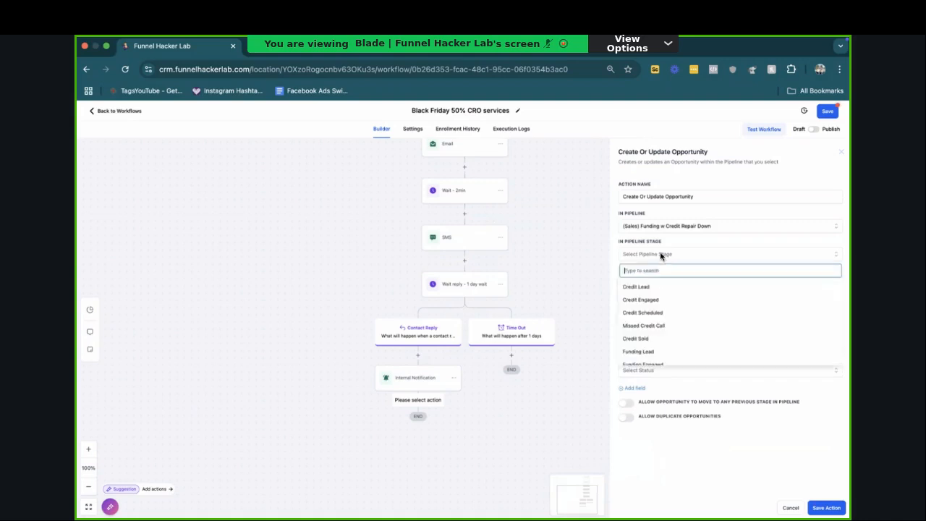
click(657, 299)
click(826, 508)
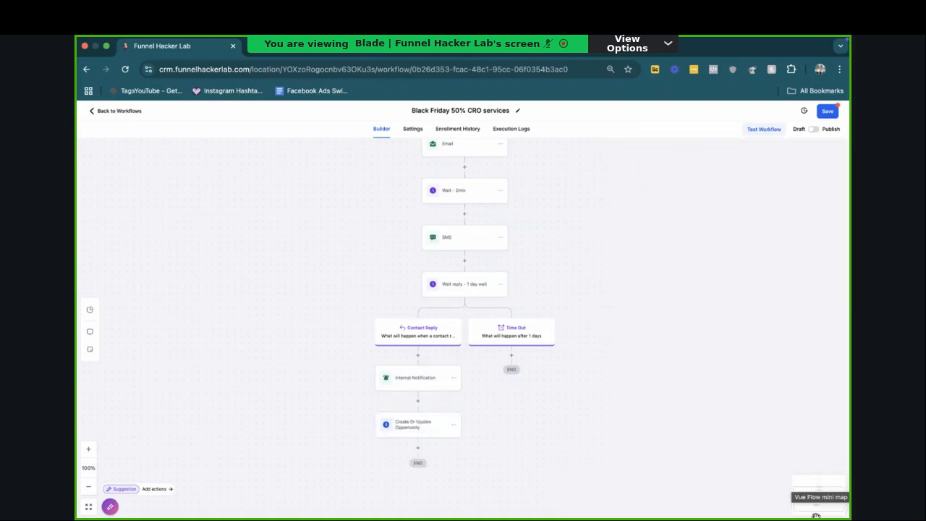
Step: Copy the Voicemail action together with all actions below it and paste the sequence into the Time Out branch
click(511, 363)
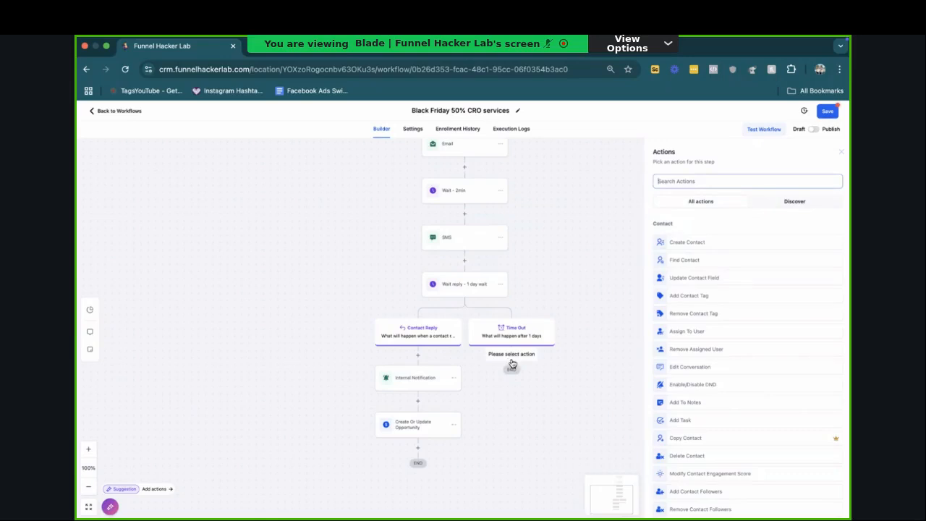
click(841, 155)
scroll(548, 287, up, 5)
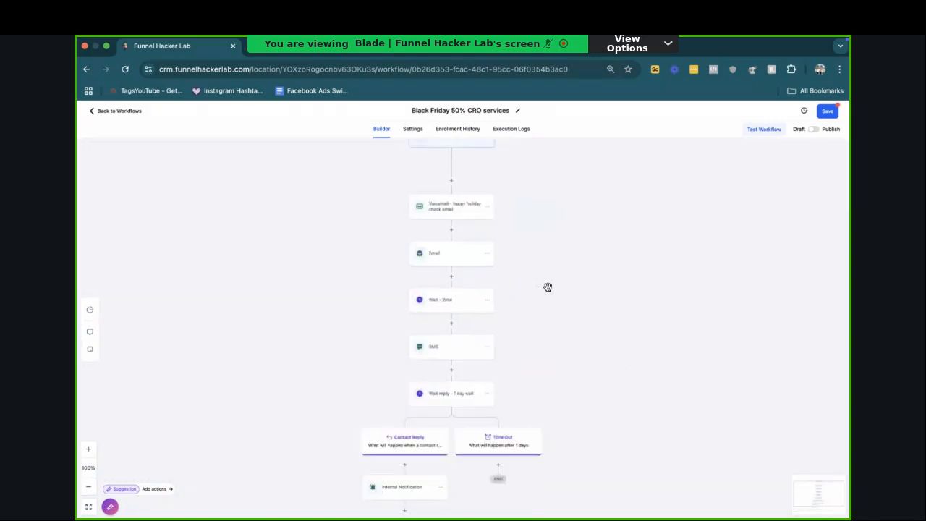
scroll(532, 275, up, 1)
click(487, 225)
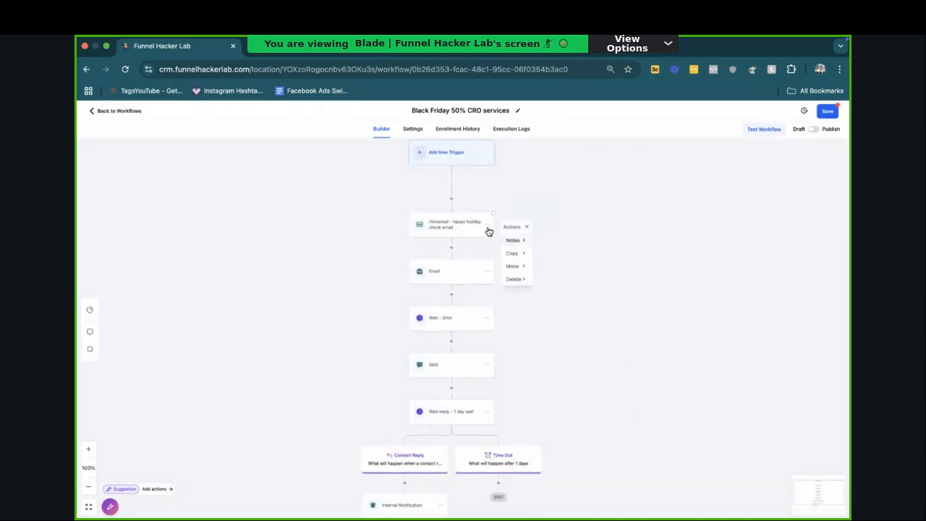
click(550, 255)
scroll(549, 255, down, 4)
click(507, 390)
Step: Copy the duplicated sequence from its Voicemail action onward and paste it into the second Time Out branch
scroll(503, 400, down, 10)
scroll(502, 402, up, 1)
scroll(503, 402, up, 5)
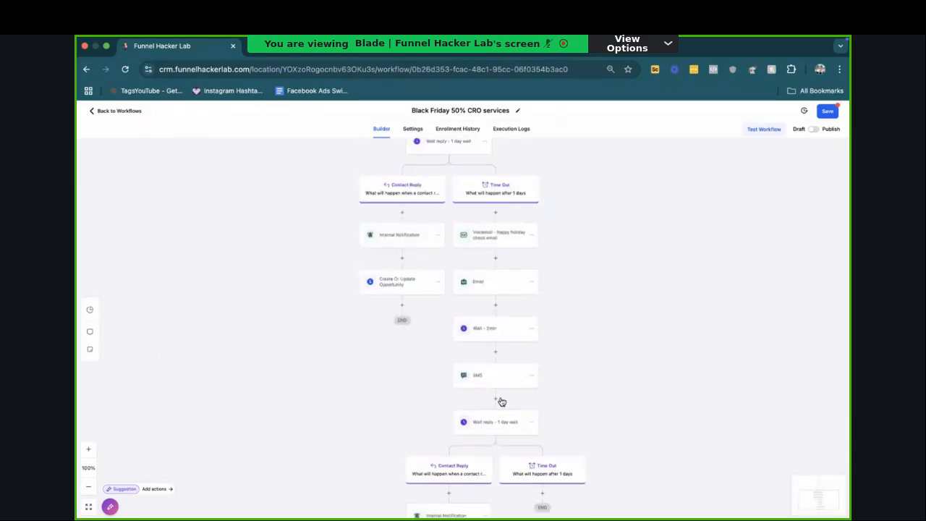
click(530, 239)
click(584, 264)
scroll(585, 271, down, 5)
click(539, 301)
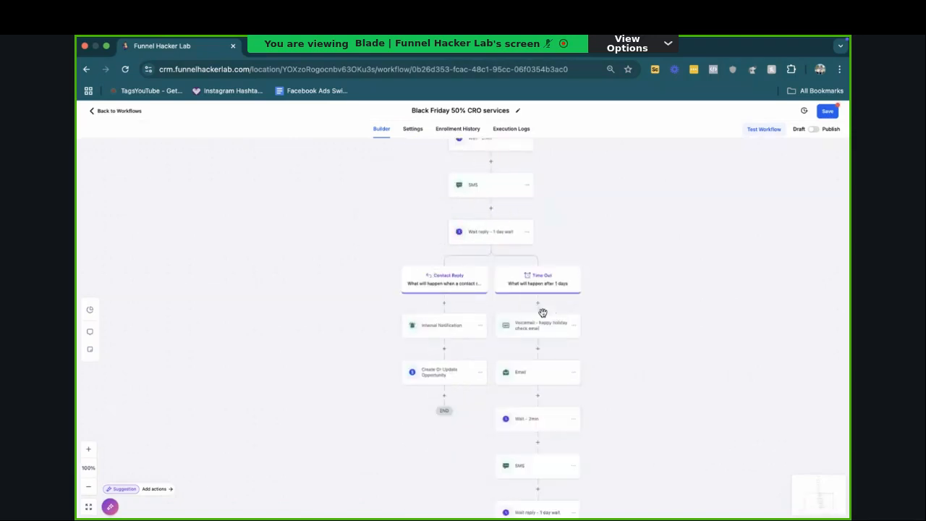
Step: Delete the Internal Notification and Create Or Update Opportunity actions from the second sequence's Contact Reply branch
scroll(585, 346, down, 1)
scroll(582, 347, down, 3)
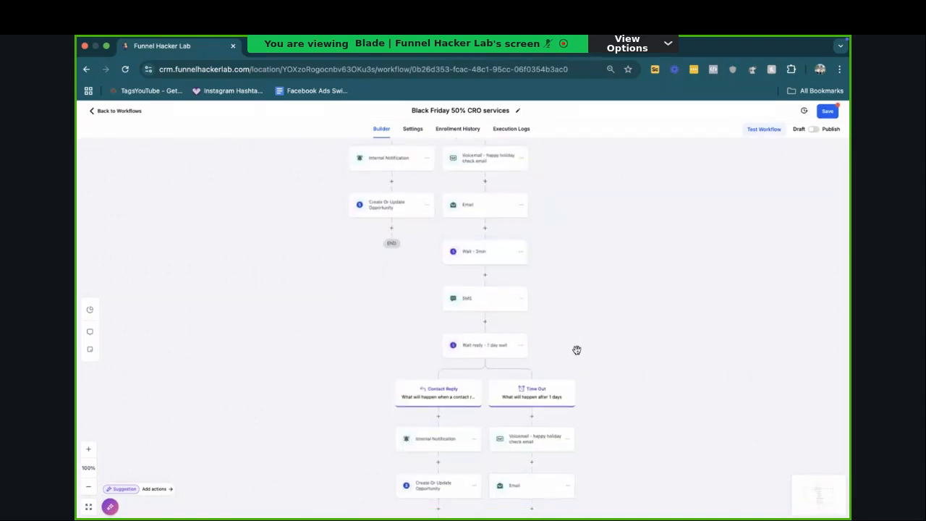
scroll(434, 436, down, 3)
scroll(435, 433, up, 5)
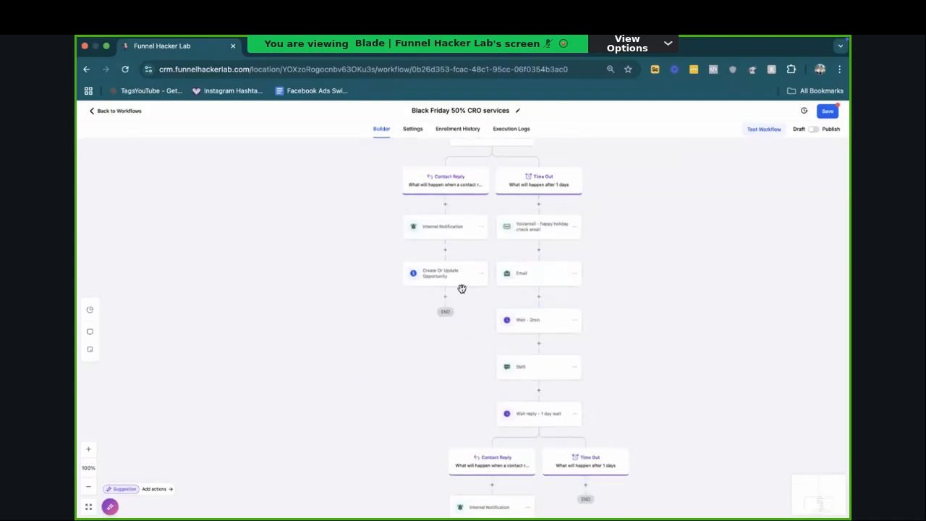
click(447, 233)
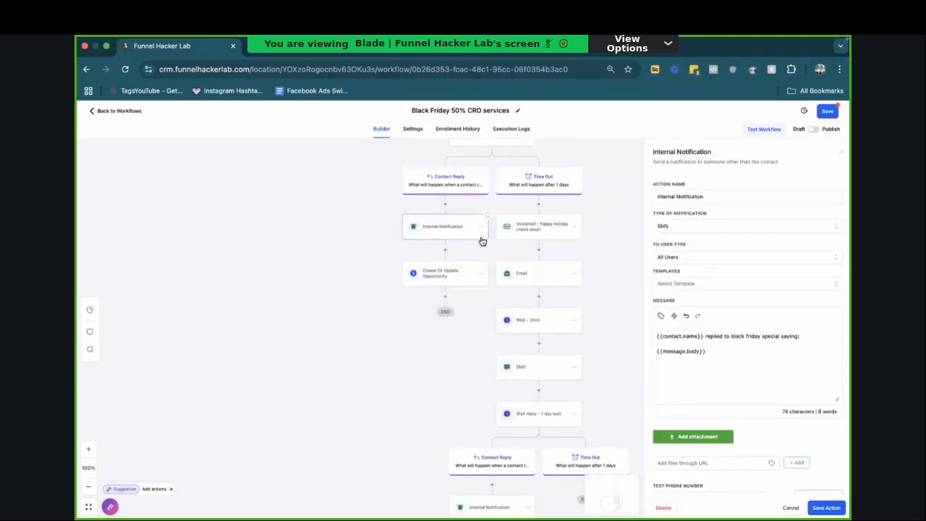
click(663, 508)
click(546, 337)
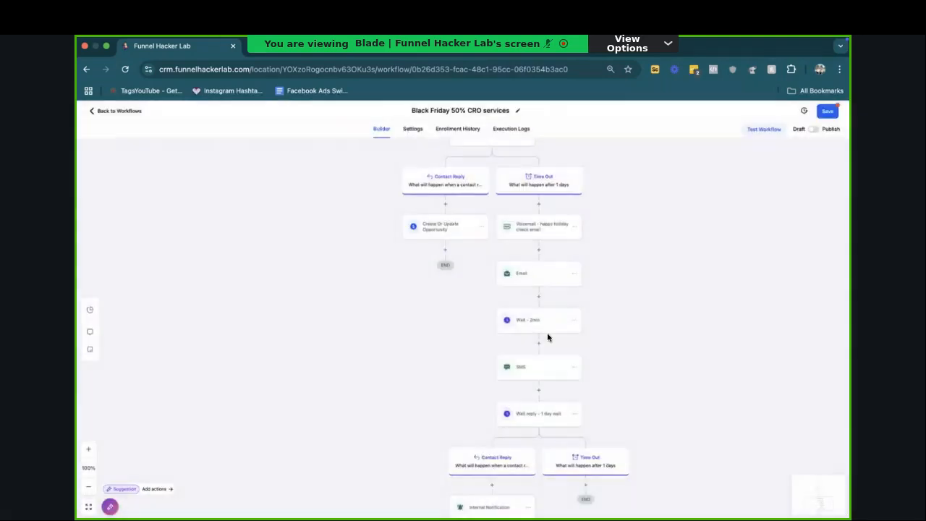
click(471, 232)
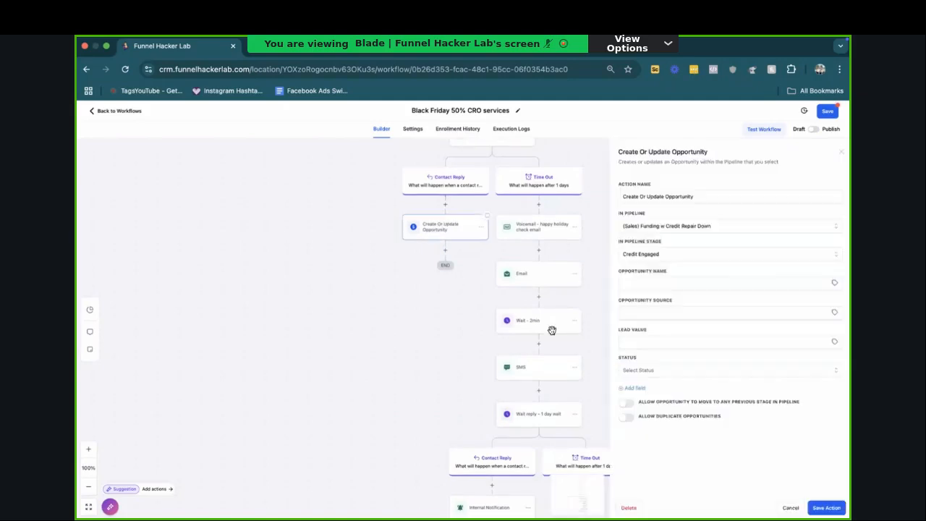
click(630, 508)
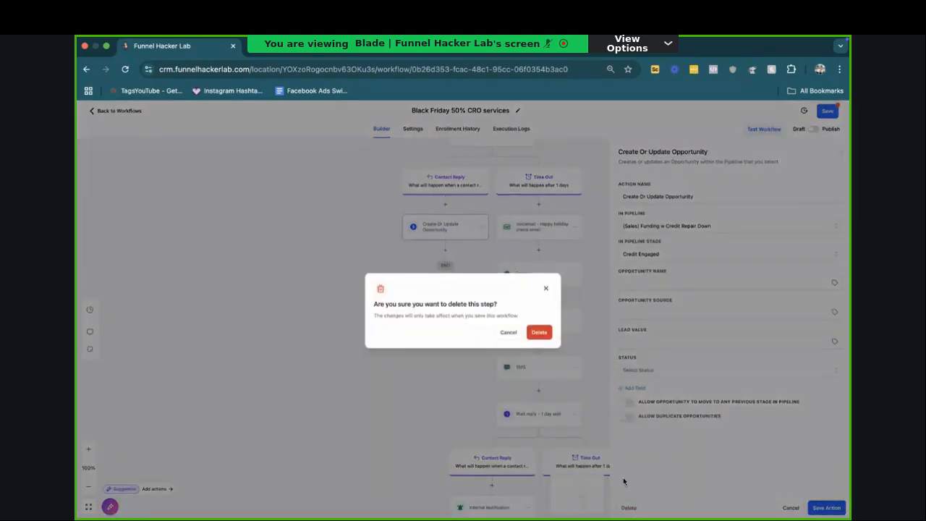
click(537, 334)
Step: Delete the Internal Notification and Create Or Update Opportunity actions from the third sequence's Contact Reply branch
scroll(543, 355, down, 3)
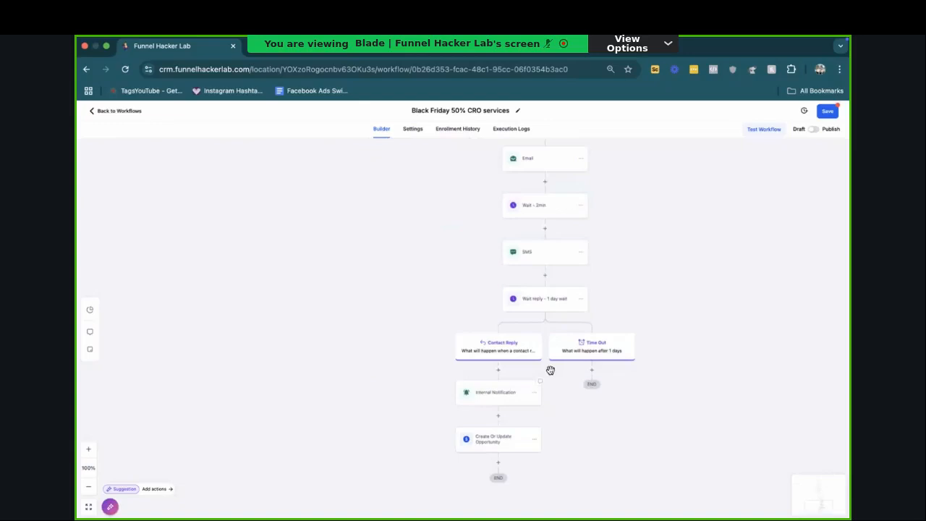
click(499, 394)
click(663, 507)
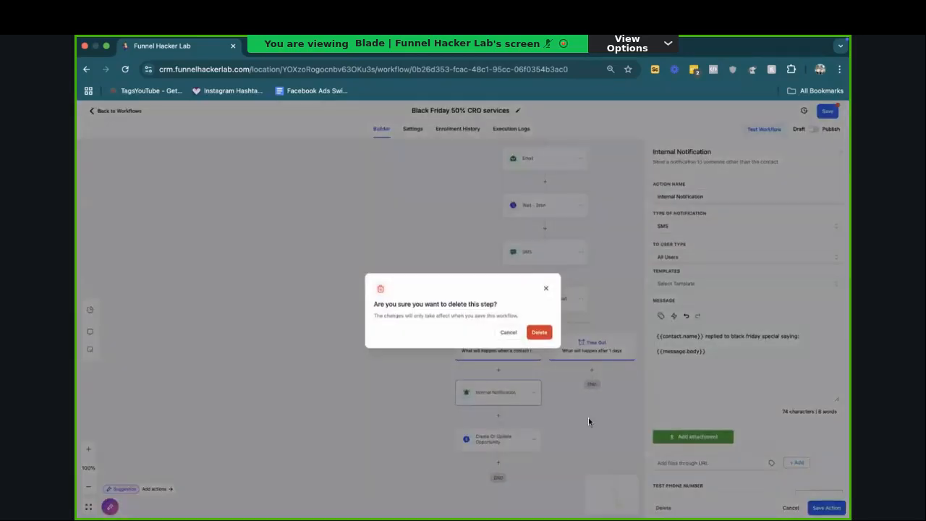
click(538, 332)
click(500, 394)
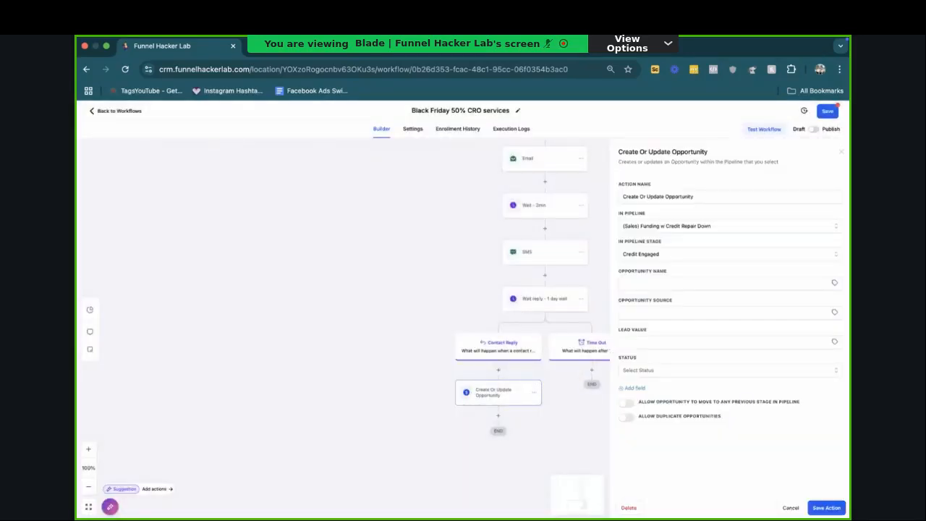
click(633, 507)
click(538, 333)
Step: Add a Go To action to the second sequence's Contact Reply branch, targeting the Internal Notification in the first sequence's Contact Reply branch
scroll(543, 339, up, 3)
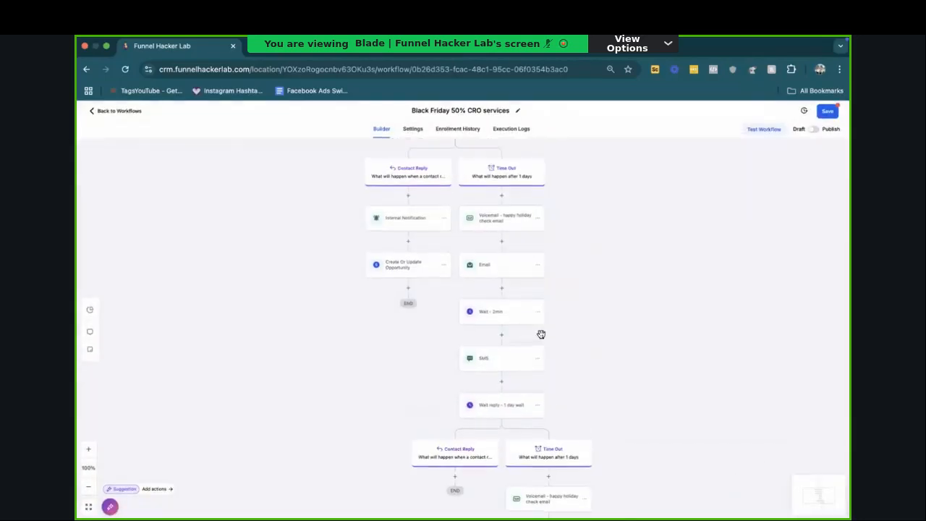
click(455, 477)
text(go)
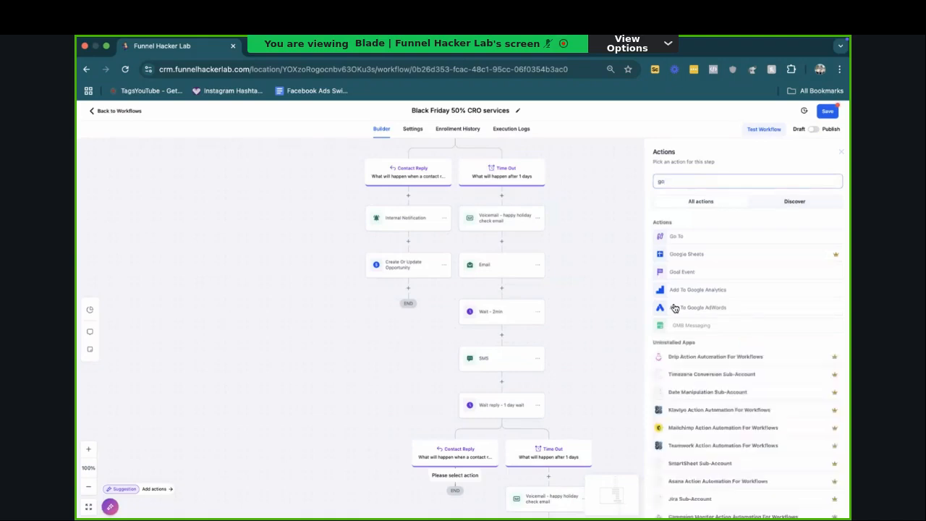
click(676, 236)
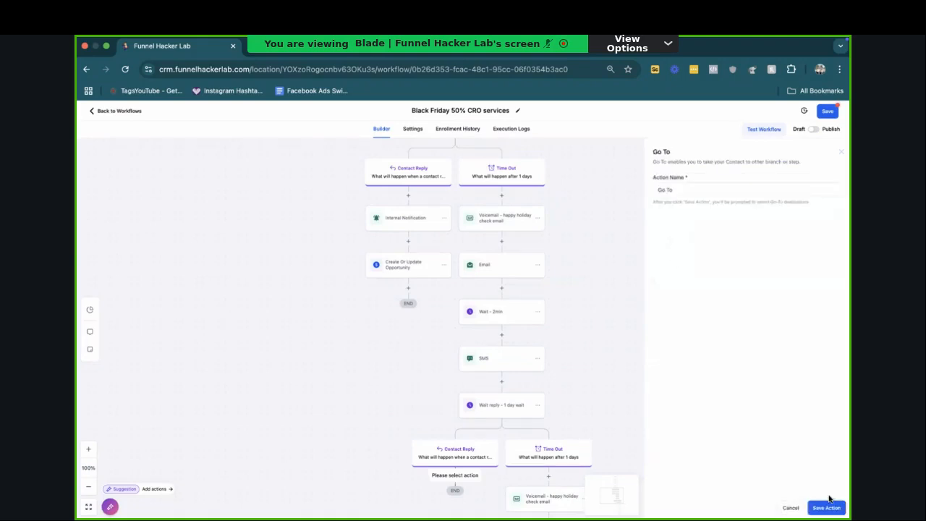
click(829, 500)
scroll(407, 217, down, 2)
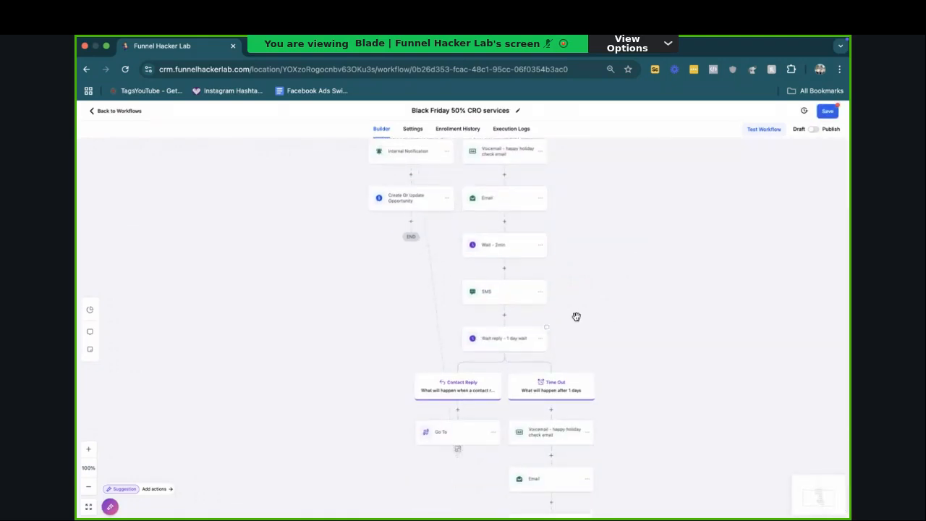
Step: Set the second sequence's "Wait reply - 1 day wait" to wait for replies to Email and SMS, and save the action
click(500, 343)
click(604, 259)
click(568, 300)
click(568, 315)
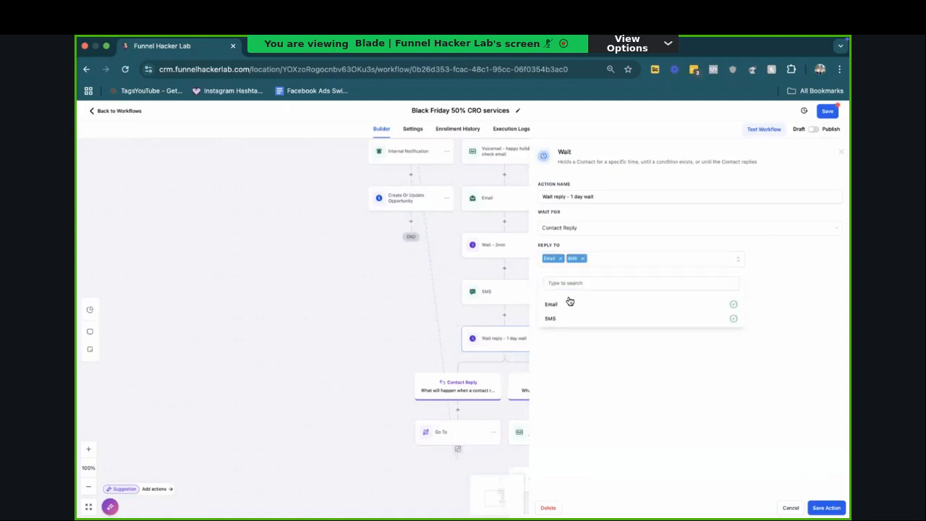
click(826, 507)
Step: Set the third sequence's "Wait reply - 1 day wait" to wait for replies to Email and SMS, and save the action
scroll(827, 497, down, 6)
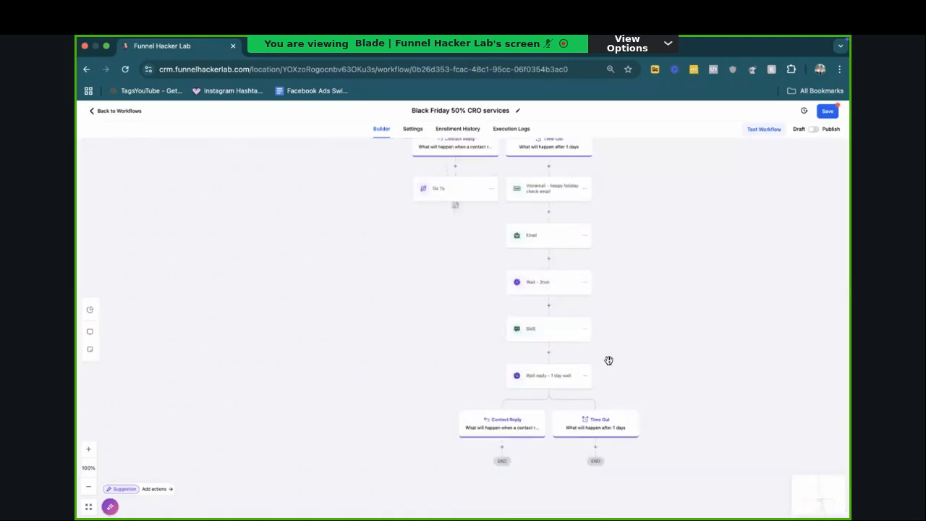
click(559, 375)
click(615, 258)
click(561, 304)
click(556, 317)
click(826, 507)
Step: Add a Go To action to the third sequence's Contact Reply branch, targeting the first sequence's Internal Notification
click(503, 446)
text(go)
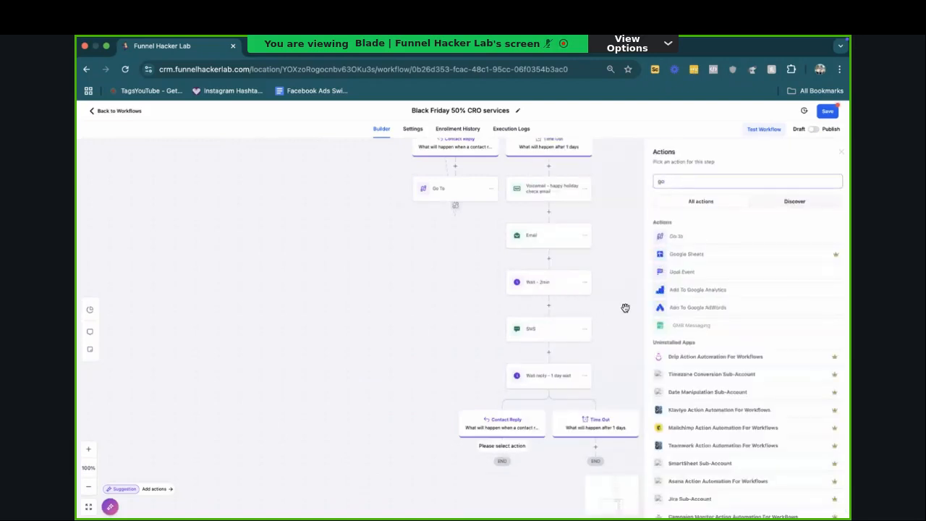
click(672, 242)
click(826, 507)
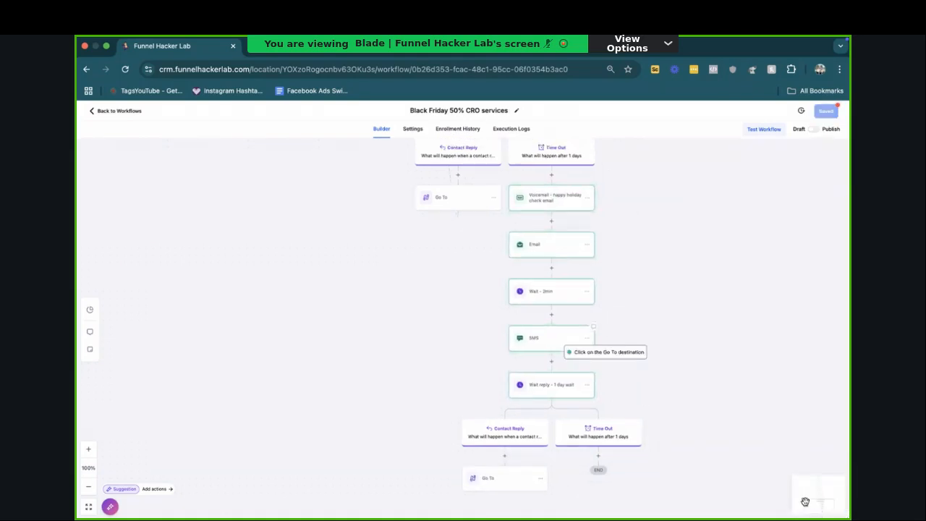
scroll(569, 351, up, 3)
click(564, 339)
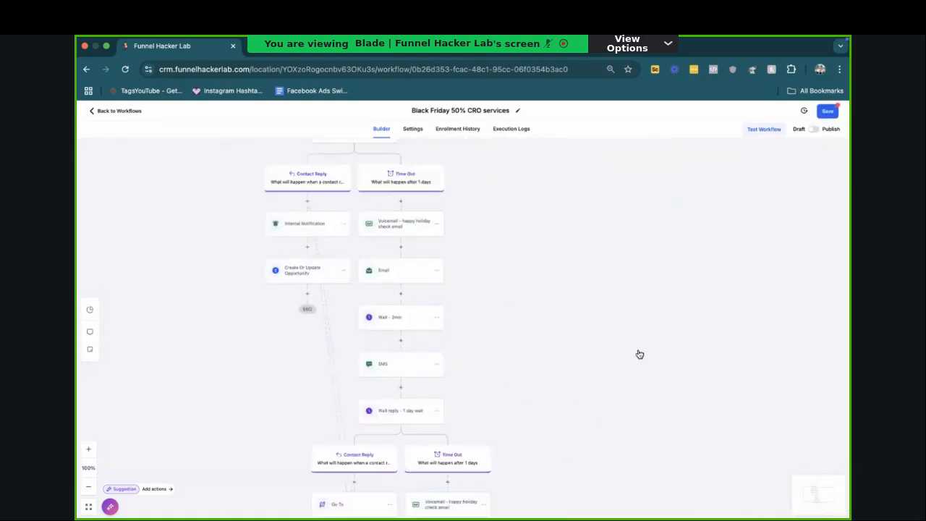
Step: Review the second sequence's Voicemail and Email contents, and look through the workflow's connected branches
scroll(434, 333, down, 3)
scroll(401, 353, up, 5)
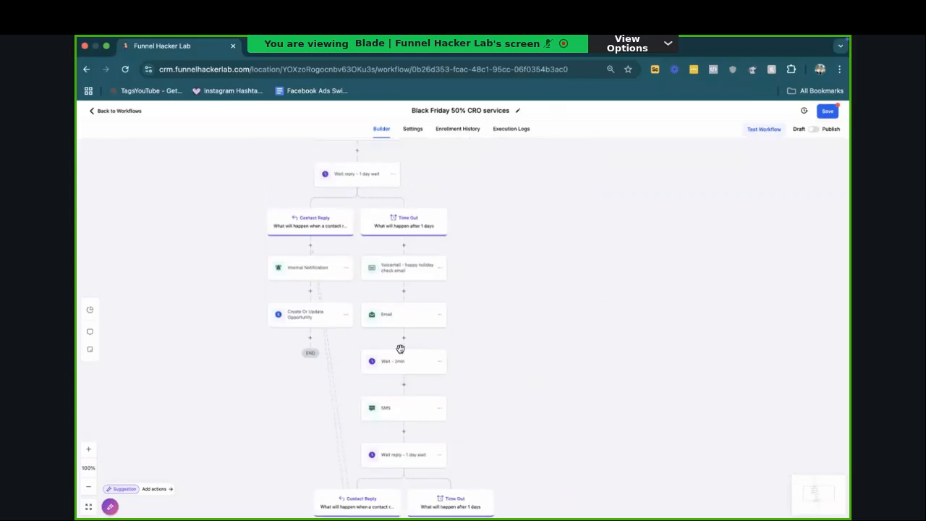
click(398, 280)
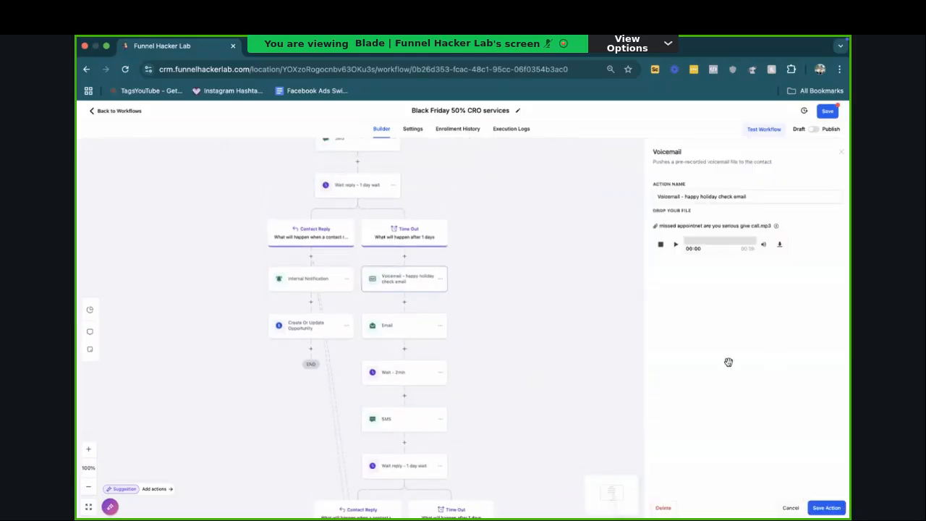
click(394, 327)
scroll(745, 445, down, 3)
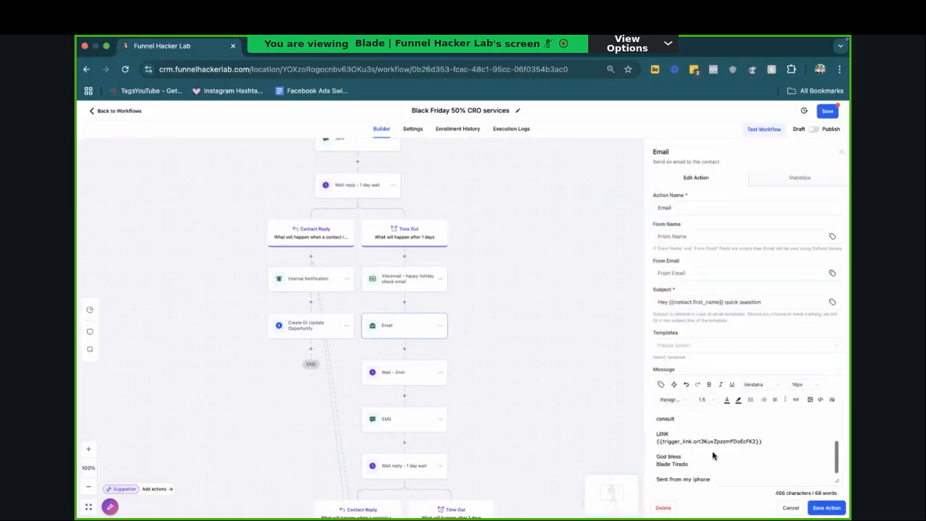
click(791, 507)
scroll(465, 301, down, 3)
scroll(465, 302, down, 5)
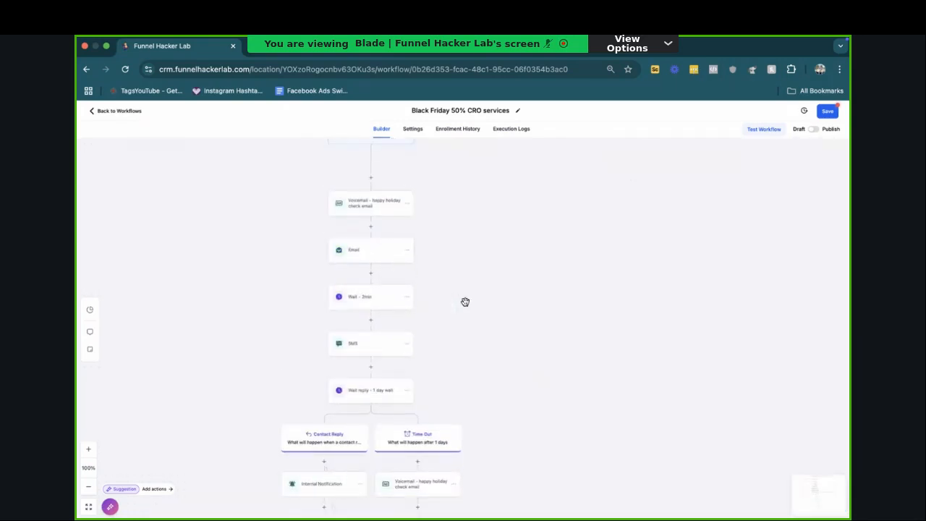
scroll(465, 304, down, 5)
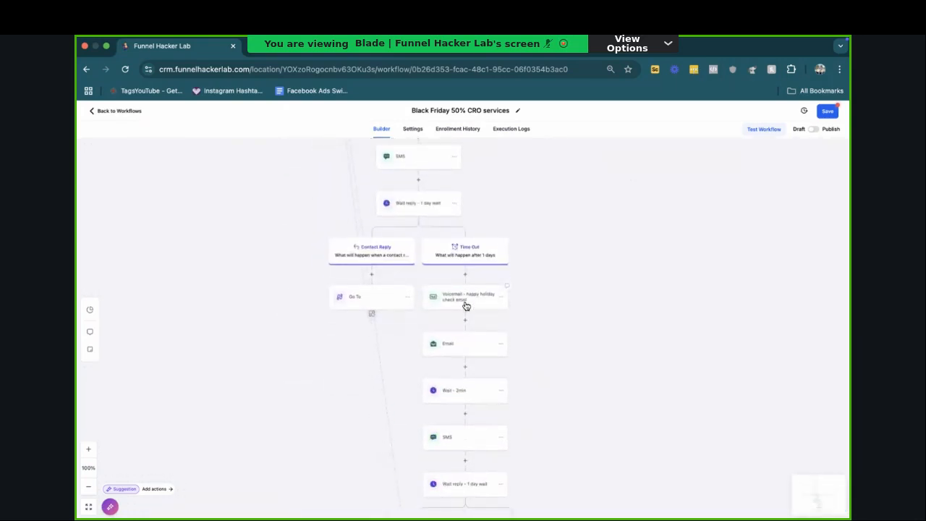
scroll(503, 238, down, 10)
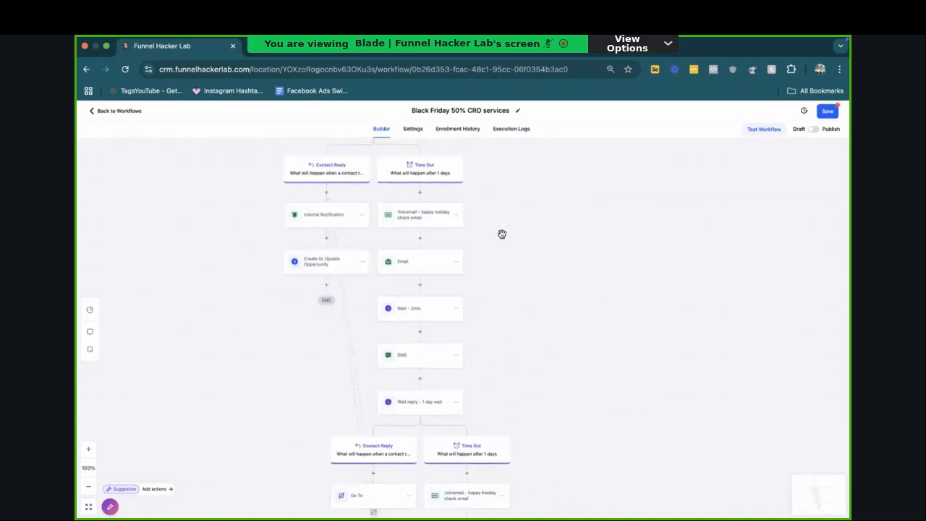
scroll(503, 239, down, 10)
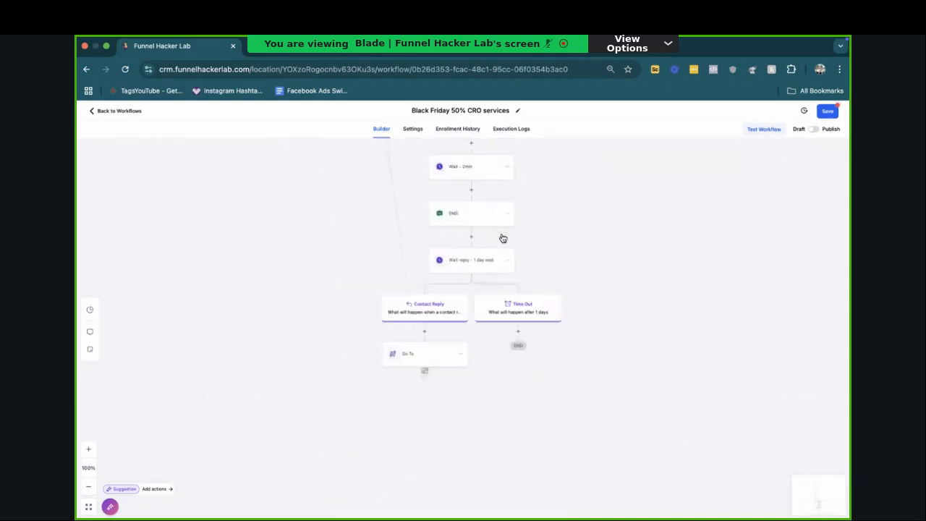
Step: Copy the third sequence from its Voicemail action onward and paste it into that sequence's Time Out branch
click(508, 232)
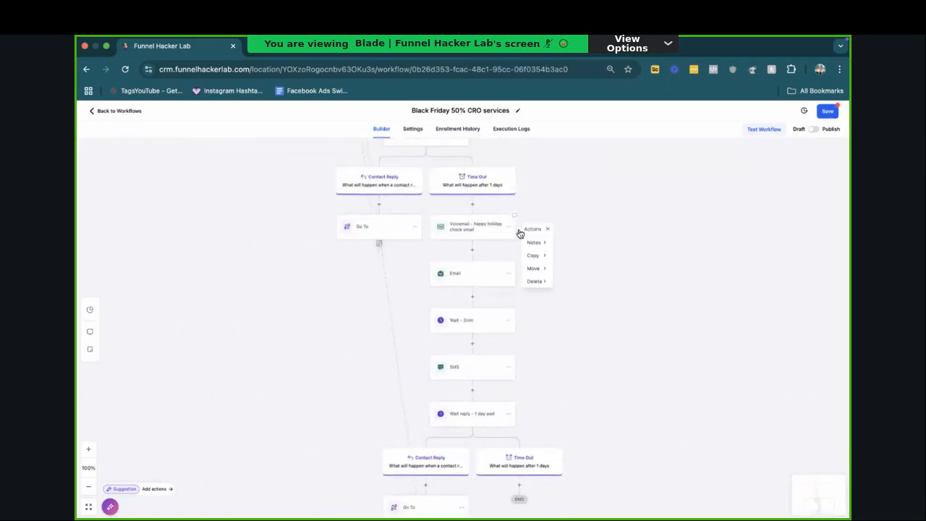
mouse_move(534, 256)
click(568, 260)
scroll(568, 279, down, 3)
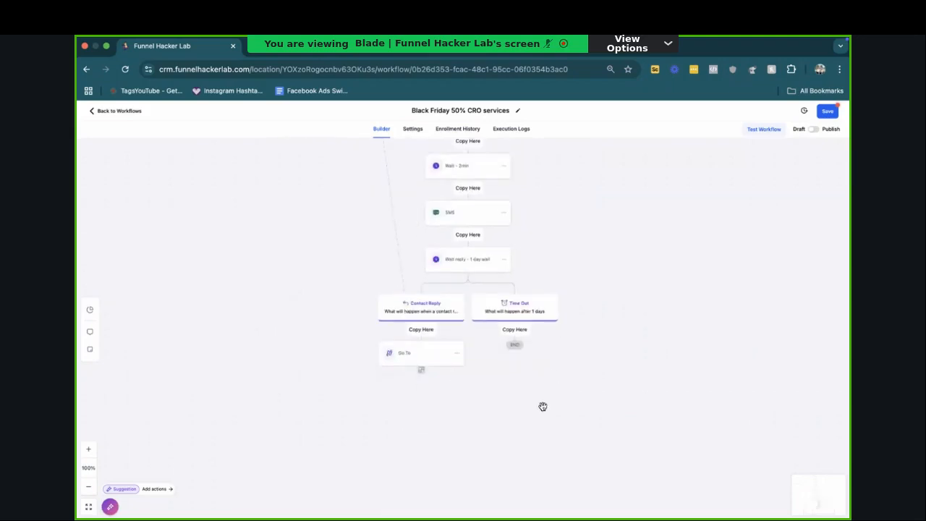
click(513, 332)
scroll(514, 340, down, 3)
Step: Copy the fourth sequence from its Voicemail action onward into its own Time Out branch, and try to save the workflow
scroll(514, 339, up, 3)
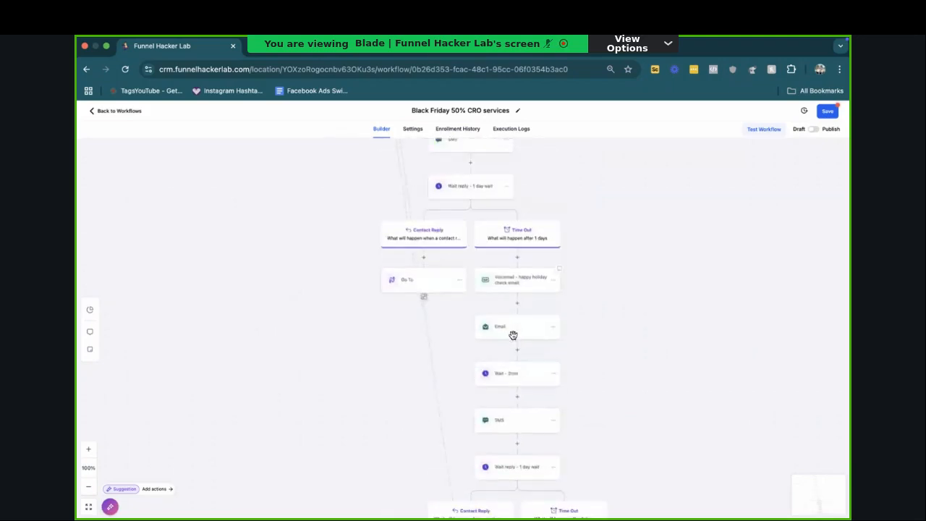
click(552, 279)
click(601, 313)
scroll(600, 318, down, 5)
click(570, 326)
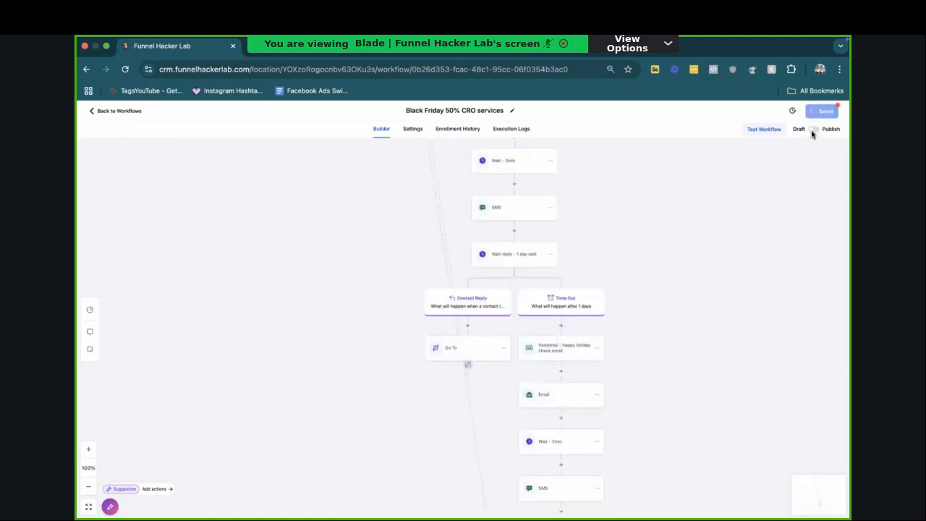
click(828, 112)
Step: Set the fourth sequence's "Wait reply - 1 day wait" to wait for replies to Email and SMS, and save the action
scroll(615, 275, up, 2)
scroll(578, 296, down, 3)
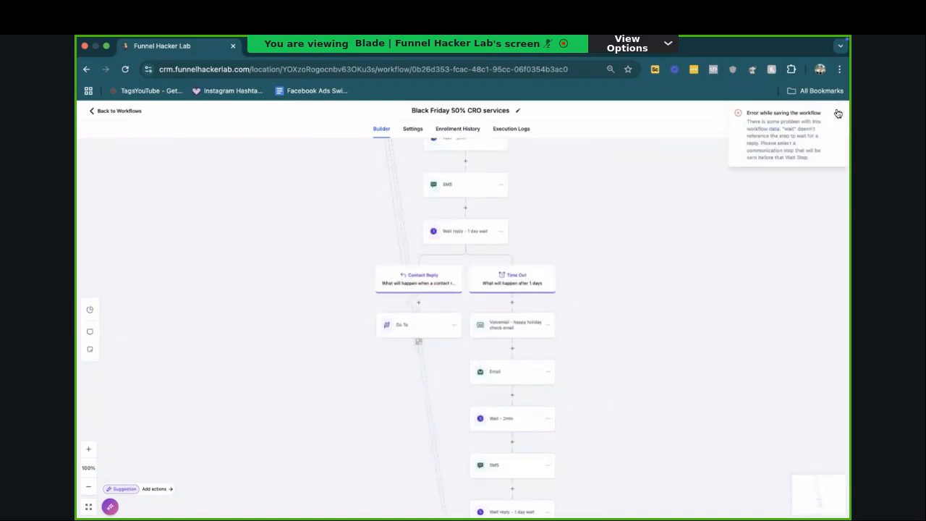
scroll(579, 326, down, 3)
click(515, 395)
click(612, 260)
click(571, 316)
click(568, 303)
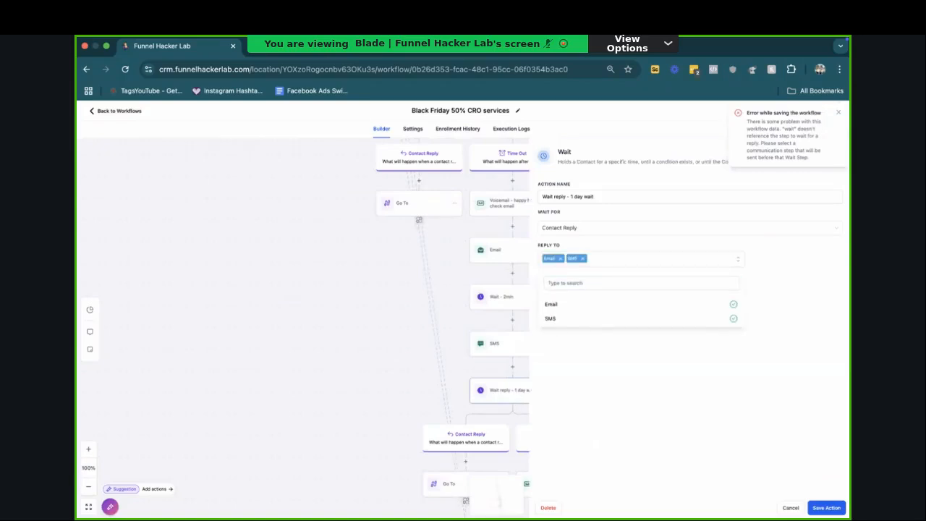
click(827, 508)
Step: Set the last sequence's "Wait reply - 1 day wait" to wait for replies to Email and SMS, and save the action and workflow
scroll(558, 407, down, 3)
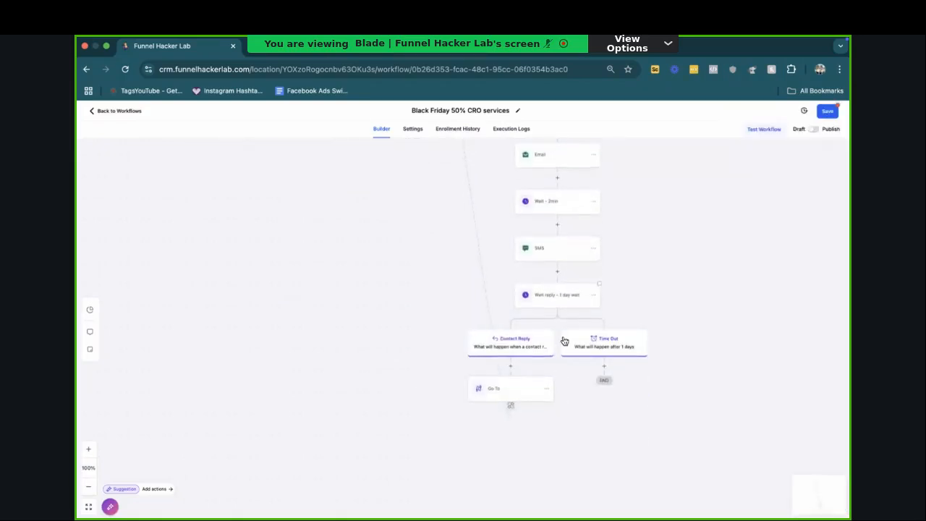
click(563, 301)
click(575, 258)
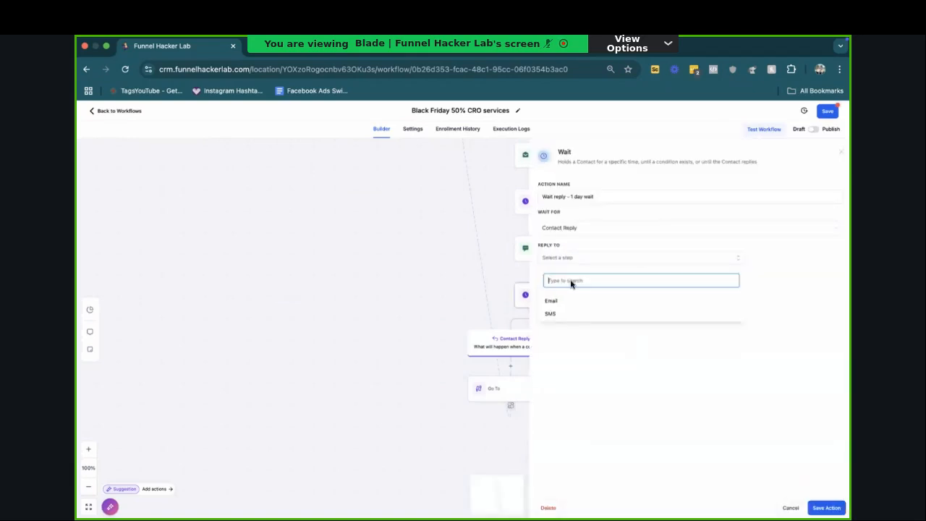
click(550, 318)
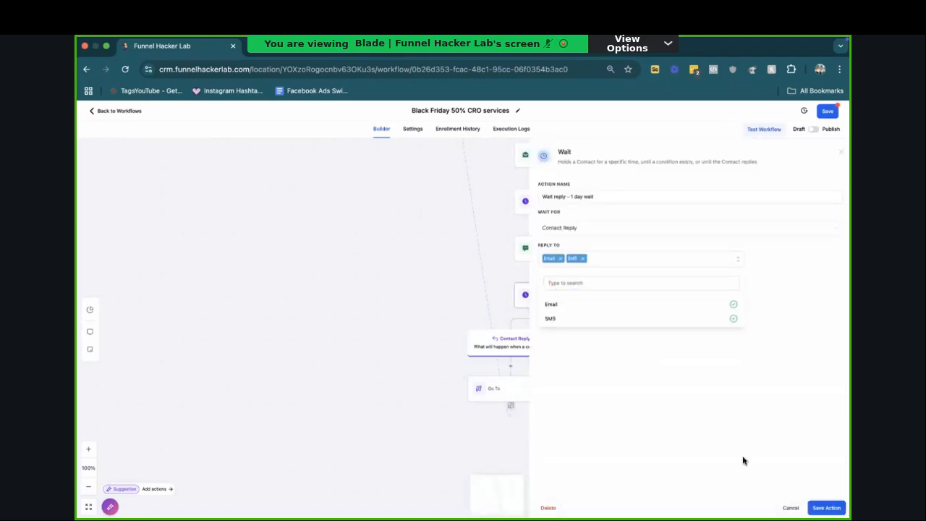
click(826, 508)
click(826, 110)
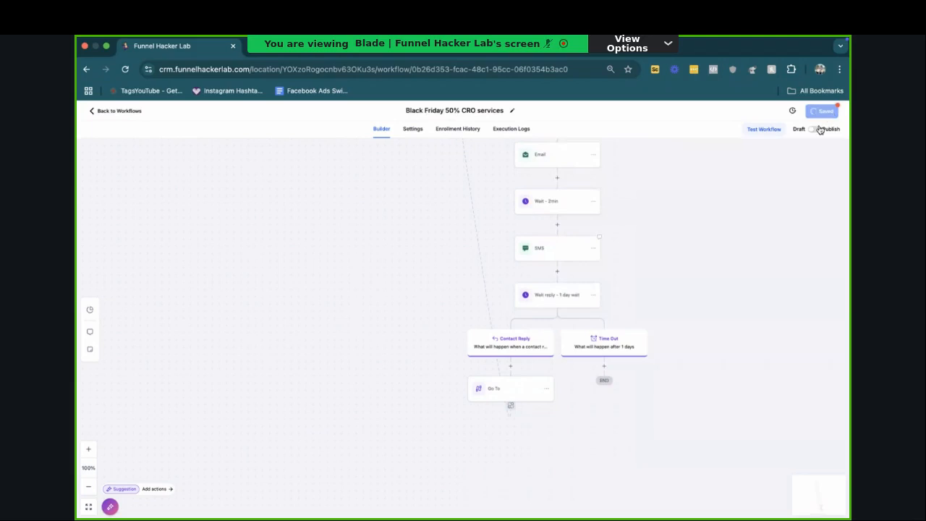
Step: Check the message of the last sequence's SMS action, close it without changes, and publish the workflow
click(549, 261)
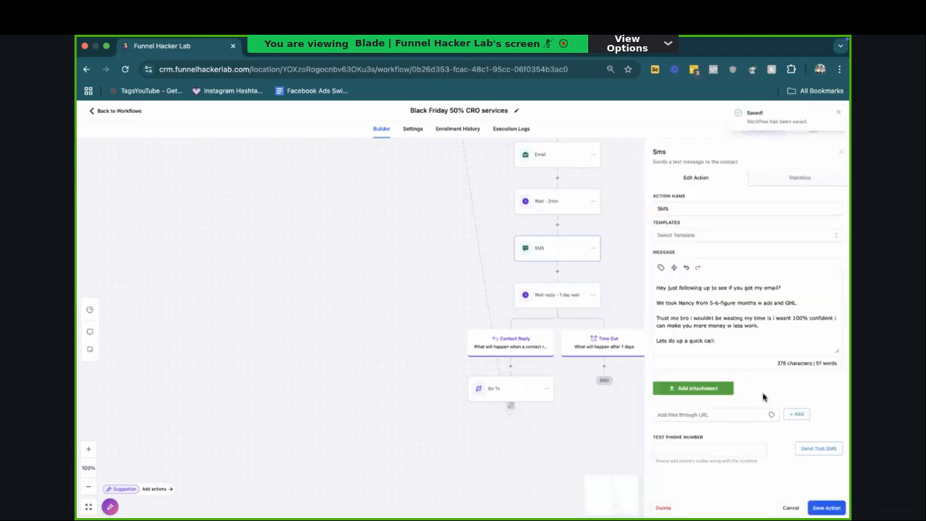
click(791, 508)
scroll(753, 316, up, 2)
scroll(750, 312, down, 4)
scroll(751, 311, up, 1)
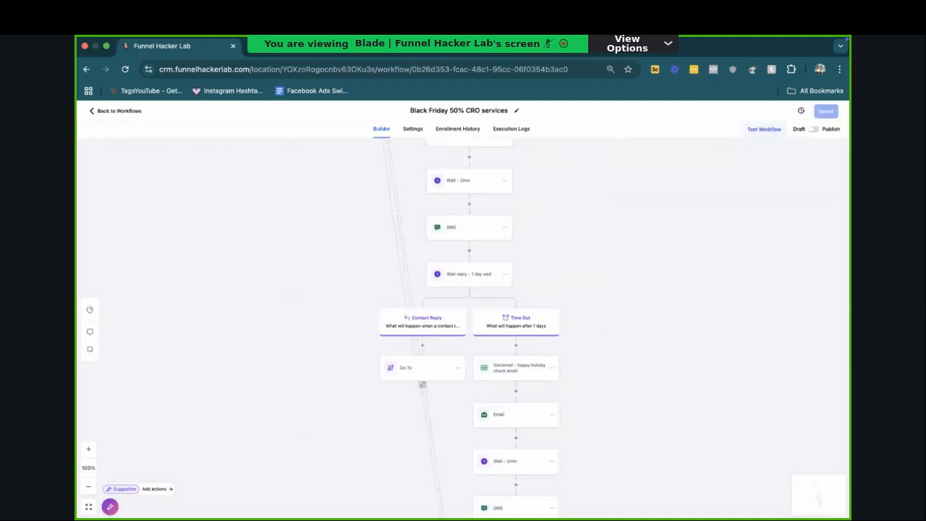
click(813, 131)
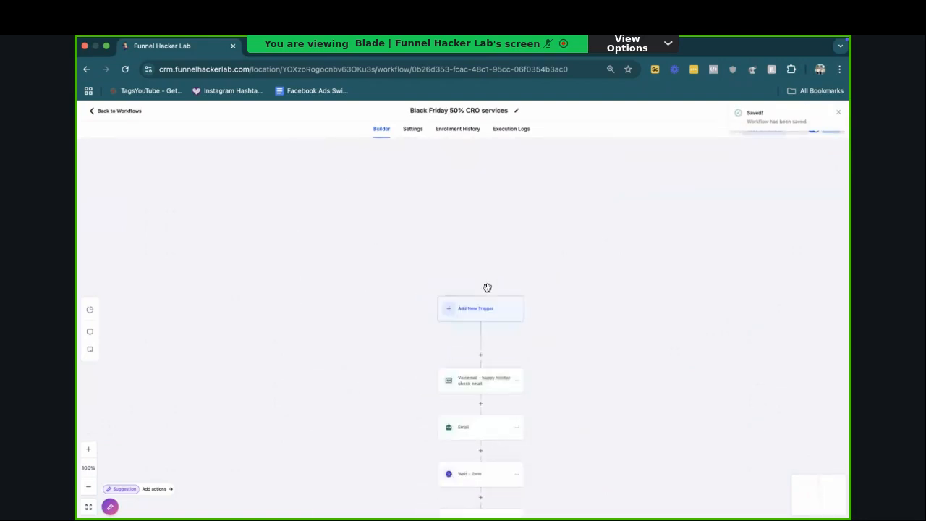
Step: Set up a Contact Tag trigger with a Tag Added filter, enter "holiday special" as the tag, and cancel the trigger
click(491, 307)
text(tag)
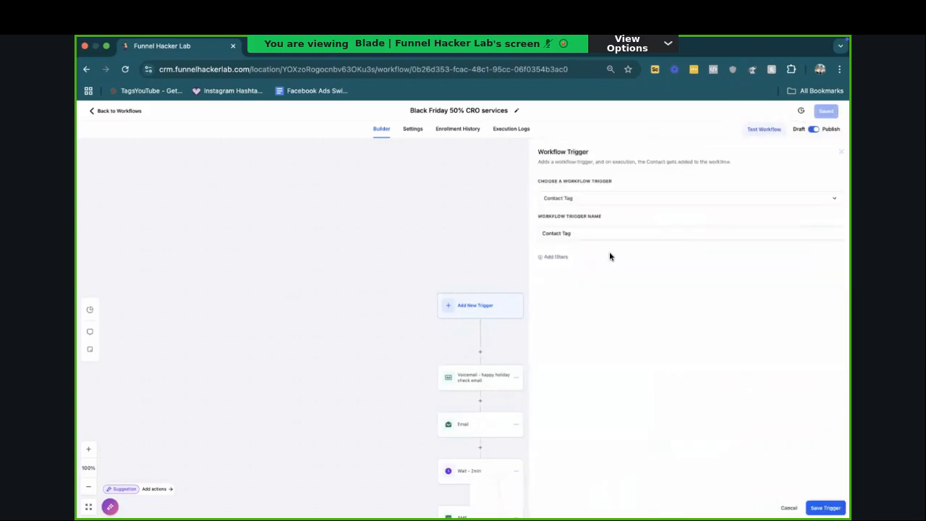
click(556, 257)
click(549, 266)
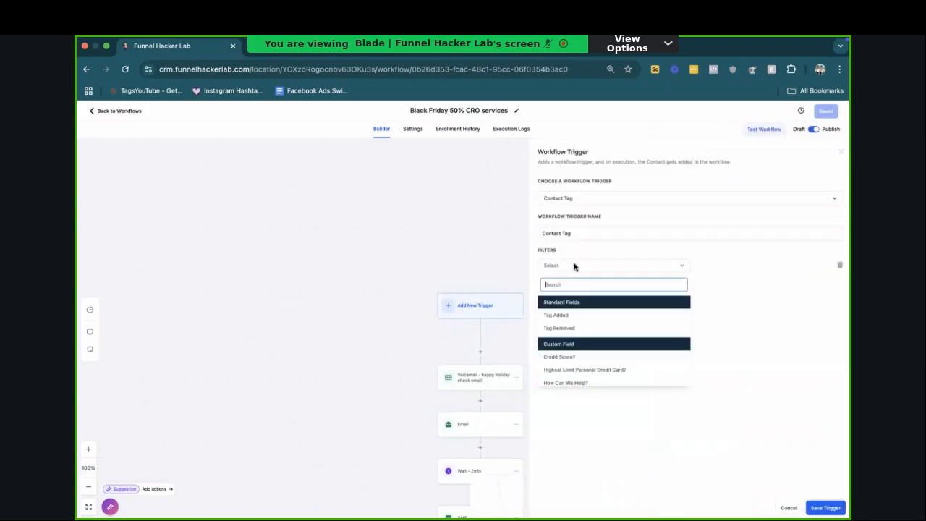
click(608, 316)
text(holiday specia)
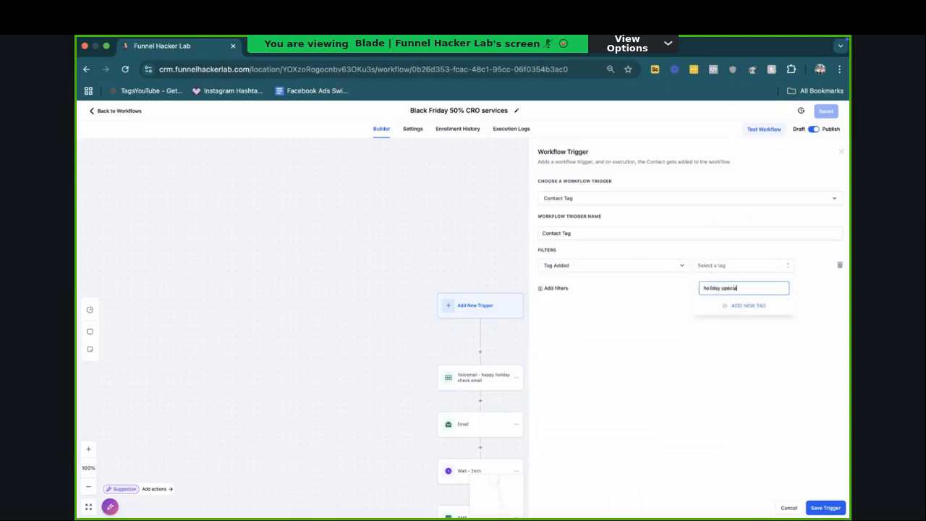
text(l)
click(788, 508)
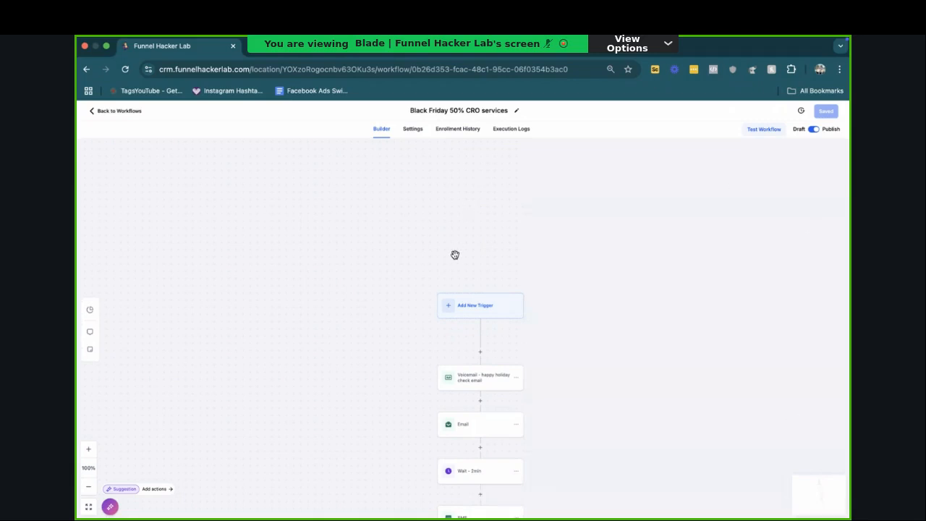
Step: Leave the workflow for the contacts list, check the available filters, and select the listed contact for a bulk action
click(134, 113)
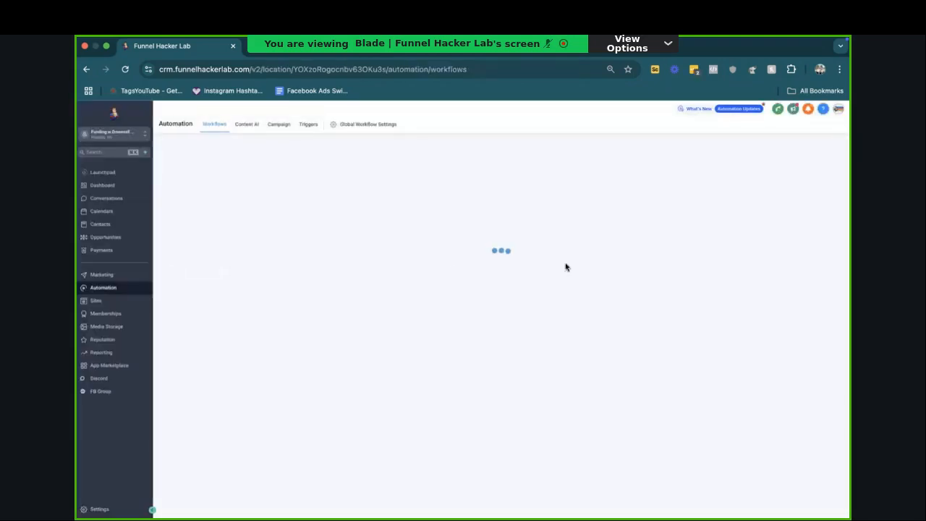
click(136, 223)
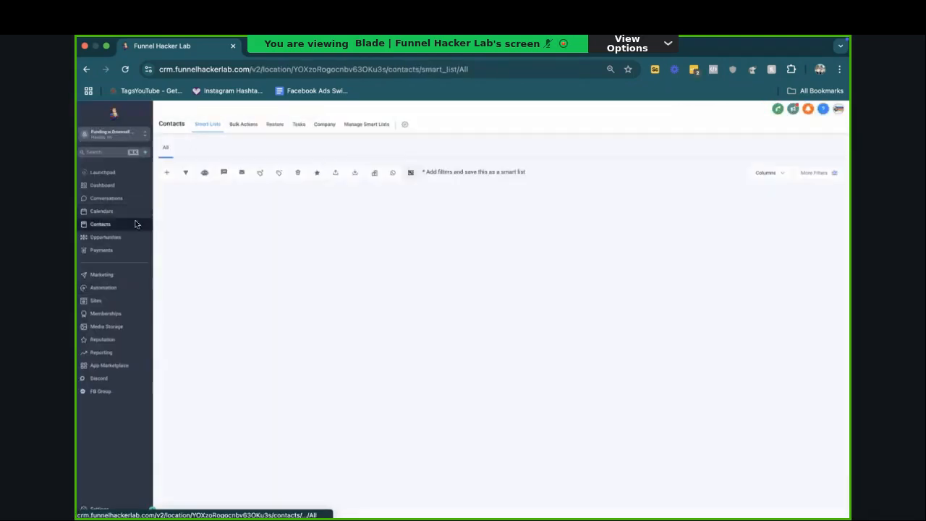
click(817, 175)
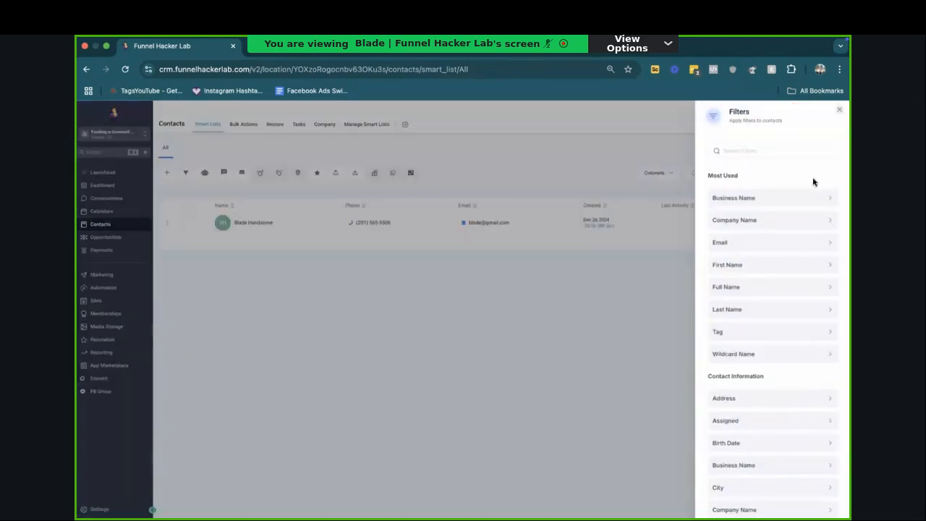
click(839, 110)
click(183, 223)
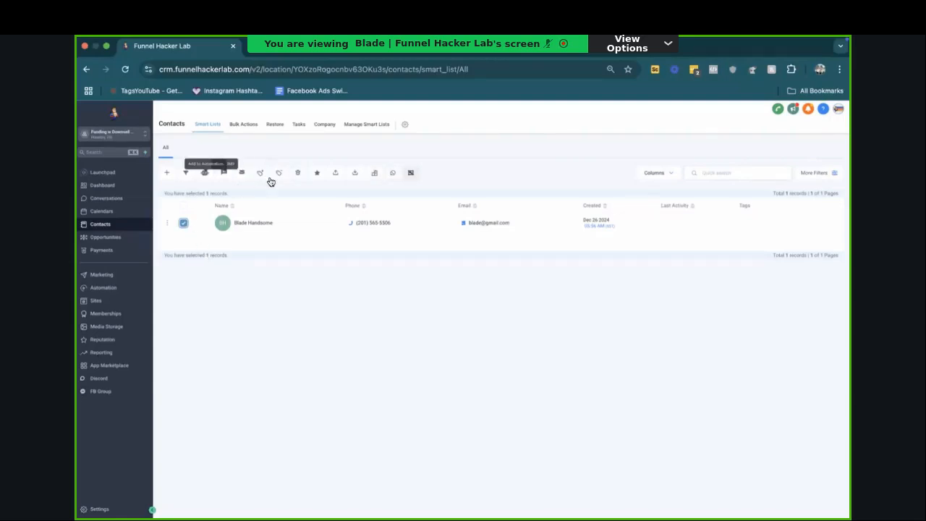
click(186, 175)
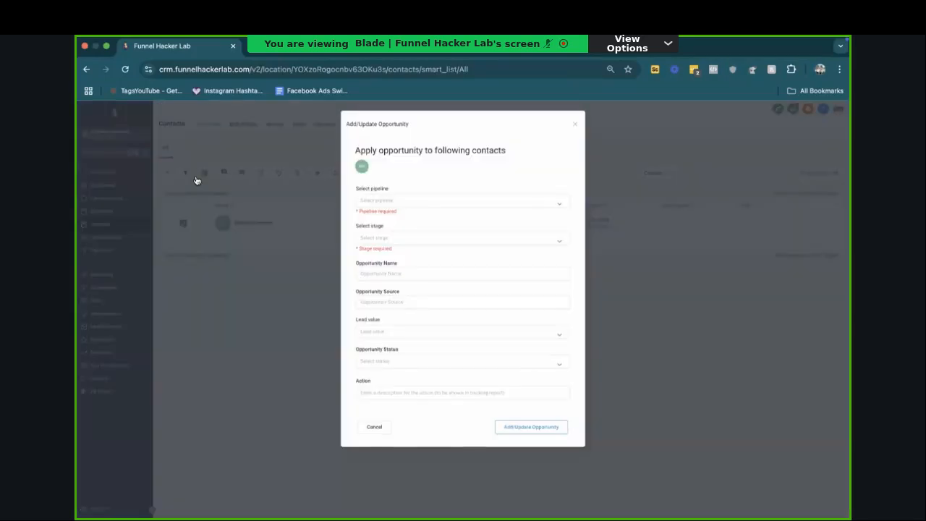
click(573, 125)
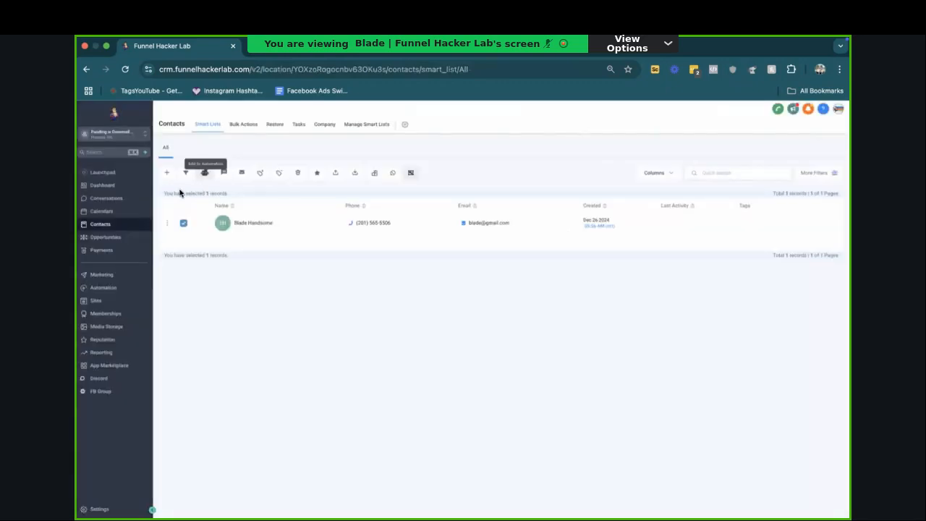
Step: Fill in adding the selected contact to the "Black Friday 50% CRO services" workflow with action "teast", and close the form without submitting
click(203, 177)
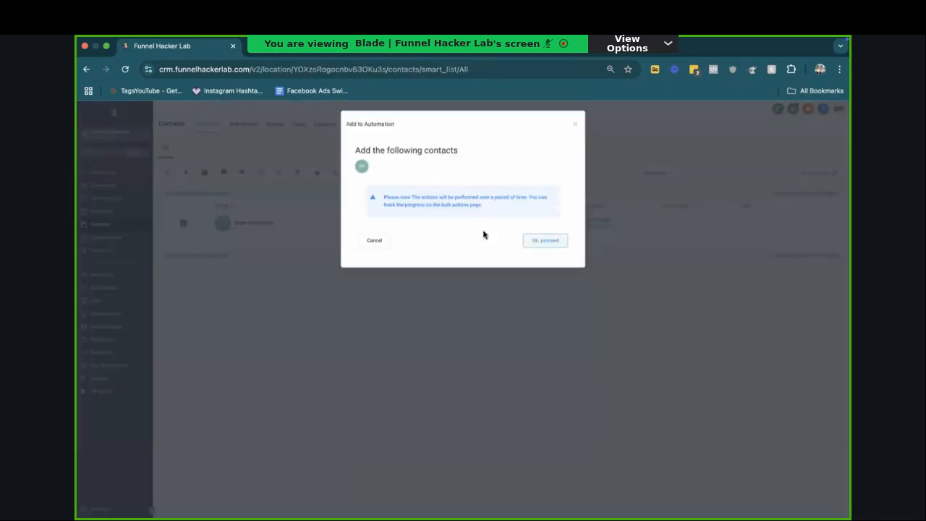
click(543, 241)
click(427, 232)
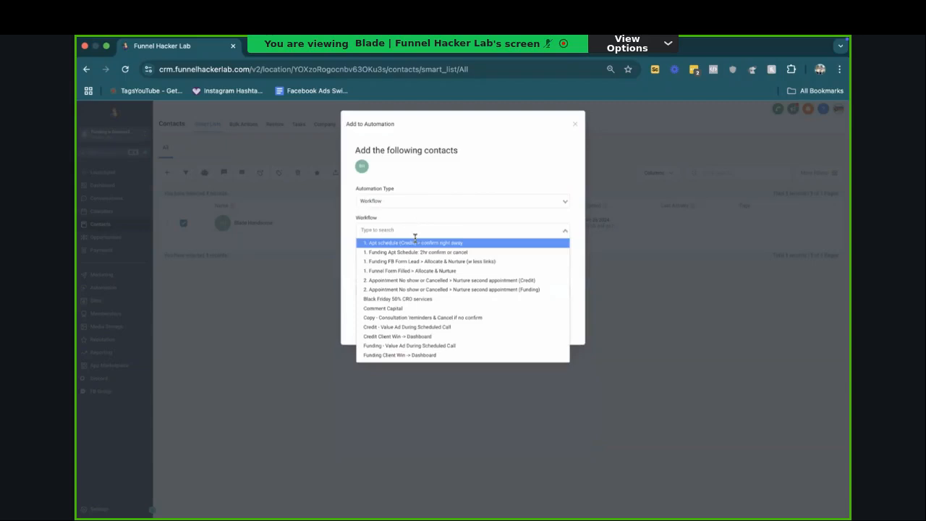
scroll(424, 305, down, 1)
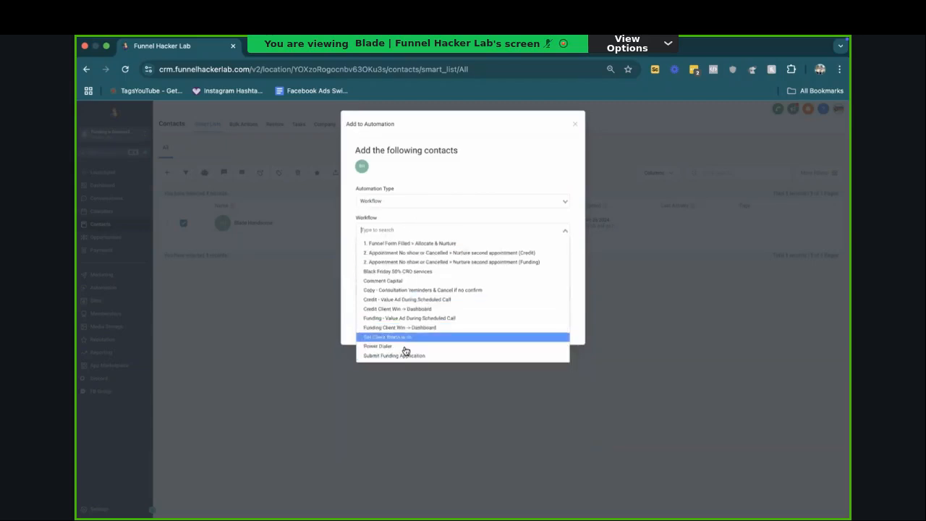
click(405, 272)
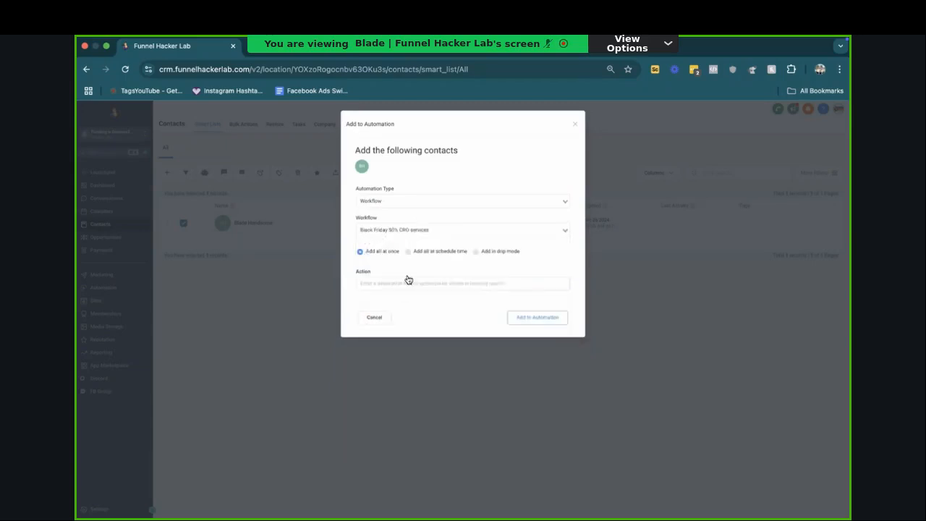
click(556, 319)
text(teast)
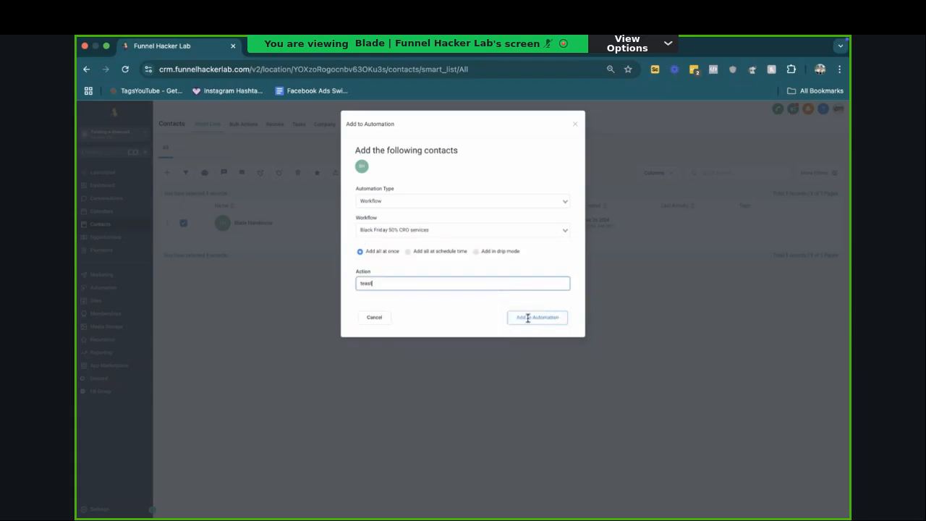
click(427, 272)
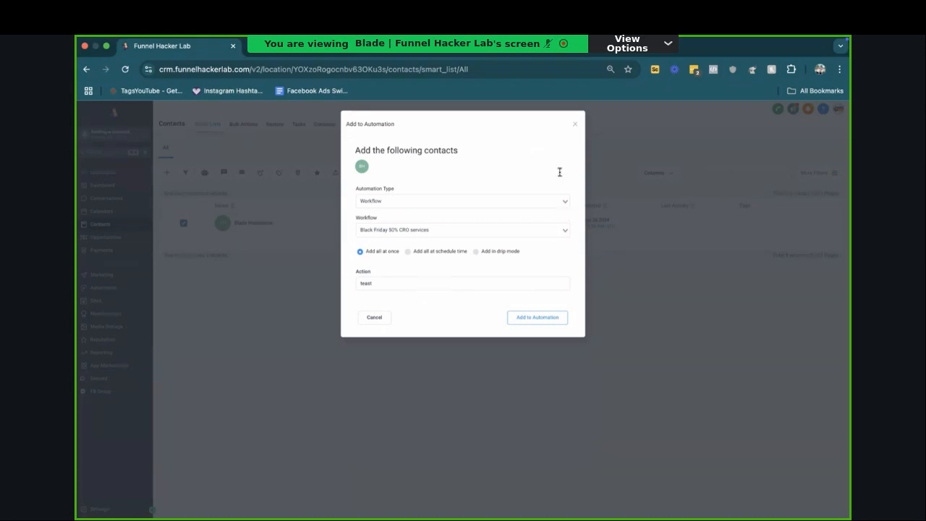
click(455, 251)
click(578, 129)
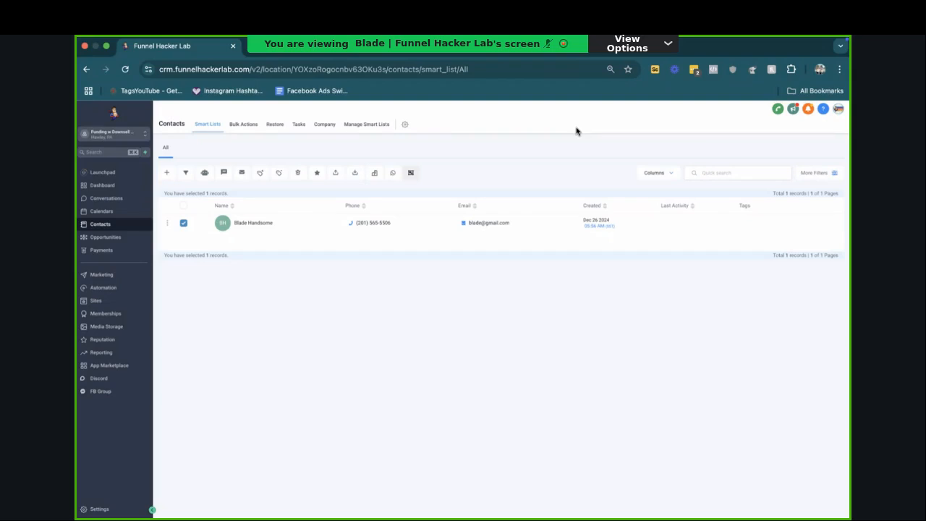
Step: Check the workflow list and examine the Credit Engaged stage in the opportunities pipeline
click(102, 288)
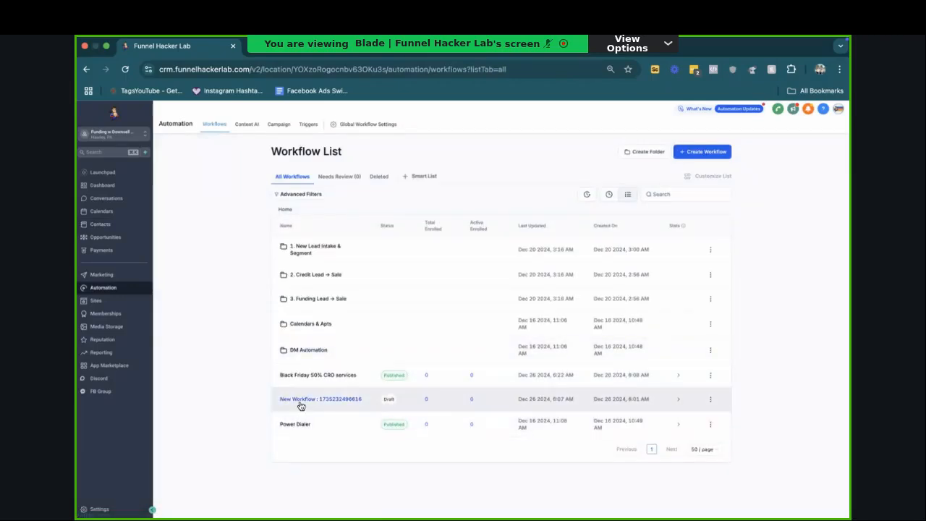
click(103, 226)
click(105, 238)
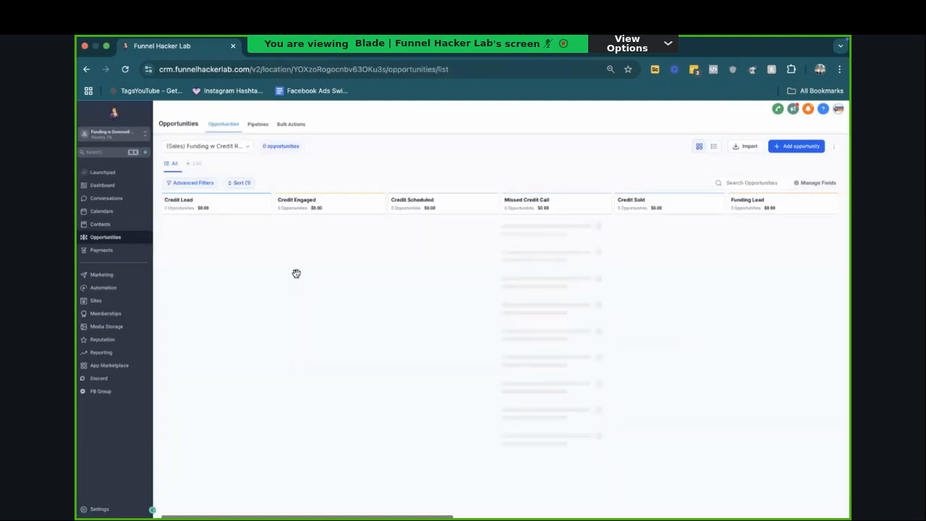
double_click(310, 217)
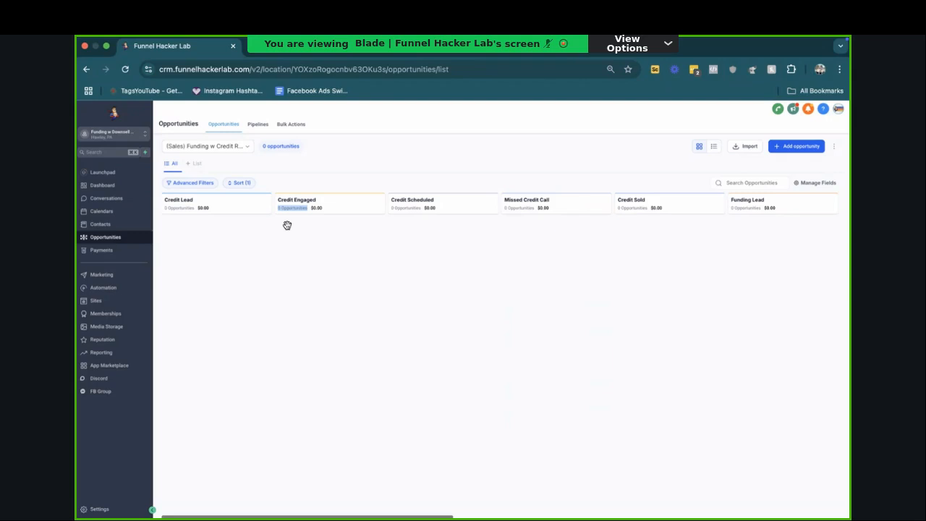
Step: Examine the Manual Call action in the Power Dialer workflow, close it unchanged, and return to the workflow list
click(104, 287)
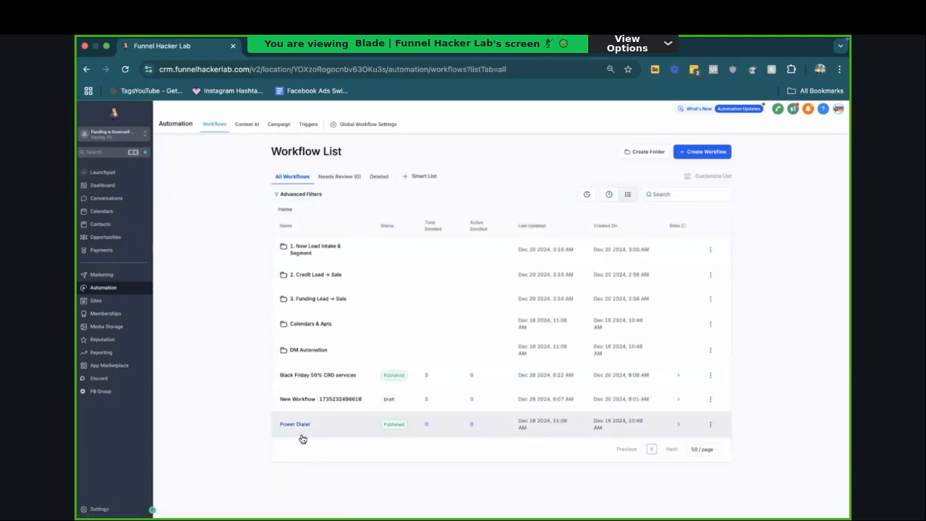
click(299, 428)
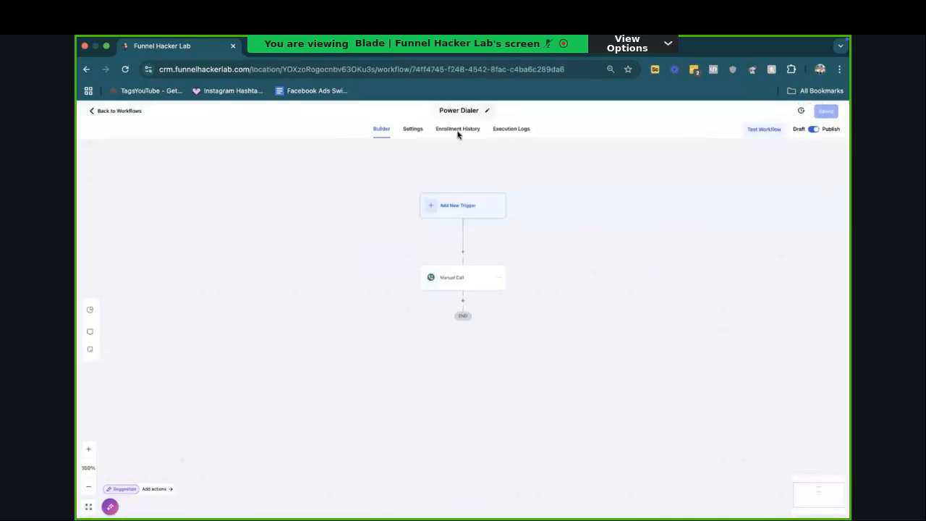
click(457, 282)
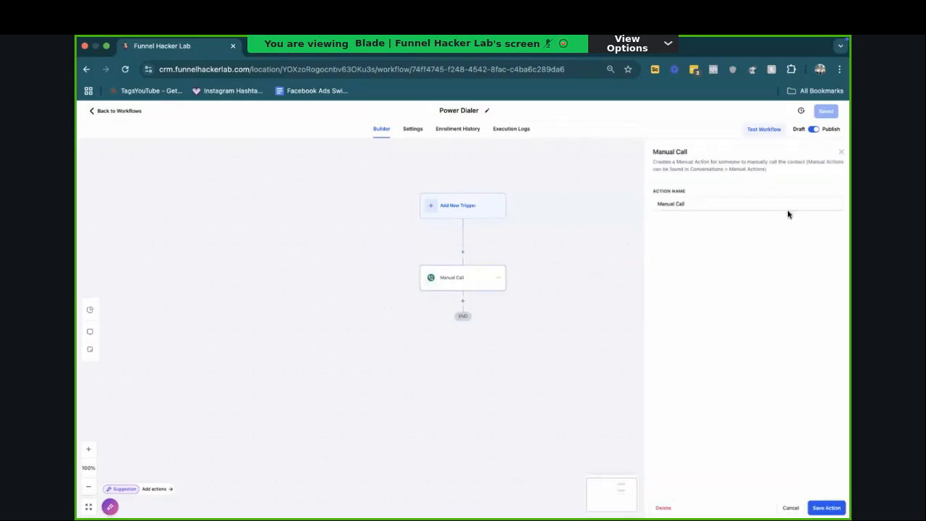
click(841, 152)
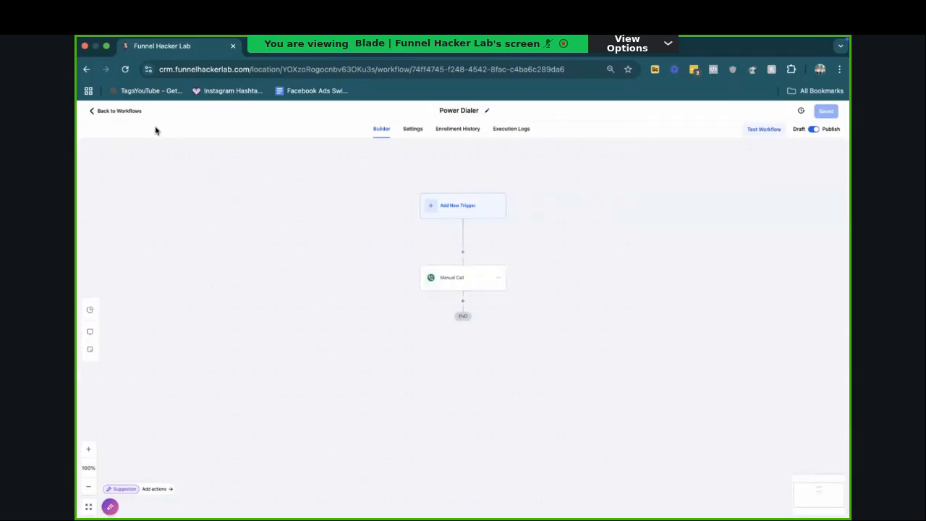
click(117, 110)
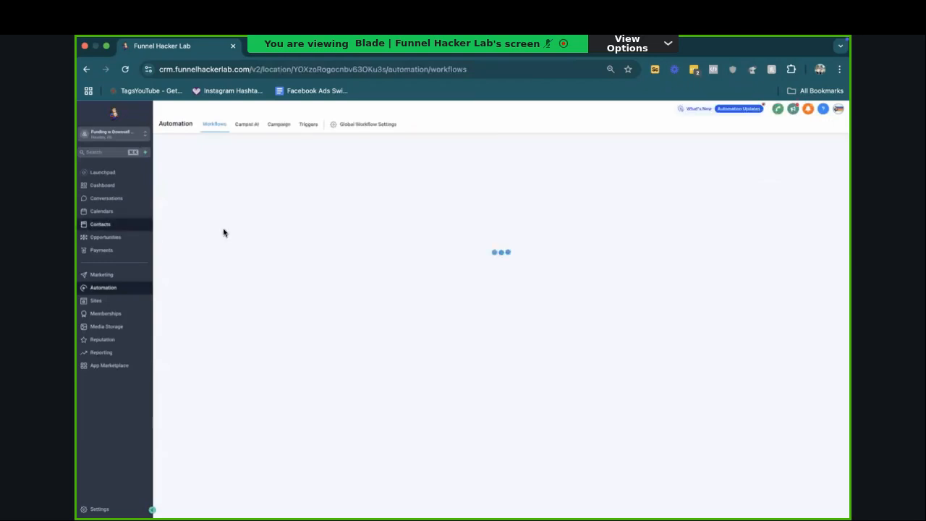
Step: Set up a contacts filter for the sales funding pipeline's Credit Engaged stage, and close the filters without applying it
click(115, 225)
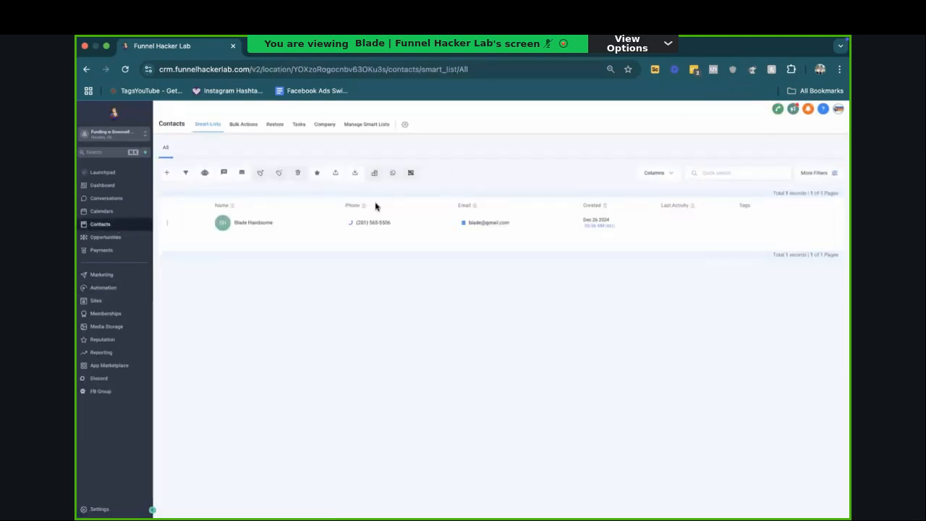
click(819, 173)
text(pip)
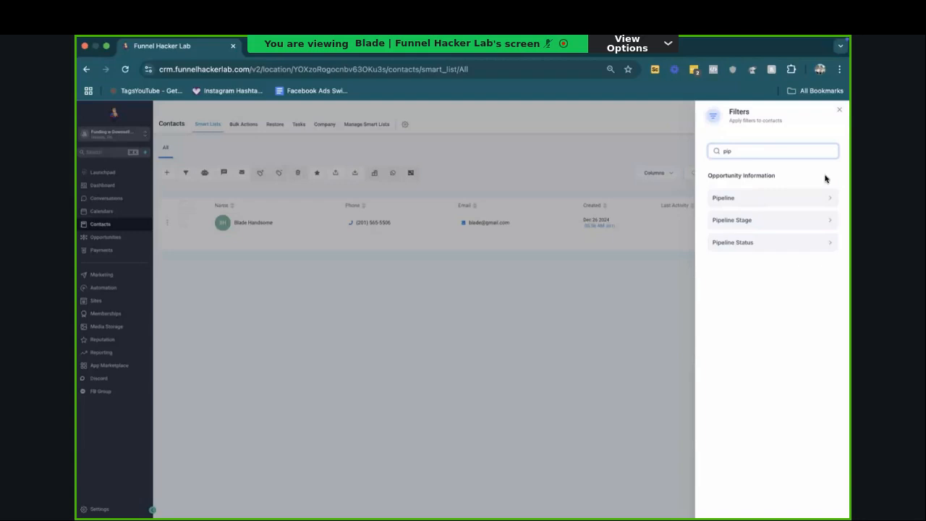
click(753, 220)
click(752, 220)
click(745, 232)
click(800, 217)
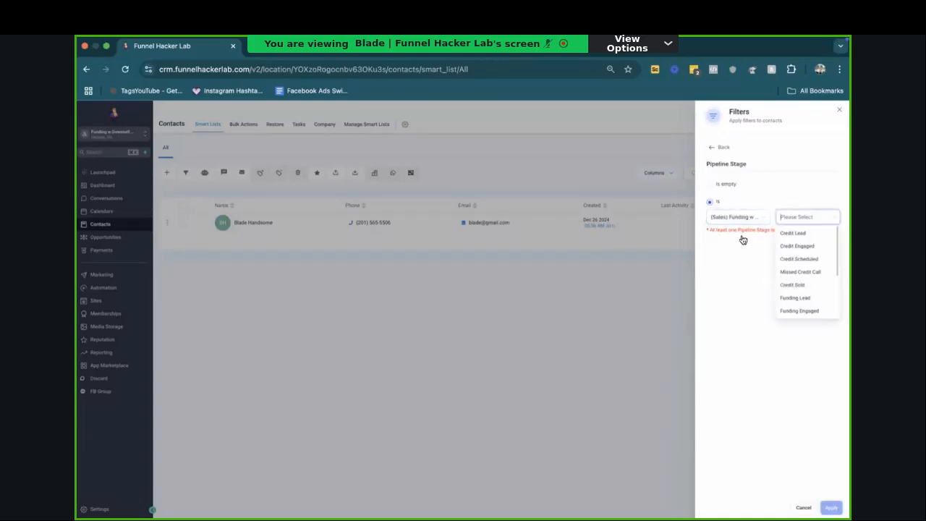
click(804, 235)
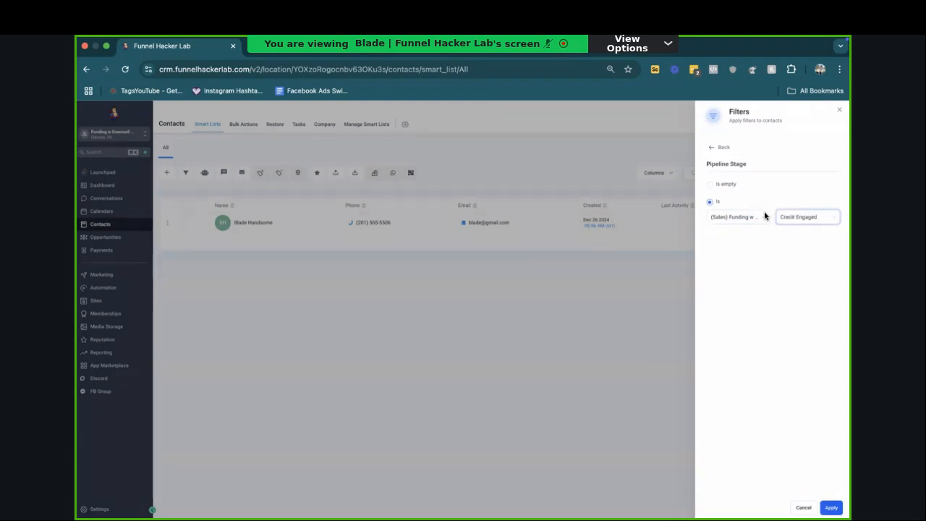
click(693, 317)
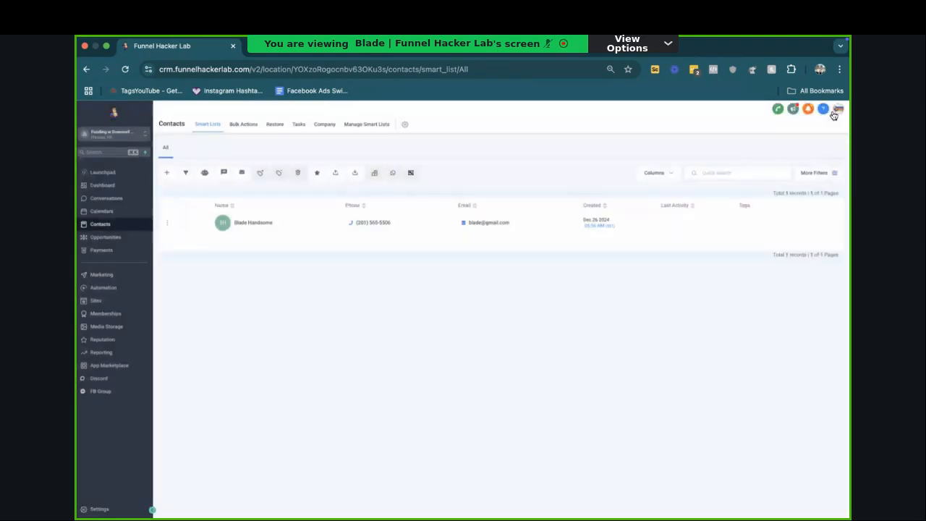
Step: Switch to the Funnel Hacker Lab sub-account and start working through the pending calls in its Manual Actions list
click(106, 199)
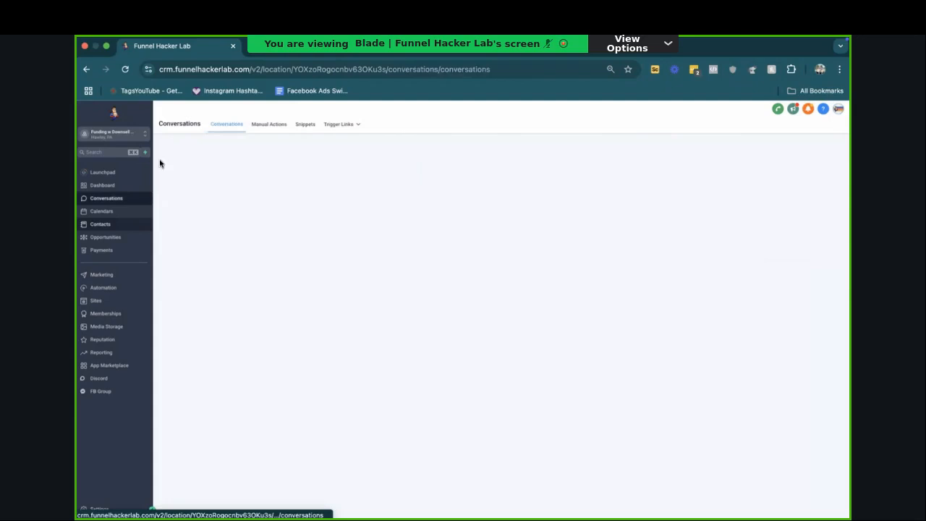
click(115, 135)
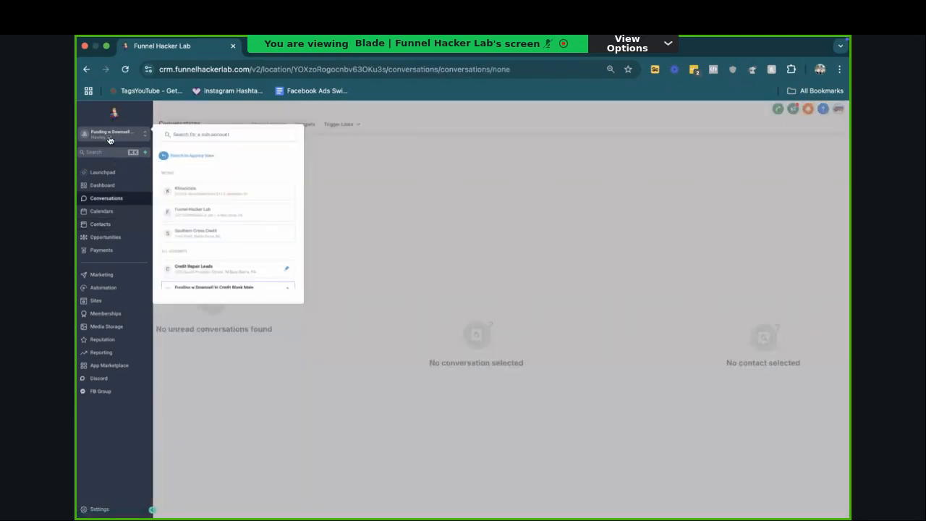
click(196, 157)
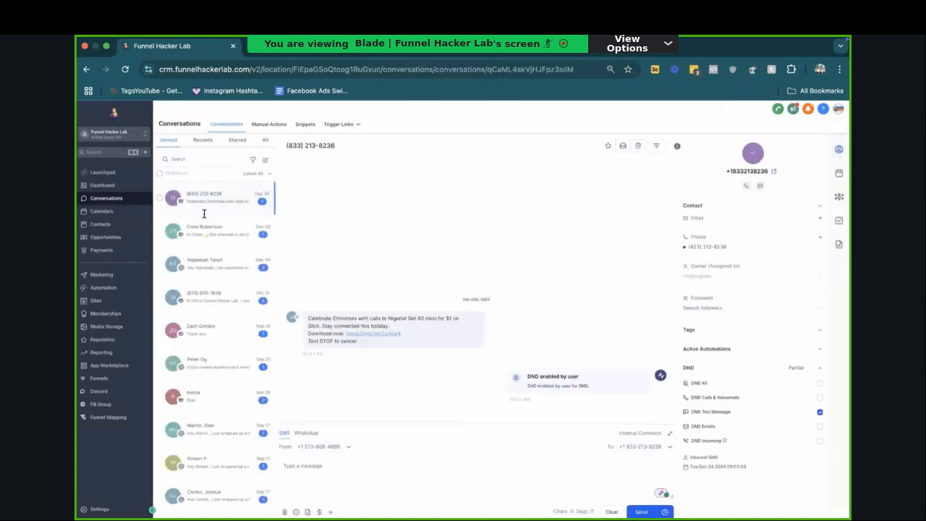
click(268, 126)
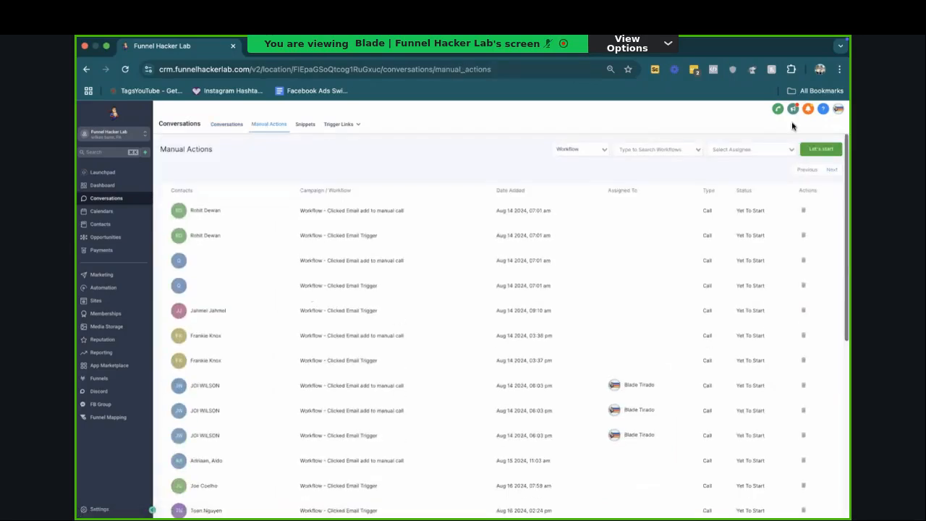
click(825, 147)
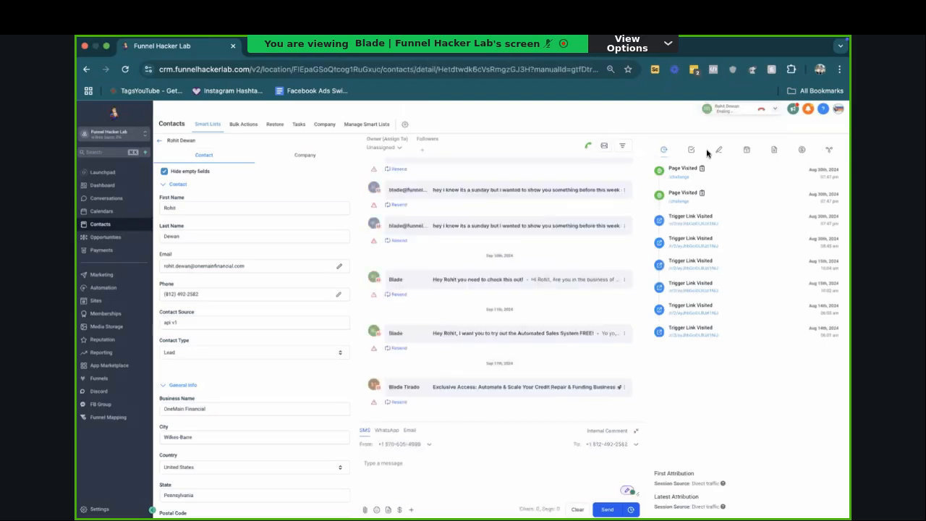
Step: End the active call with its outcome logged, and look through the contact's notes, tasks, appointments and documents
click(762, 112)
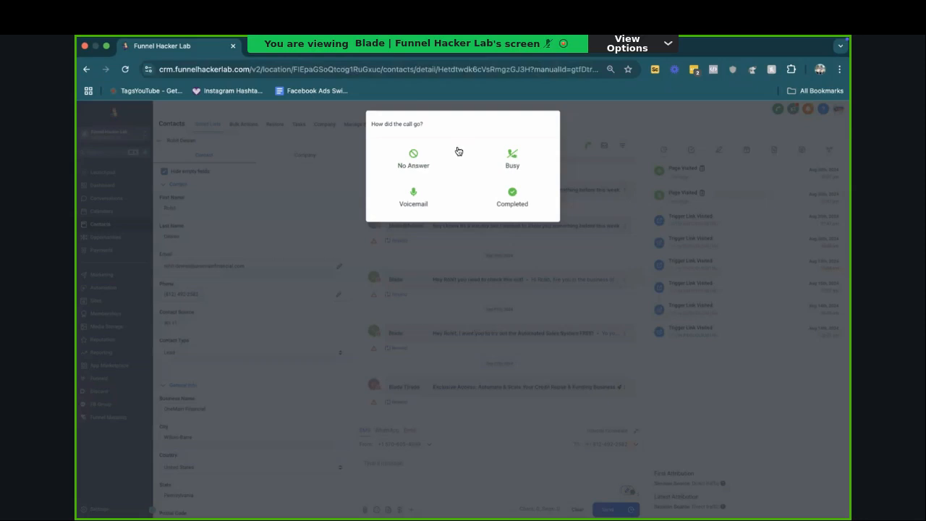
click(423, 180)
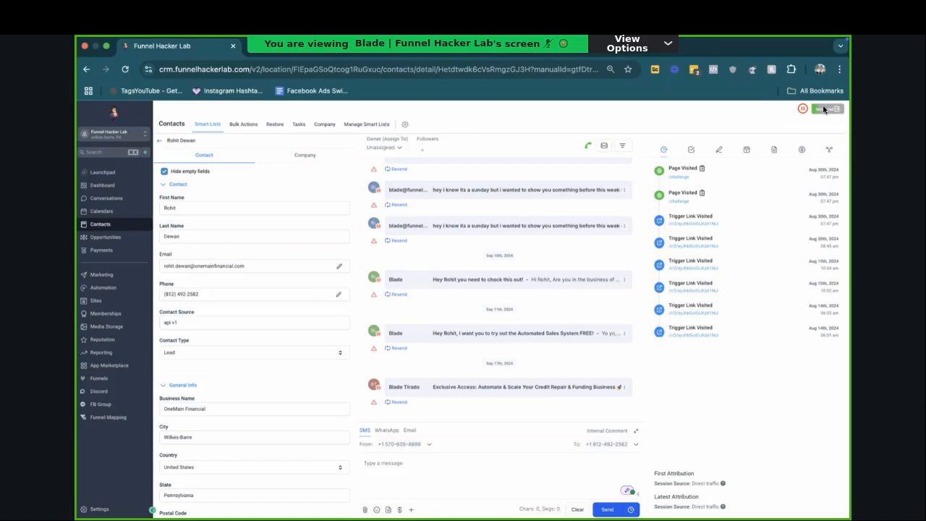
click(720, 149)
click(692, 150)
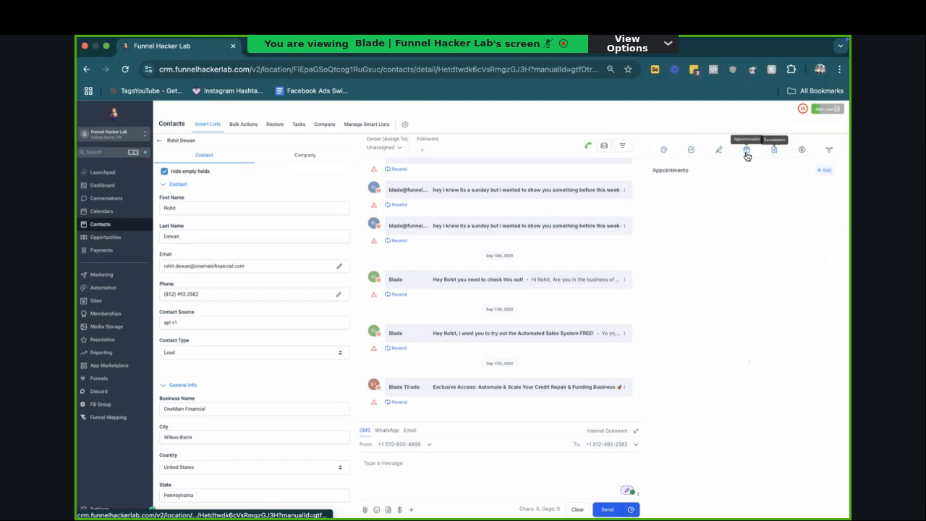
click(774, 150)
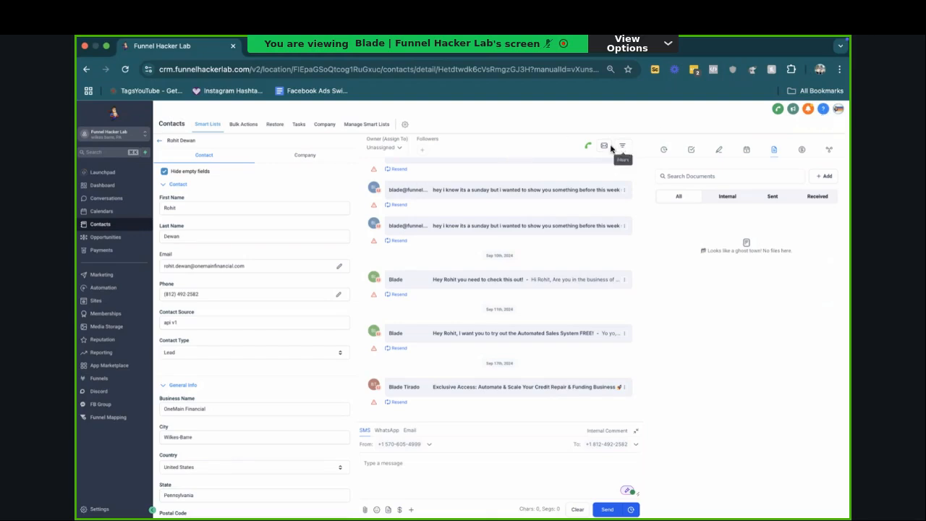
Step: Return to the Manual Actions list, and switch back to the funding sub-account to open its automation workflows
click(127, 206)
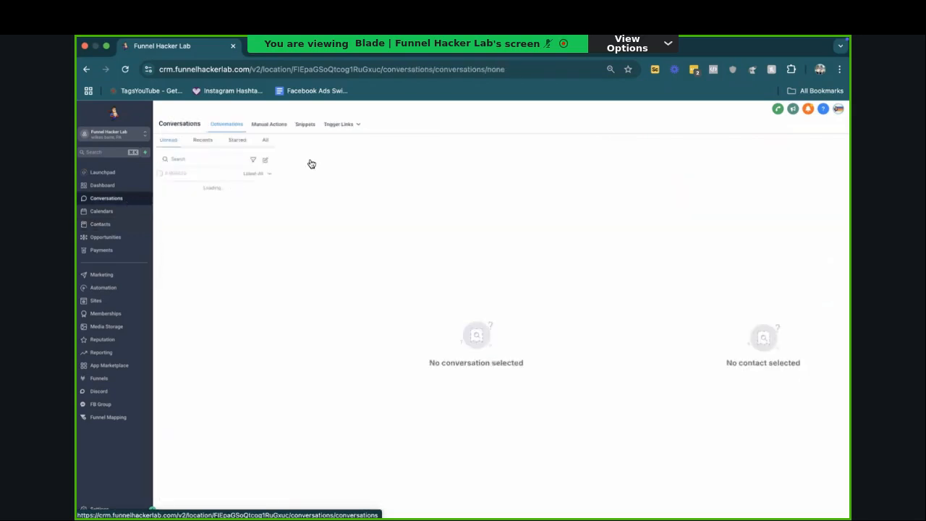
click(274, 130)
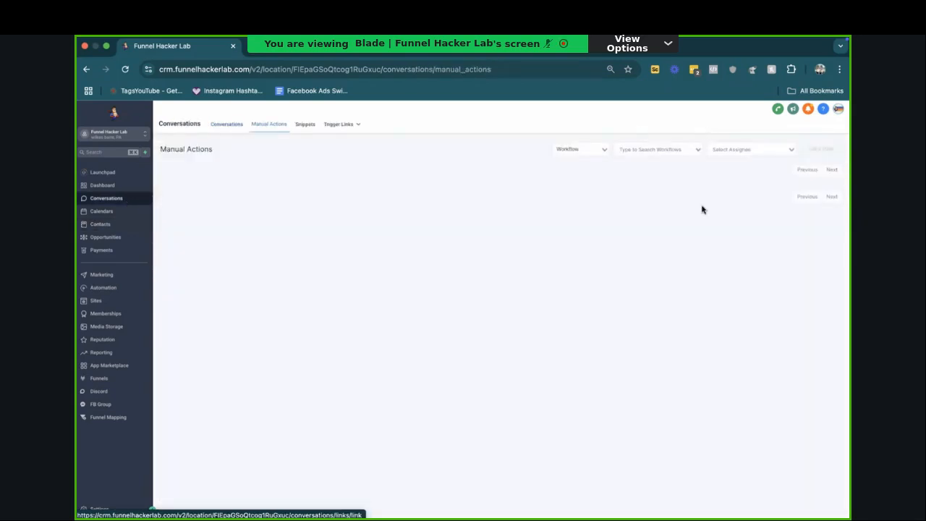
click(109, 136)
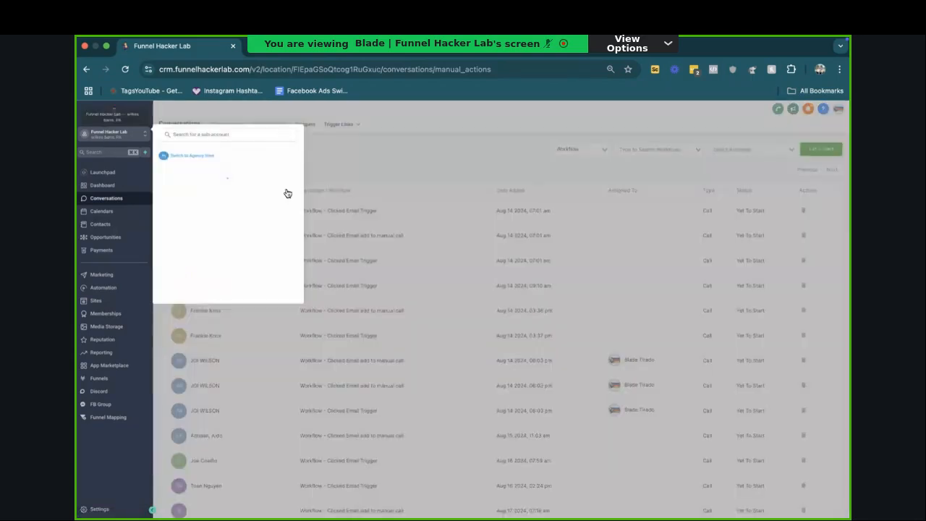
click(232, 195)
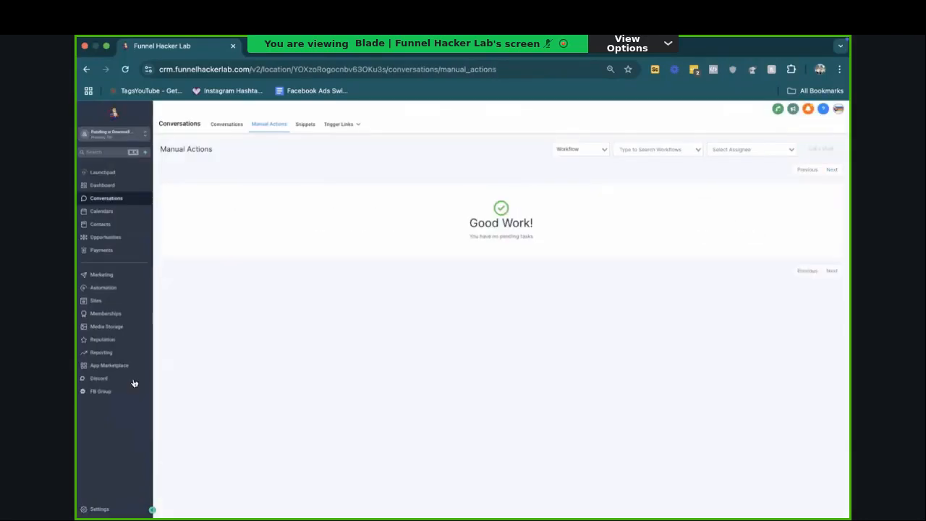
click(103, 288)
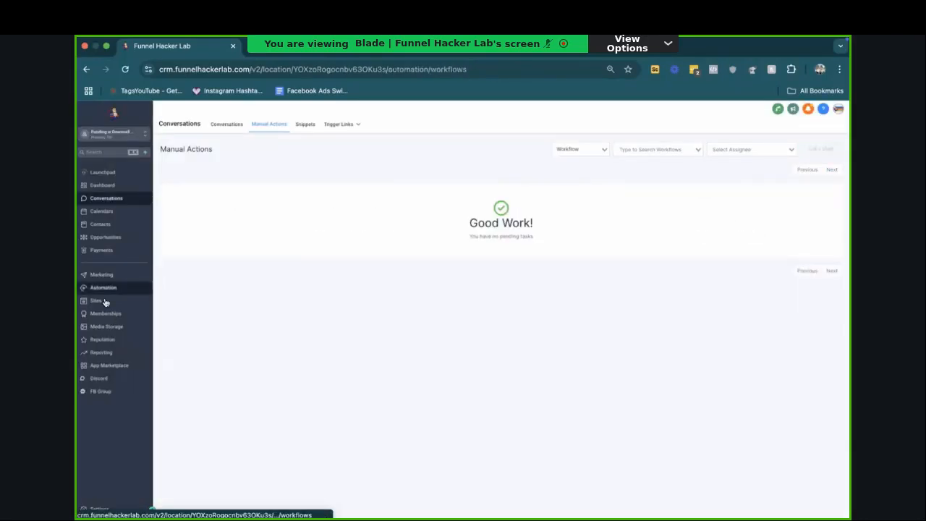